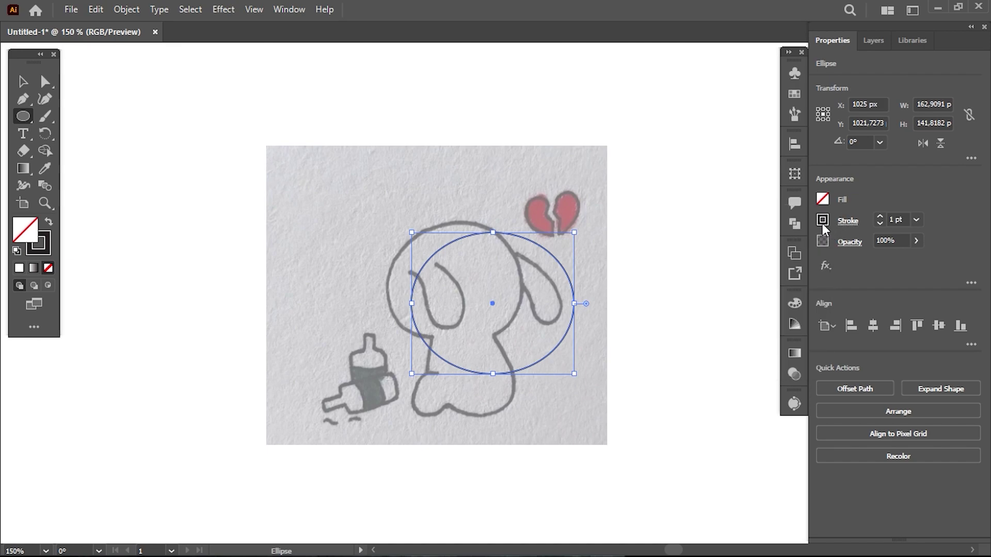
Give the ellipse a dark blue stroke from the swatches and deselect it
left_click(823, 221)
left_click(716, 273)
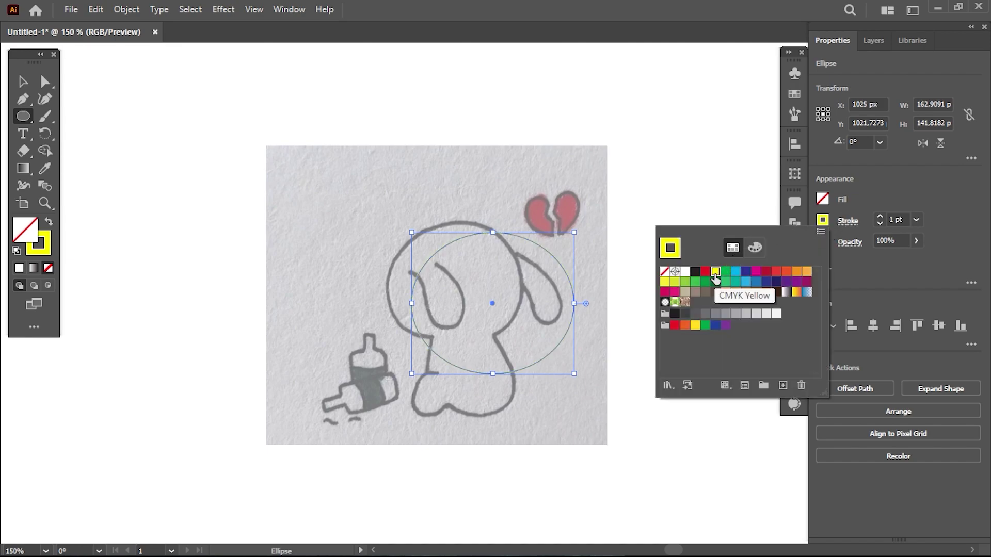
left_click(746, 272)
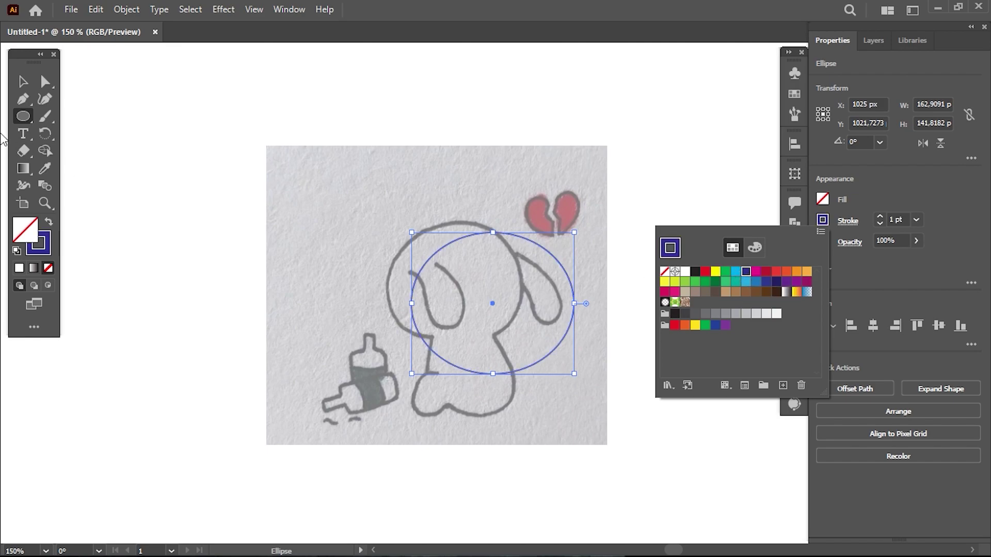
left_click(22, 81)
left_click(621, 262)
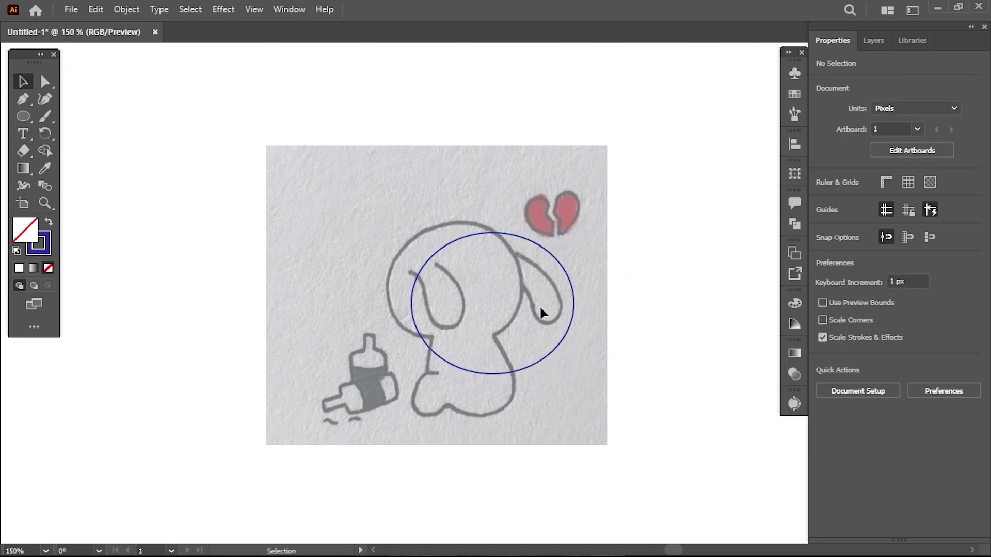
Fit the ellipse over the sketched head by moving it and resizing it to about 137 by 131 px
left_click_drag(567, 321, 547, 317)
left_click_drag(469, 365, 478, 355)
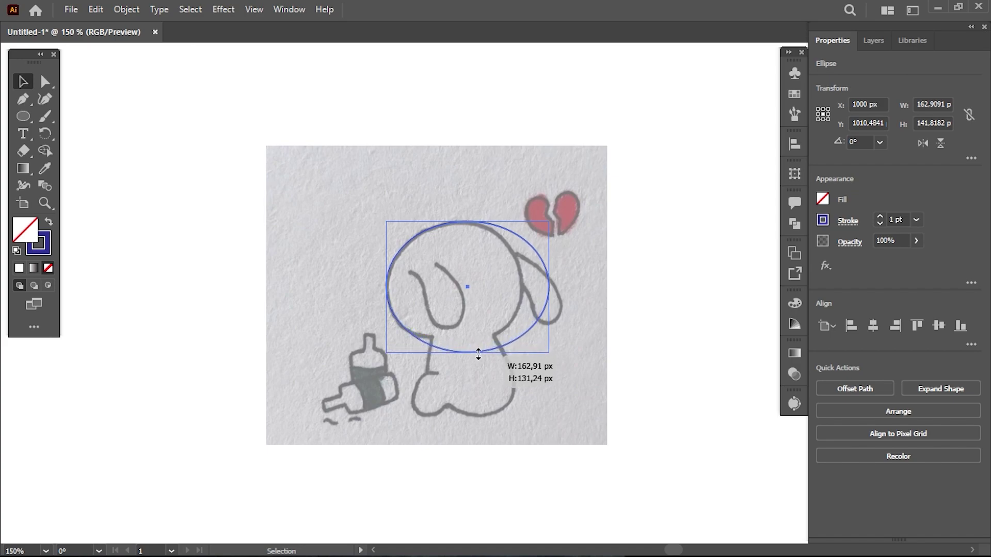
left_click_drag(479, 354, 479, 354)
left_click_drag(552, 290, 525, 293)
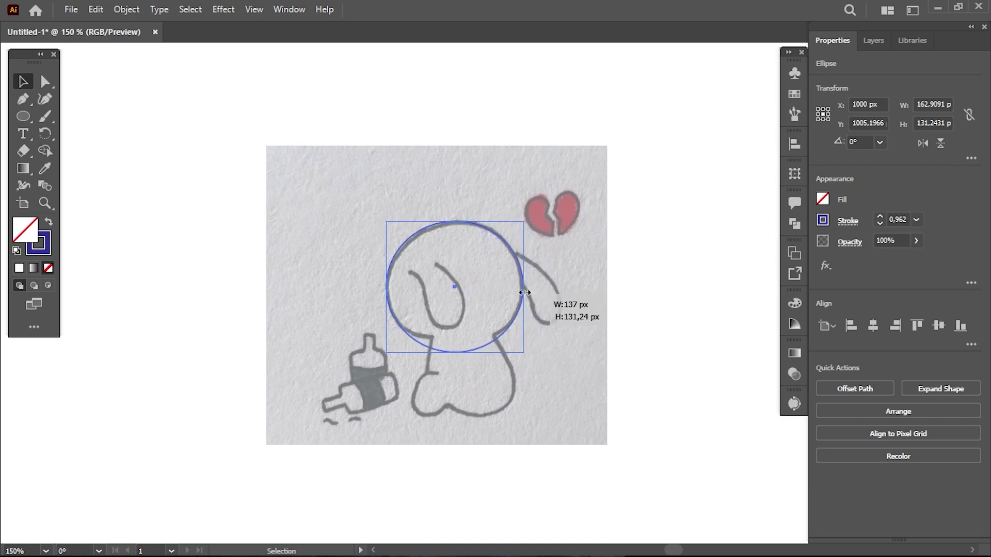
left_click_drag(524, 293, 524, 293)
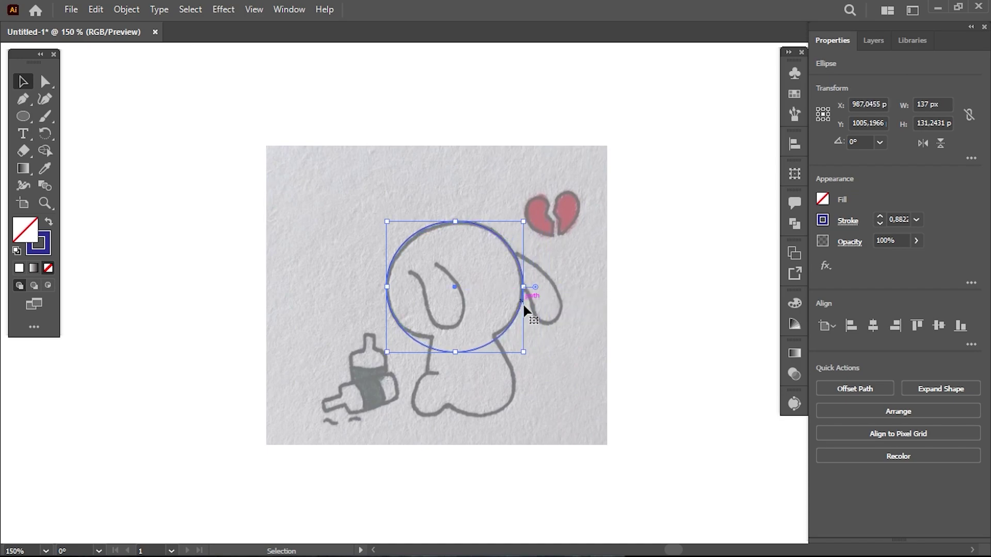
Reshape the lower part of the head ellipse by moving its bottom anchor and adjusting the right anchor's lower handle to match the sketch
key("a")
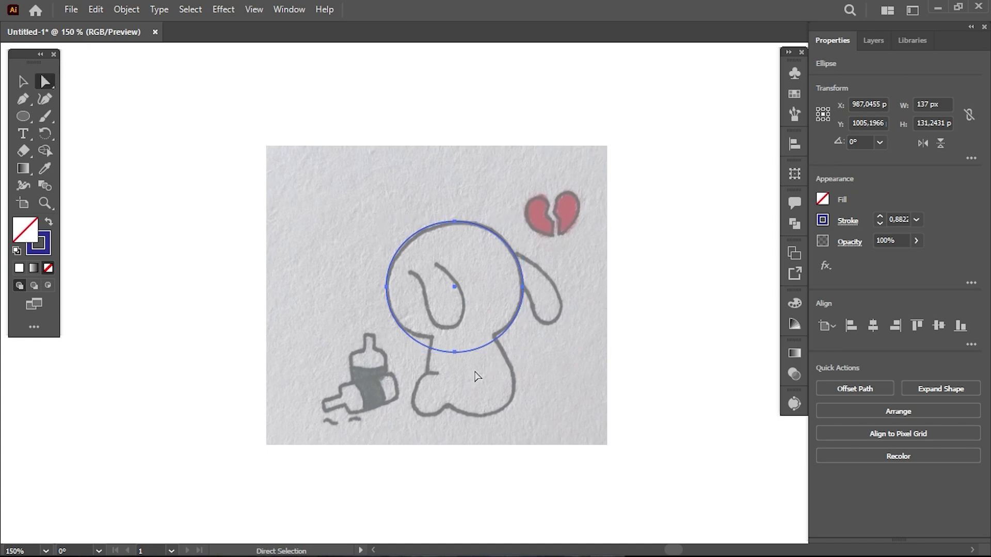
left_click(455, 353)
left_click_drag(456, 354, 442, 338)
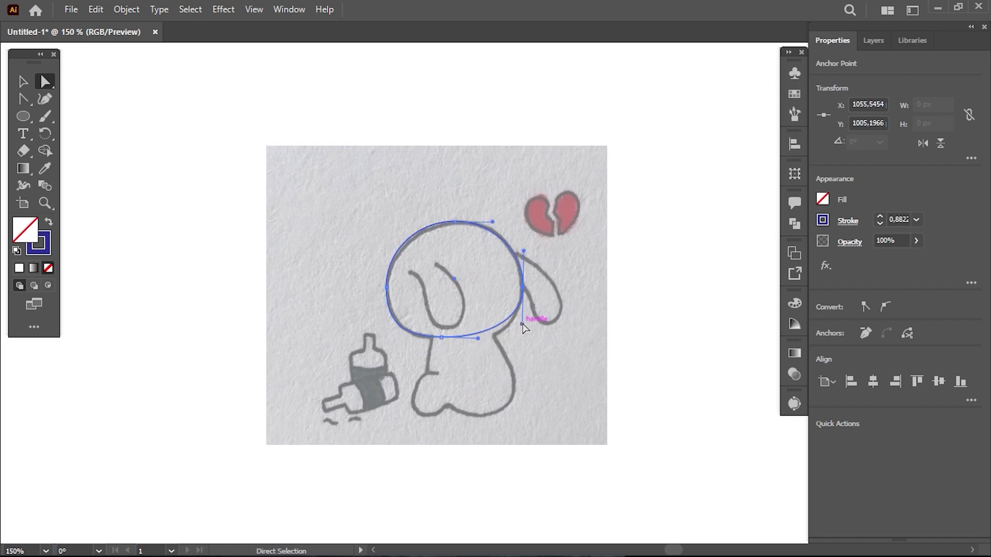
left_click_drag(523, 324, 517, 342)
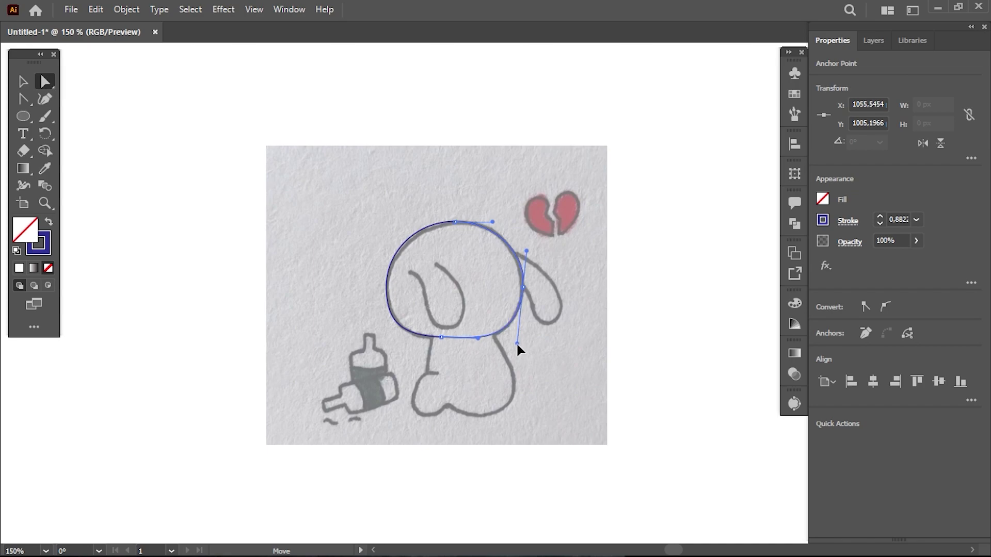
Trace the body with straight Pen segments from inside the head down the right side, along the base and around the foot
key("p")
key("ctrl+plus")
key("ctrl+plus")
key("ctrl+plus")
left_click(470, 158)
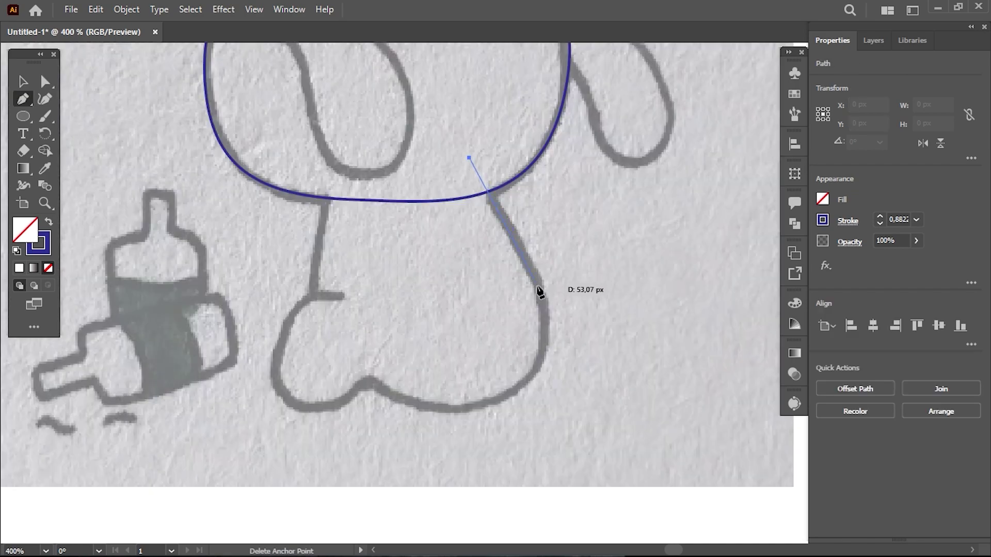
left_click(542, 350)
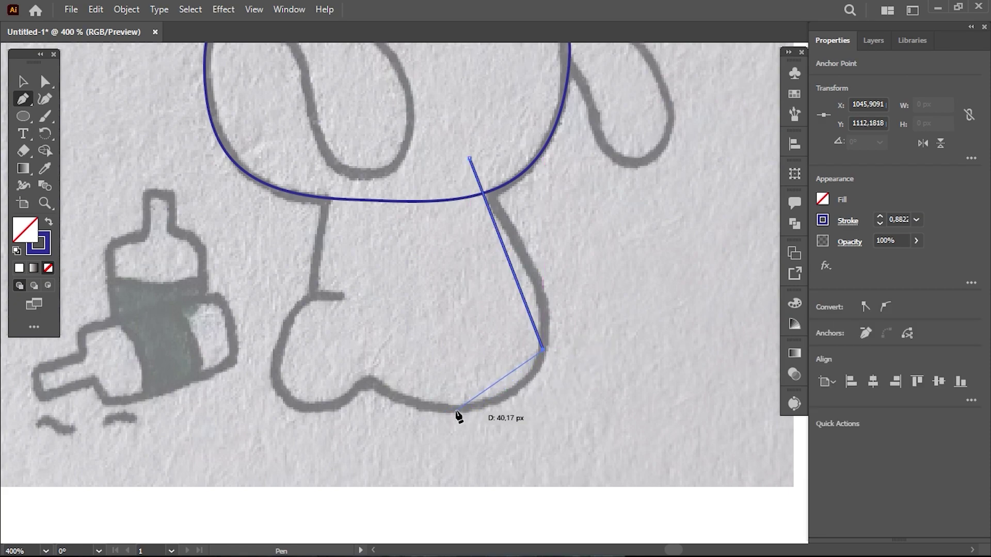
left_click(453, 409)
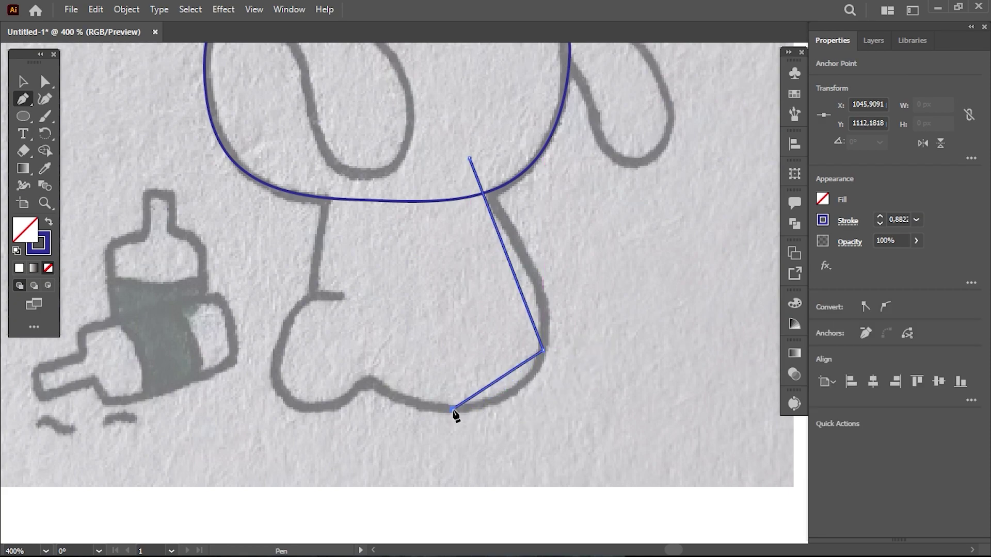
left_click(370, 381)
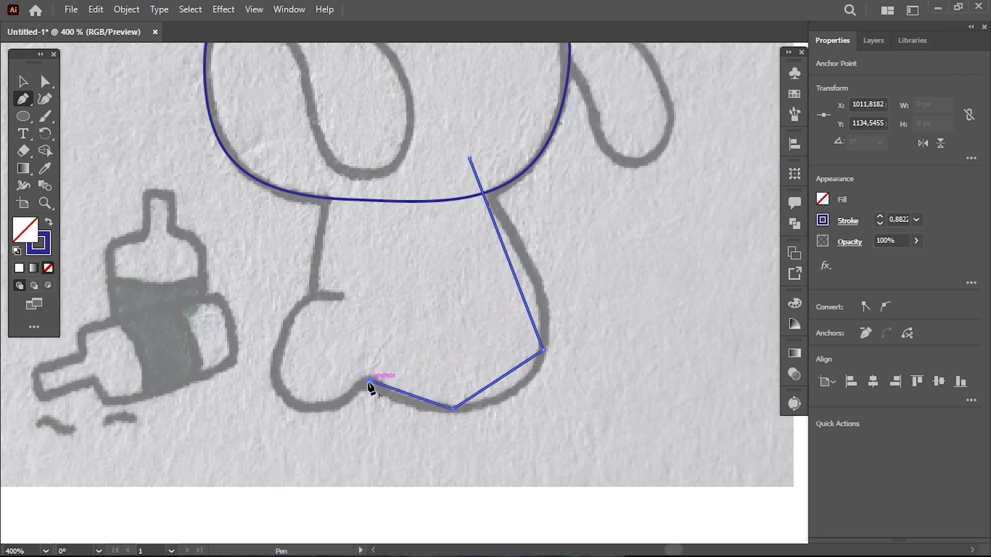
left_click(296, 402)
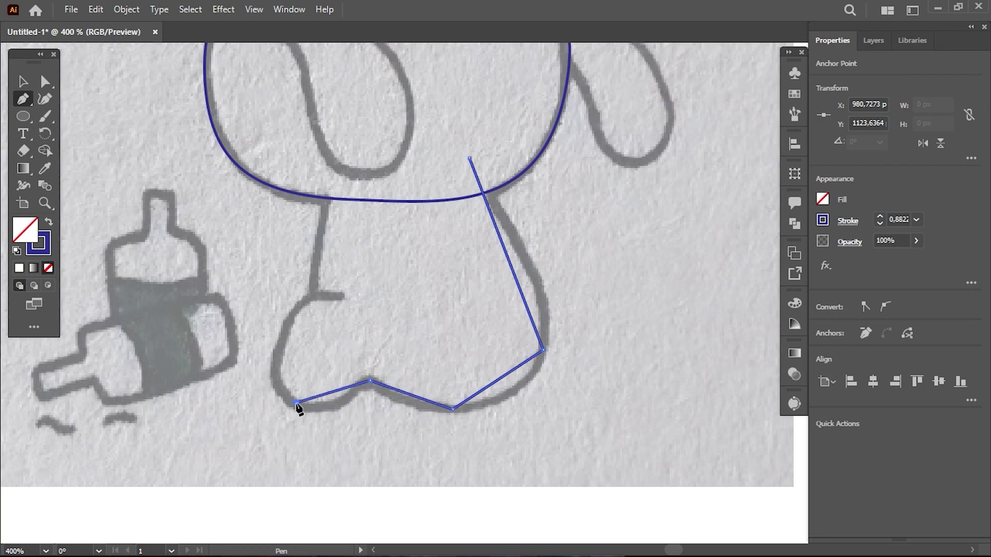
left_click(282, 343)
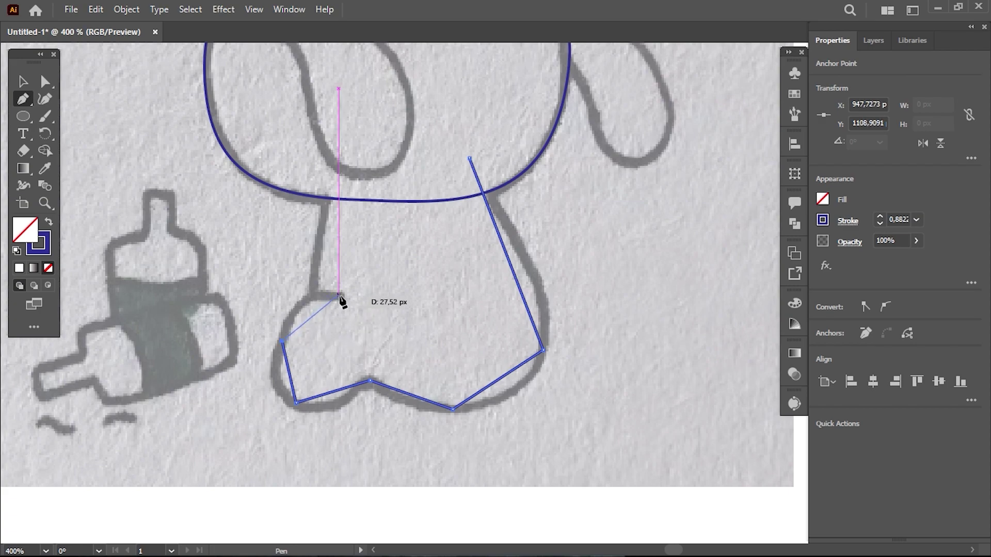
left_click(339, 298)
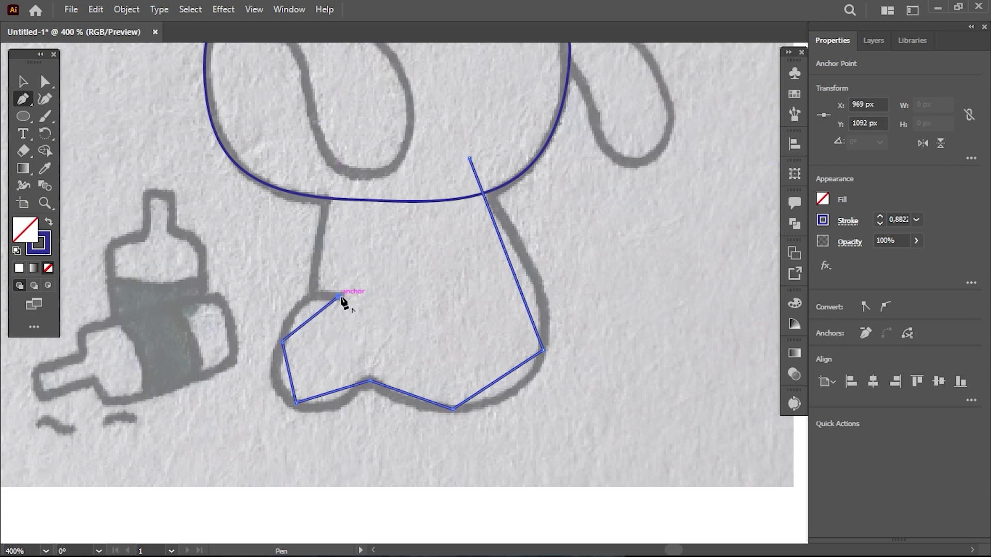
Draw the body's left side up into the head and connect it to the start of the body path, then deselect
left_click(327, 185)
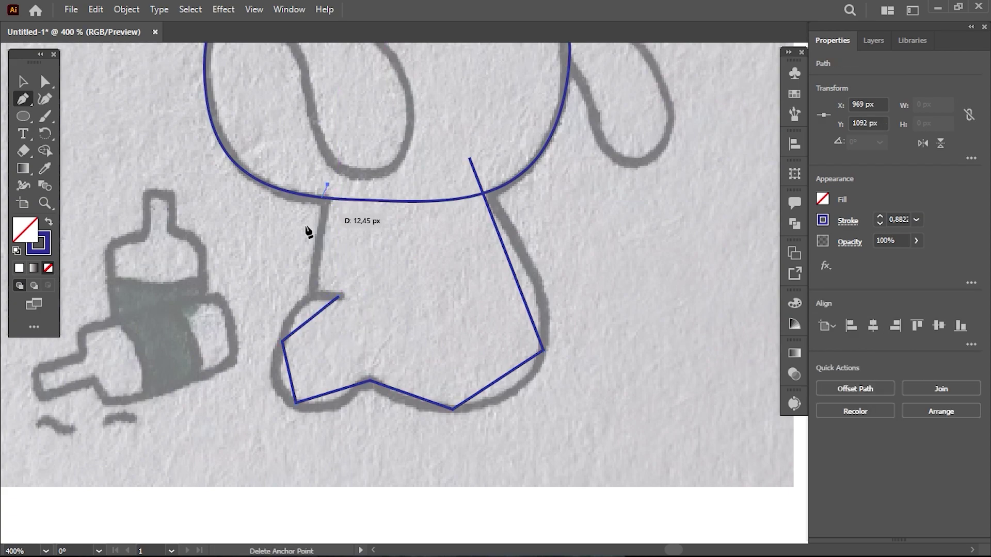
left_click(314, 296)
left_click(327, 185)
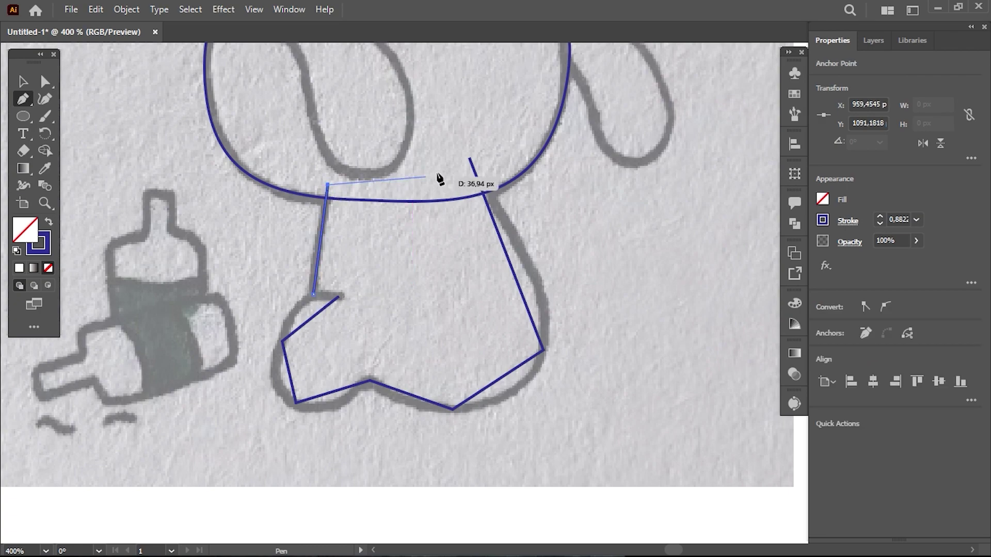
left_click(469, 159)
key("v")
left_click(578, 320)
Smooth the body's right, bottom and foot corners into curves with the Curvature tool, keeping the notch between the lobes sharp
key("shift+grave")
left_click(542, 351)
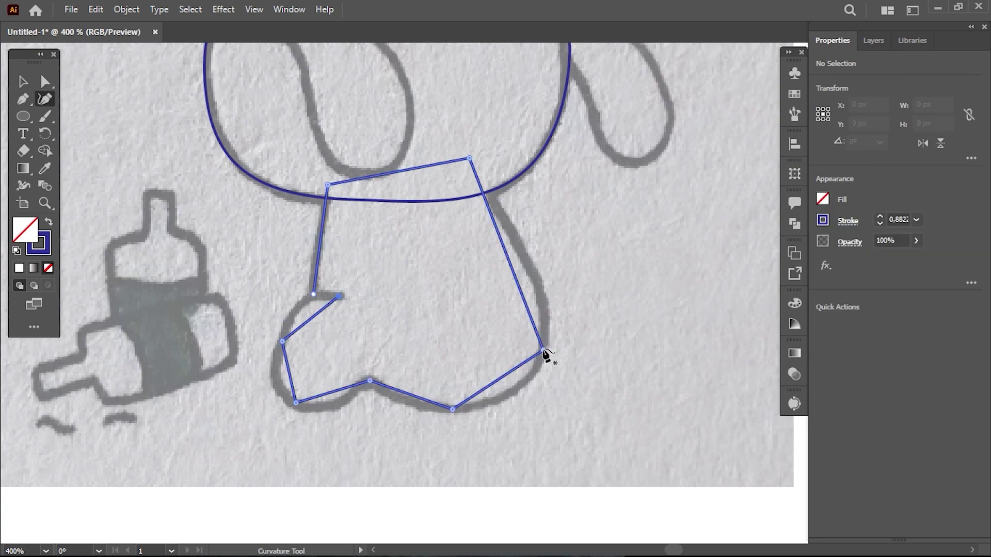
double_click(542, 351)
double_click(452, 409)
double_click(295, 403)
double_click(283, 341)
Refine the body's right side and the upper end of the foot curve to follow the sketch
key("ctrl+plus")
key("a")
left_click_drag(522, 211, 502, 219)
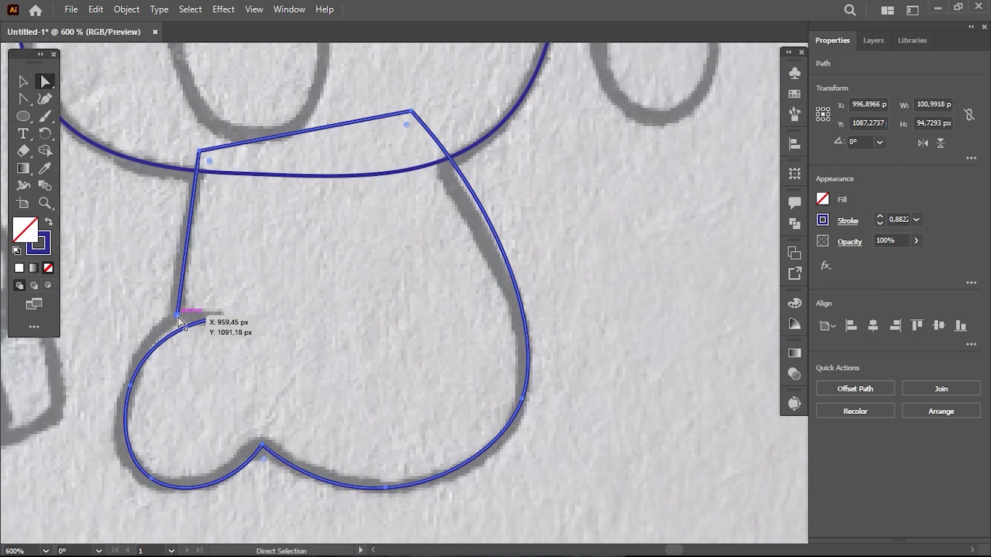
left_click(178, 317)
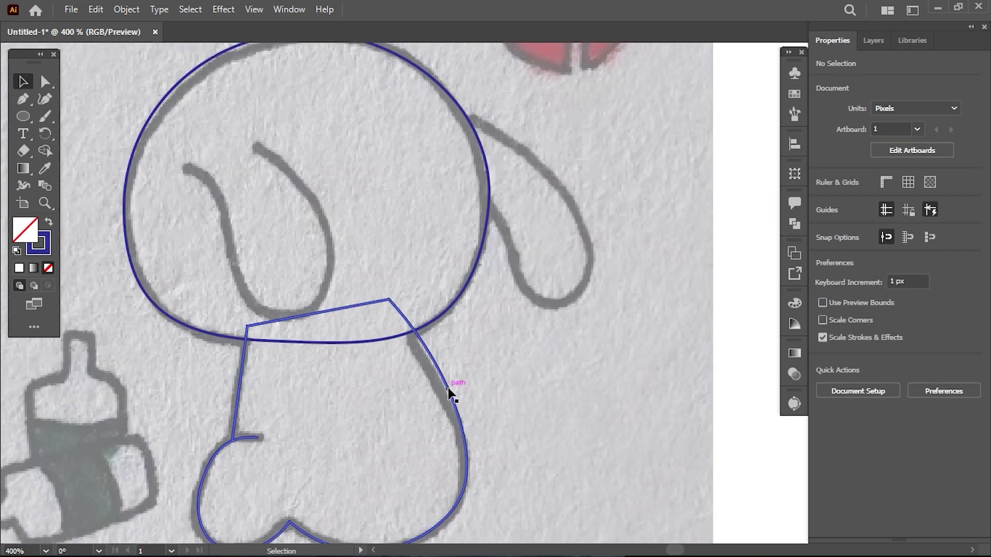
Lock and hide the body path in the layer list
left_click(448, 388)
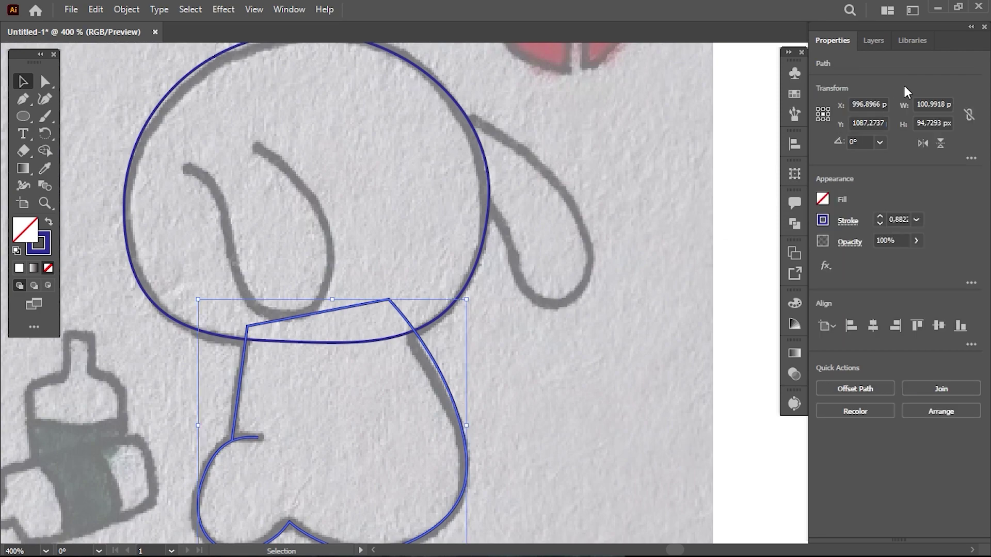
left_click(873, 41)
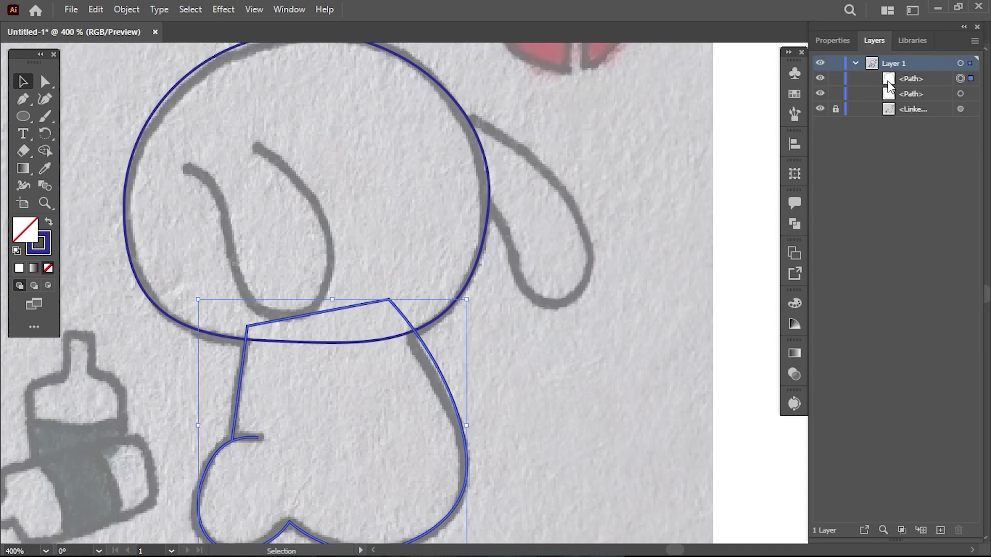
left_click(836, 79)
left_click(821, 79)
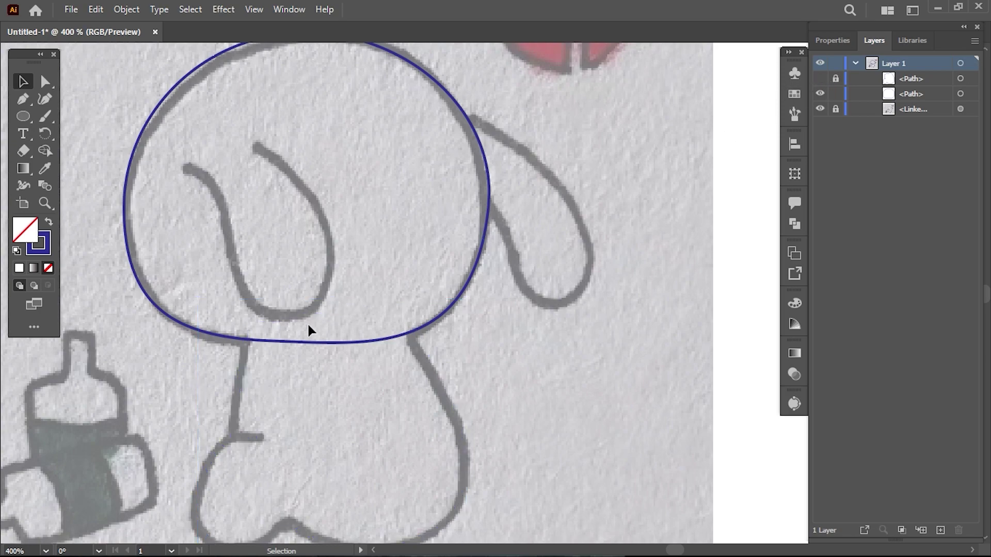
Trace the ear inside the head with an open Pen path of straight segments between its two upper ends
key("p")
left_click(258, 148)
left_click(328, 272)
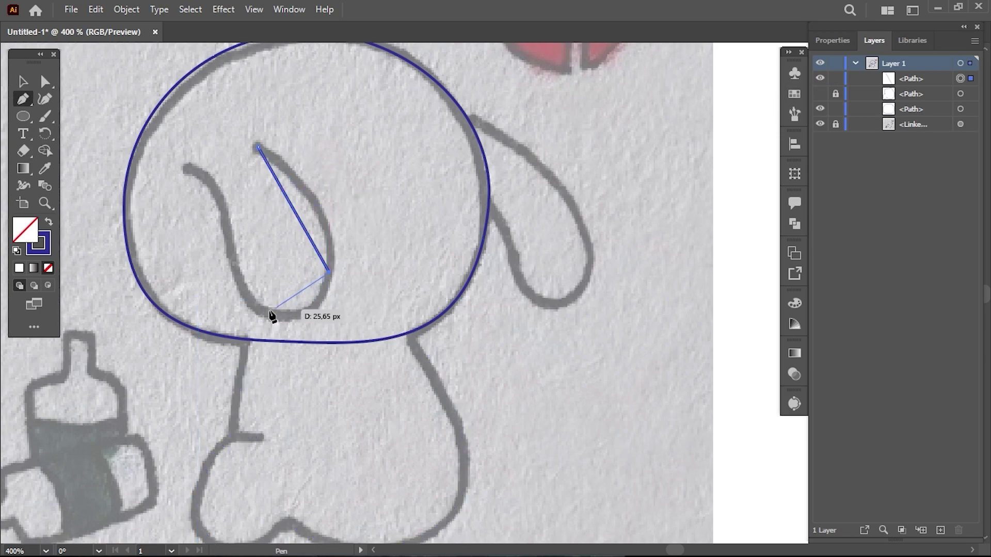
left_click(263, 309)
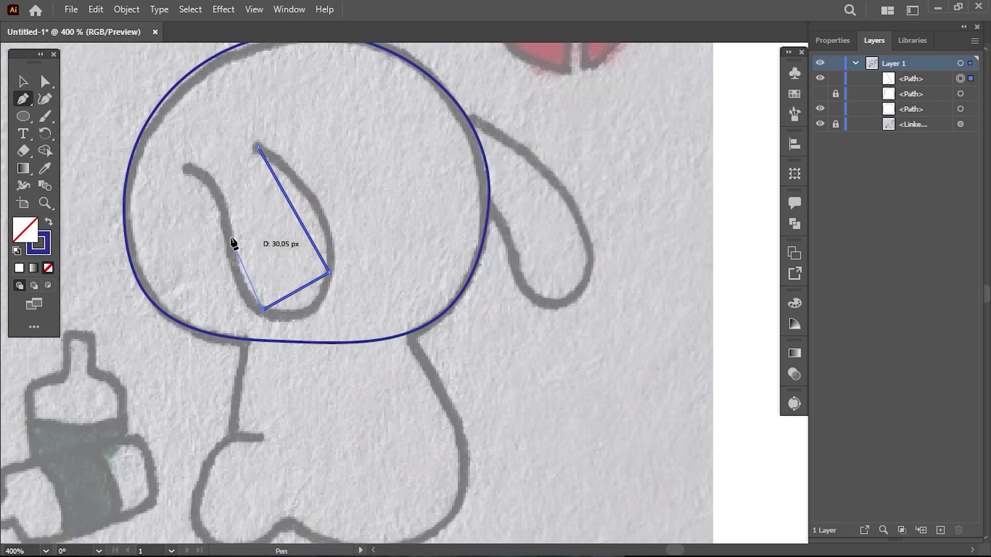
left_click(229, 244)
left_click(187, 170)
Curve the inner ear path with the Curvature and Anchor Point tools until it follows the sketched ear
key("shift+grave")
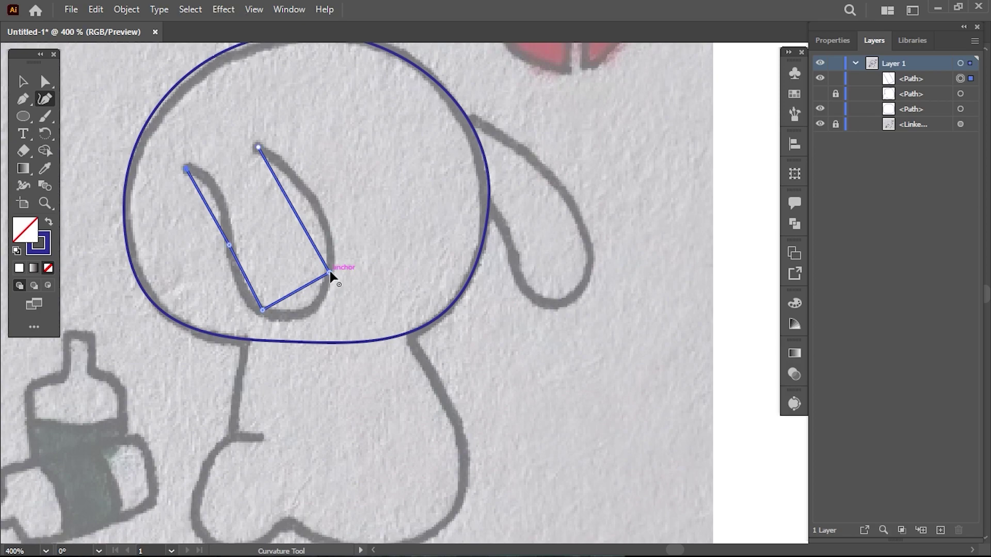
double_click(329, 271)
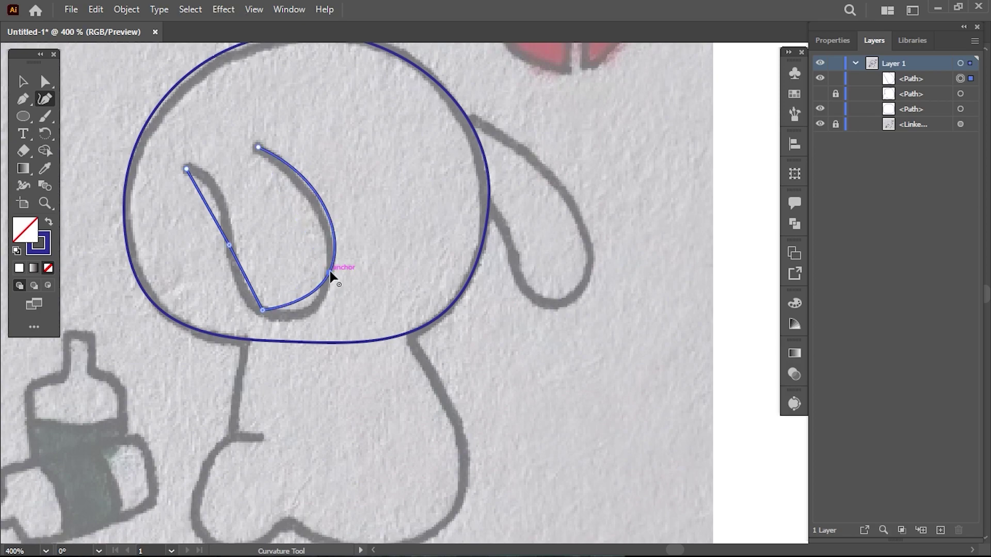
double_click(262, 310)
scroll(204, 204, "up", 2)
key("shift+c")
left_click_drag(212, 206, 239, 199)
scroll(400, 325, "down", 3)
left_click_drag(401, 324, 408, 338)
Trace the ear on the head's right side as a closed Pen path whose inner edge overlaps the head
key("p")
scroll(335, 356, "down", 2)
left_click(517, 155)
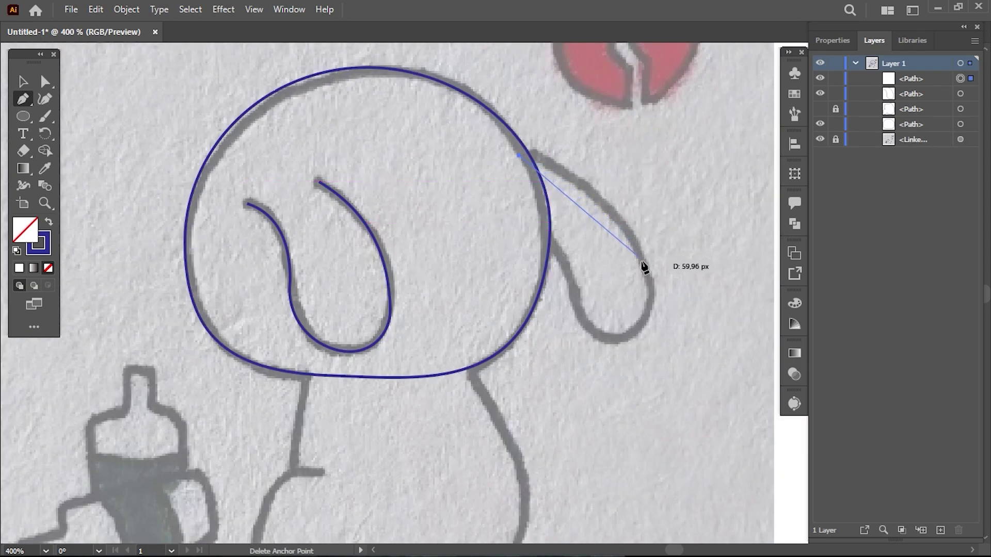
left_click(643, 266)
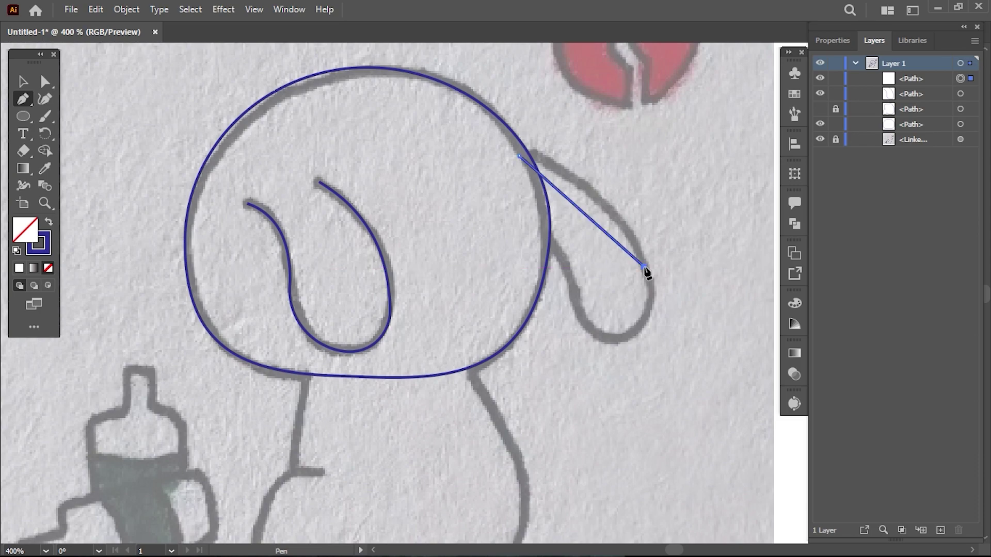
left_click(626, 336)
left_click(576, 306)
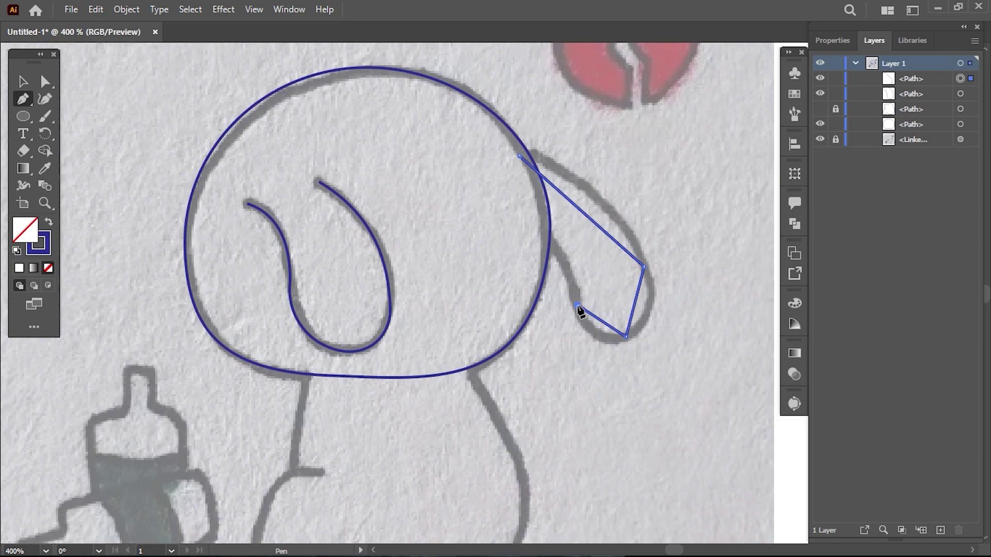
left_click(525, 223)
left_click(519, 156)
Curve the right ear's outer edge, rounded tip and inner side with the Curvature and Anchor Point tools to match the sketch
key("shift+grave")
double_click(645, 265)
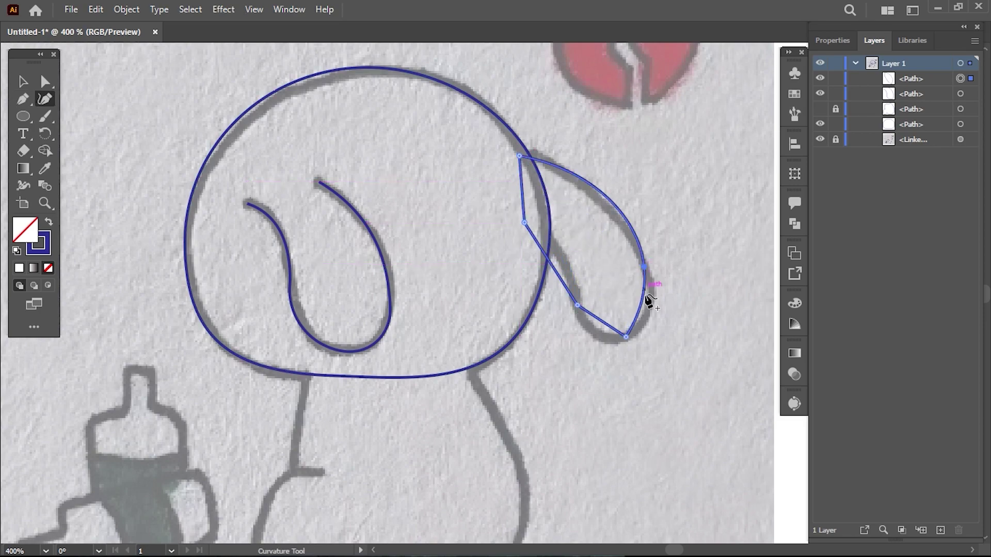
double_click(625, 337)
key("shift+c")
mouse_move(557, 262)
left_mouse_down()
mouse_move(568, 265)
mouse_move(562, 257)
left_mouse_up()
scroll(563, 264, "up", 3)
left_click_drag(455, 405, 451, 423)
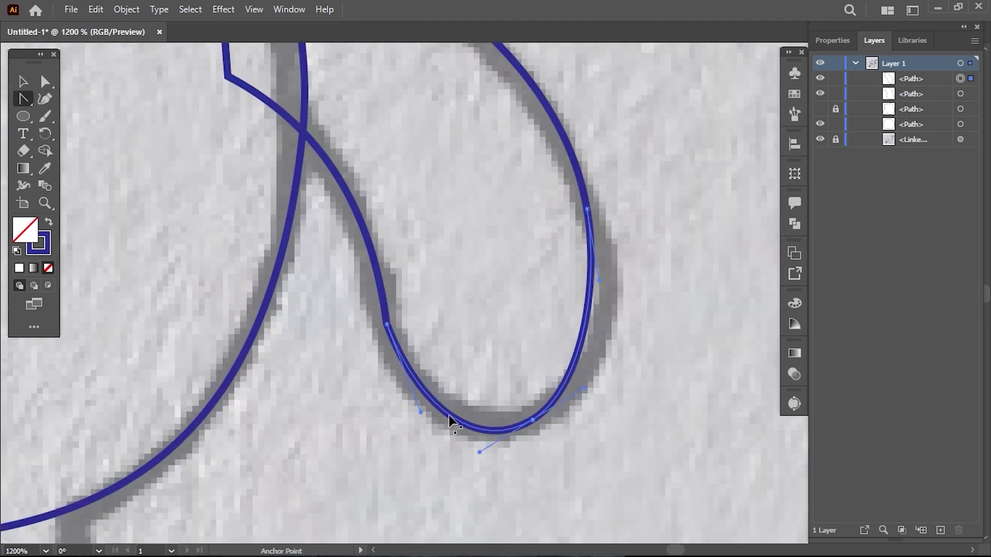
scroll(452, 423, "down", 4)
Select the head and body paths together and unite them into one outline with Pathfinder
key("v")
left_click(445, 280)
left_click(441, 305, "shift")
left_click(794, 225)
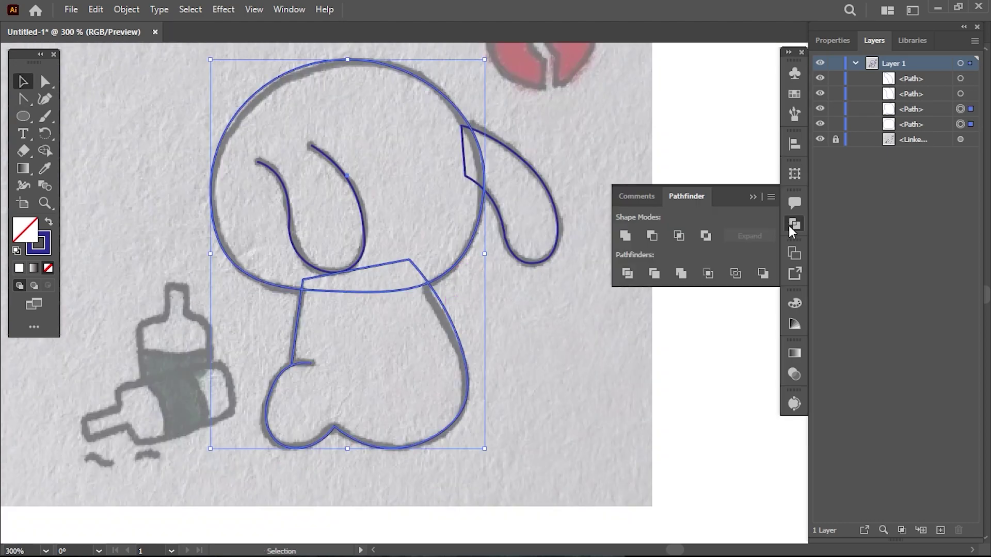
left_click(631, 238)
Select the right ear together with the head-and-body outline and divide them with Pathfinder
left_click(639, 317)
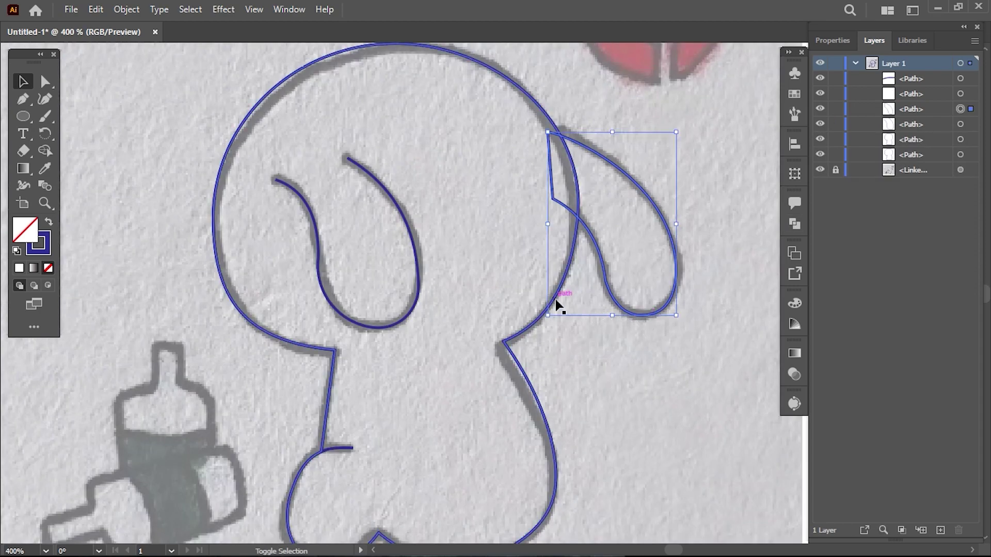
left_click(553, 299, "shift")
left_click(794, 224)
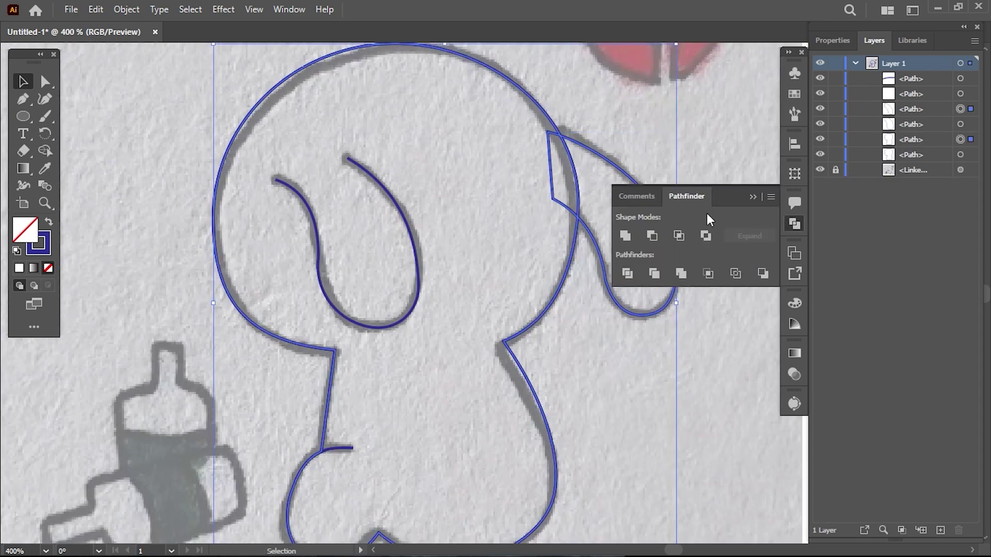
left_click(628, 274)
left_click(705, 434)
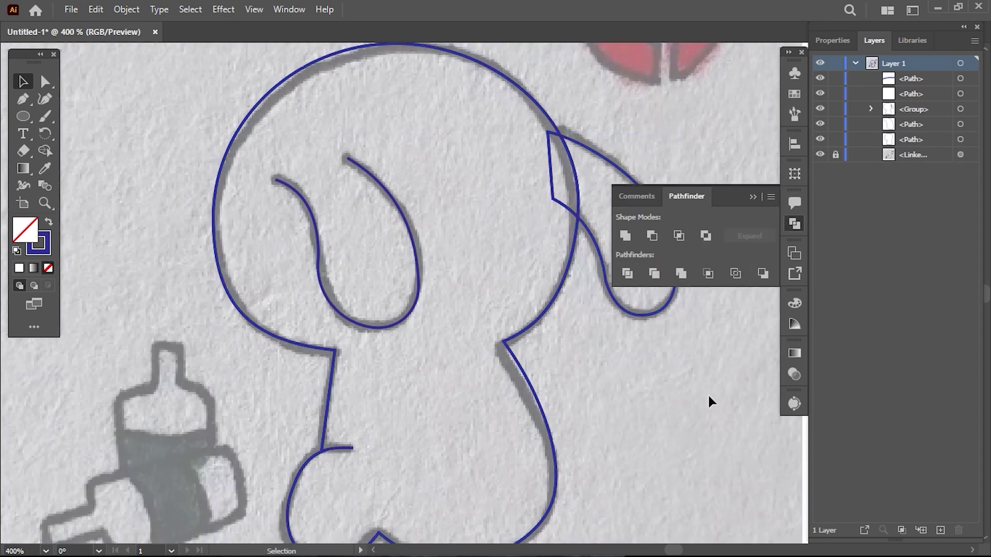
Ungroup the divided shapes and delete the piece of the right ear that overlaps the head
left_click(635, 317)
right_click(629, 308)
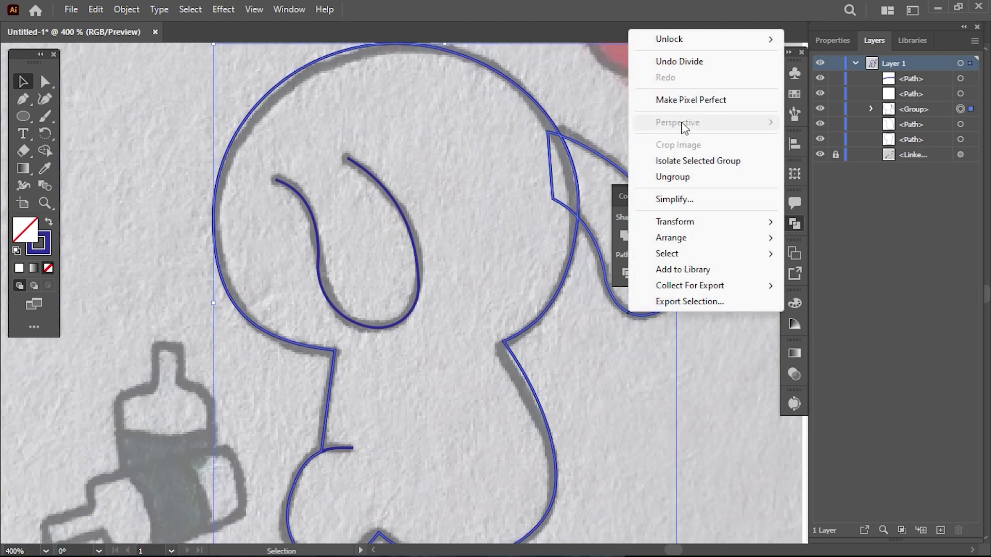
left_click(673, 177)
left_click_drag(546, 199, 519, 203)
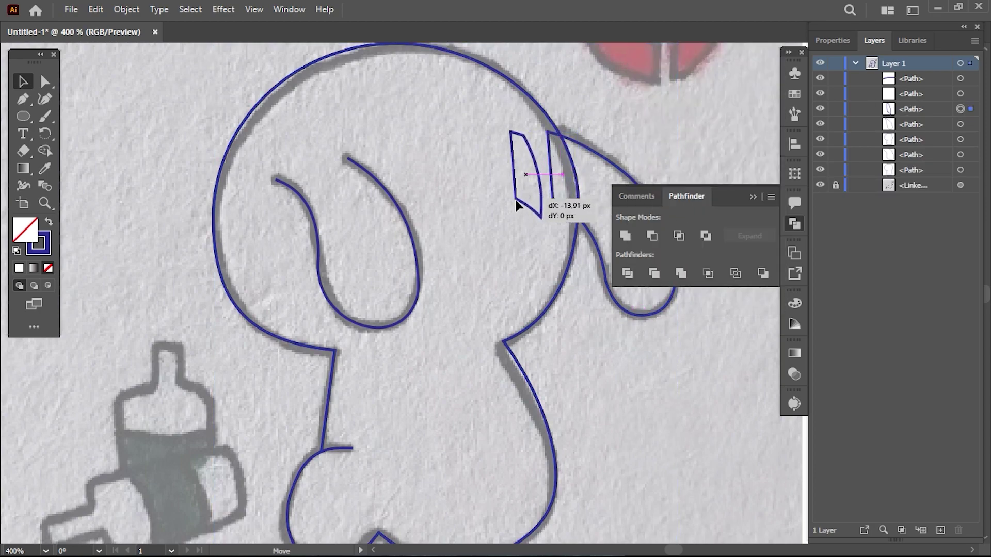
key("Delete")
Fill the head-and-body shape with a light blue swatch and copy that appearance onto the right ear with the Eyedropper
left_click_drag(574, 253, 500, 249)
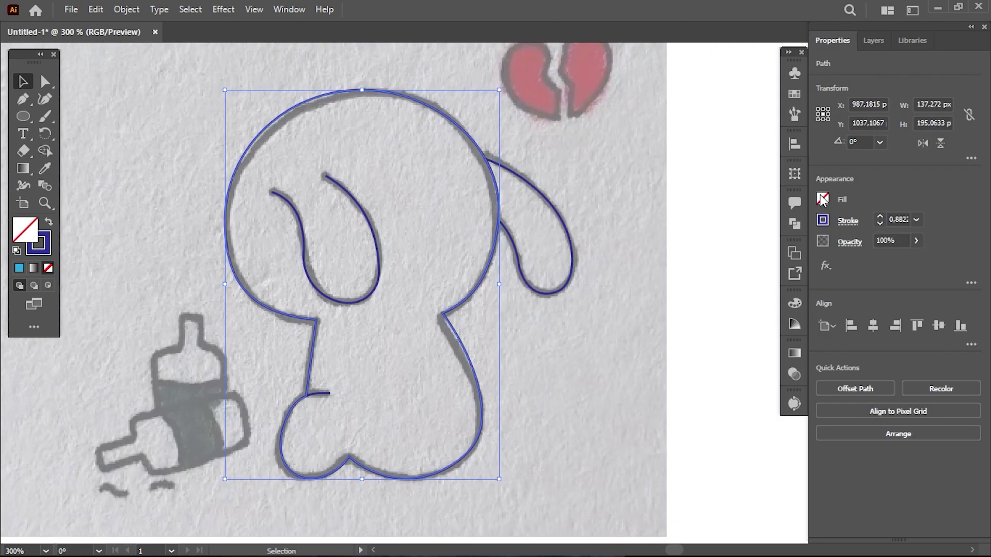
left_click(822, 199)
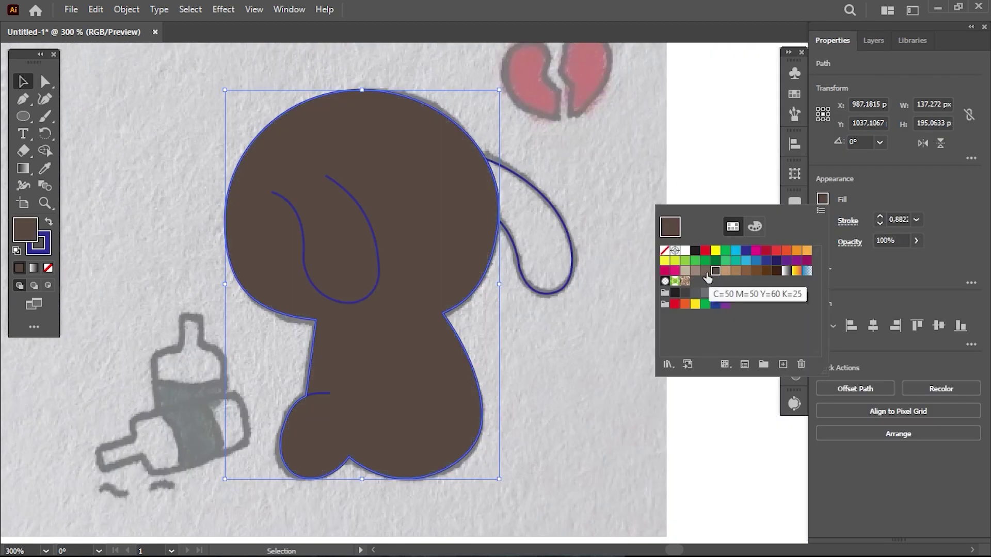
left_click(685, 271)
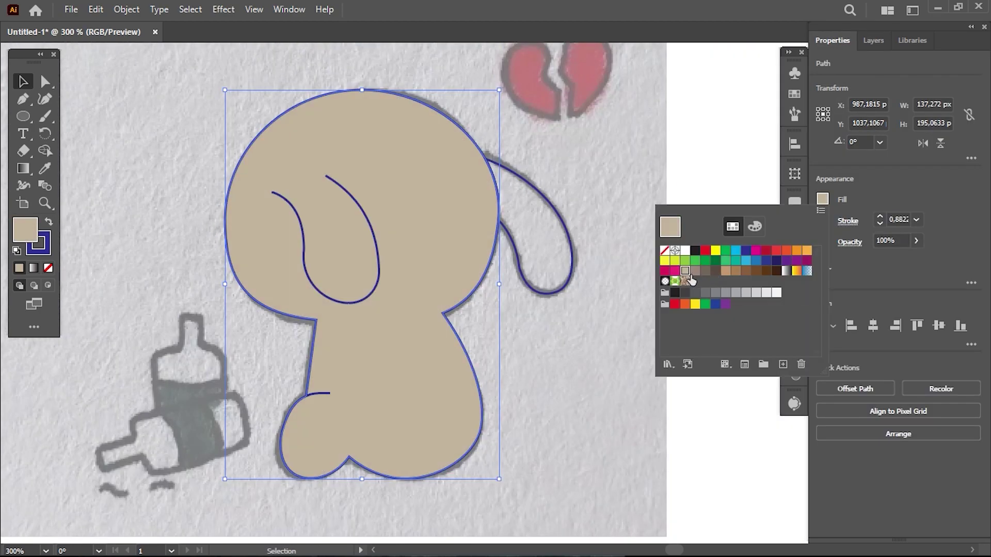
left_click(736, 261)
left_click(563, 226)
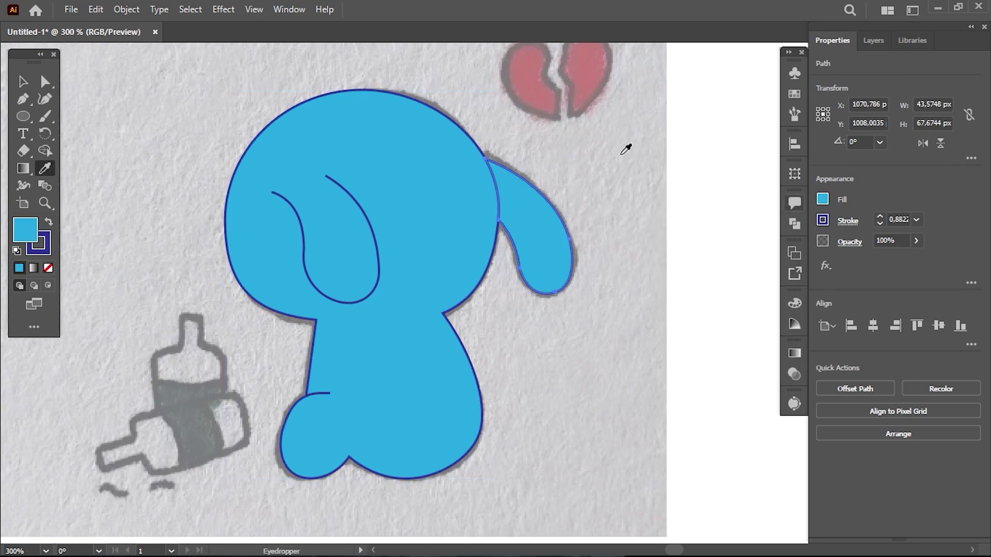
Give the head-and-body shape and the right ear a black stroke and a turquoise fill of #32CBE1
key("ctrl+a")
left_click(822, 199)
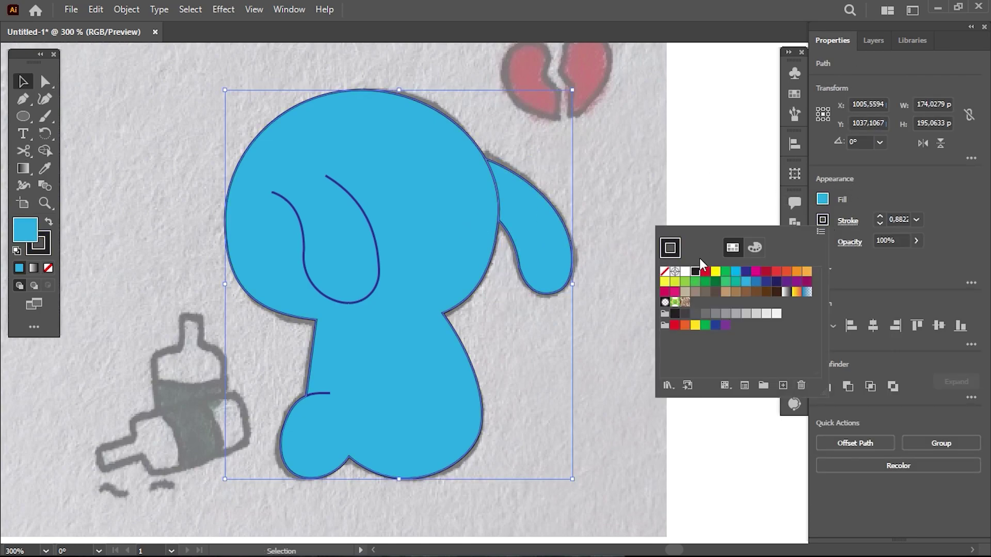
left_click(754, 245)
left_click_drag(756, 279, 767, 280)
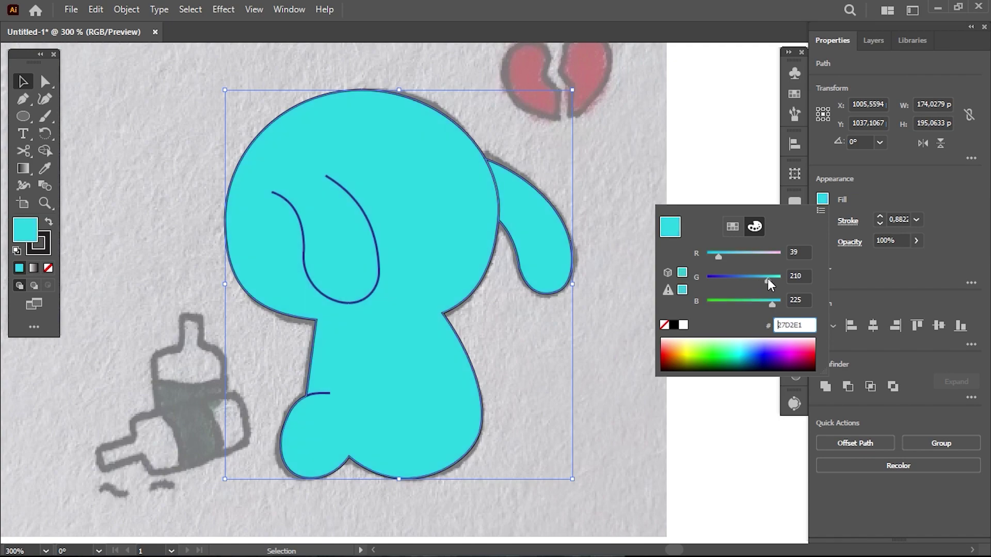
mouse_move(720, 257)
left_mouse_down()
mouse_move(737, 258)
mouse_move(723, 258)
left_mouse_up()
left_click(719, 177)
left_click(590, 287)
Draw a square about 57 px wide over the sketched broken heart
scroll(589, 287, "up", 2)
left_click_drag(23, 116, 76, 122)
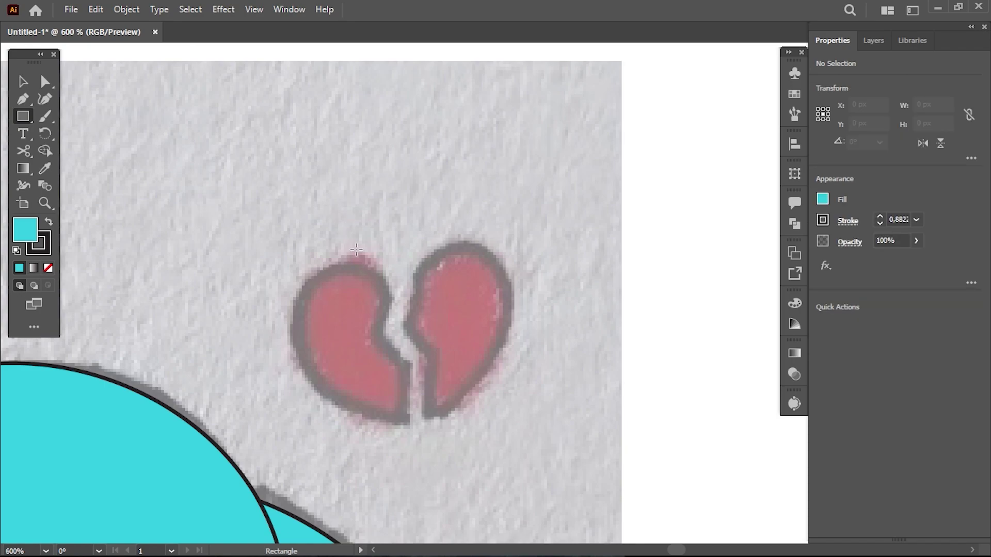
left_click_drag(300, 256, 519, 329)
key("v")
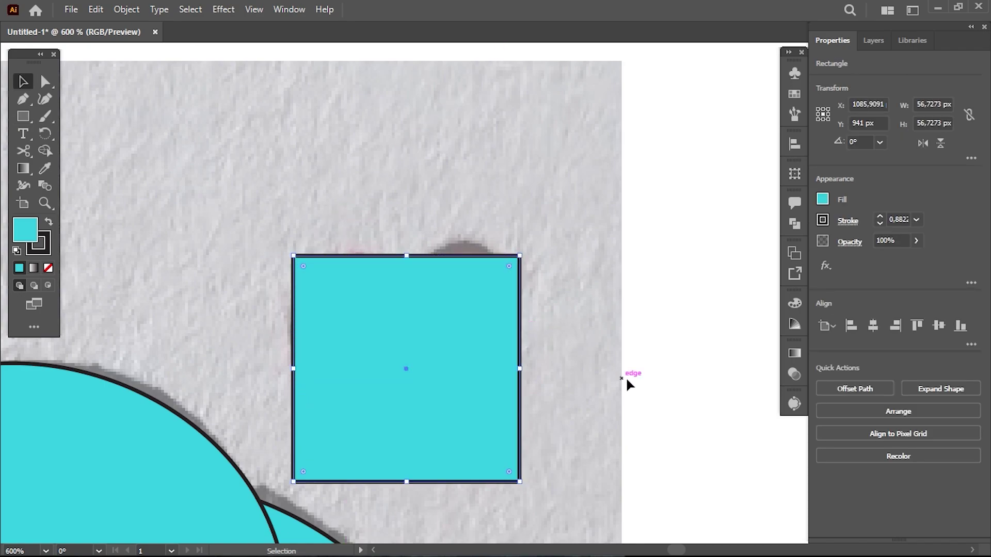
left_click(626, 385)
Shift the square slightly upward and rotate it to 315° so it stands as a diamond
left_click_drag(420, 354, 417, 308)
left_click_drag(525, 204, 587, 317)
Delete the diamond's top anchor point and move the remaining V-shaped path down over the sketched heart
key("a")
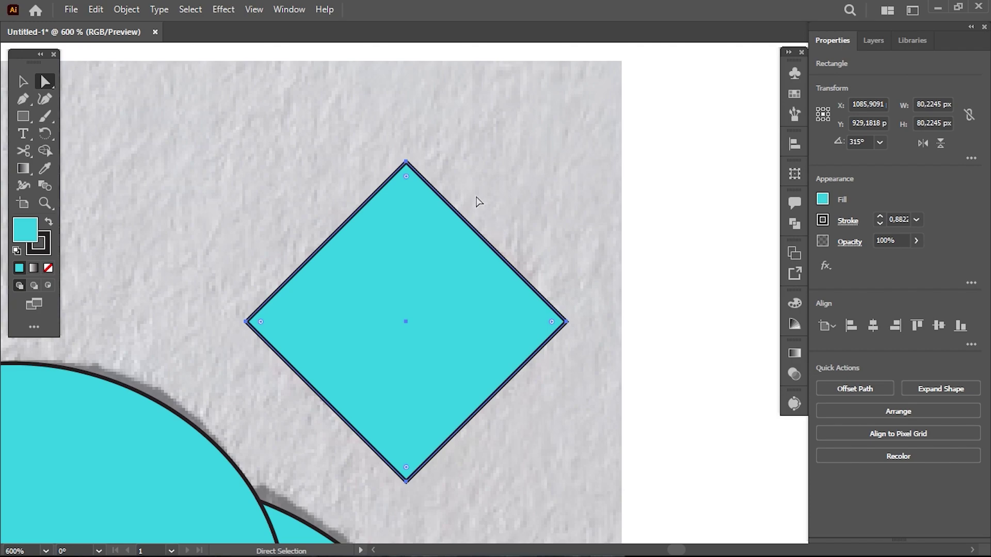
left_click(406, 162)
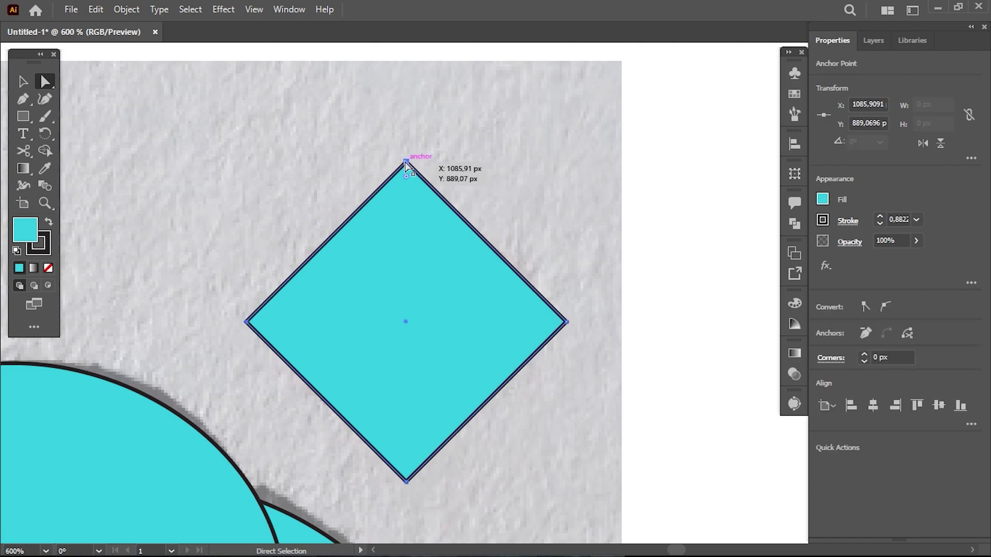
key("Delete")
left_click_drag(455, 348, 463, 300)
Remove the V-shaped path's fill and set its stroke colour to red
left_click(825, 198)
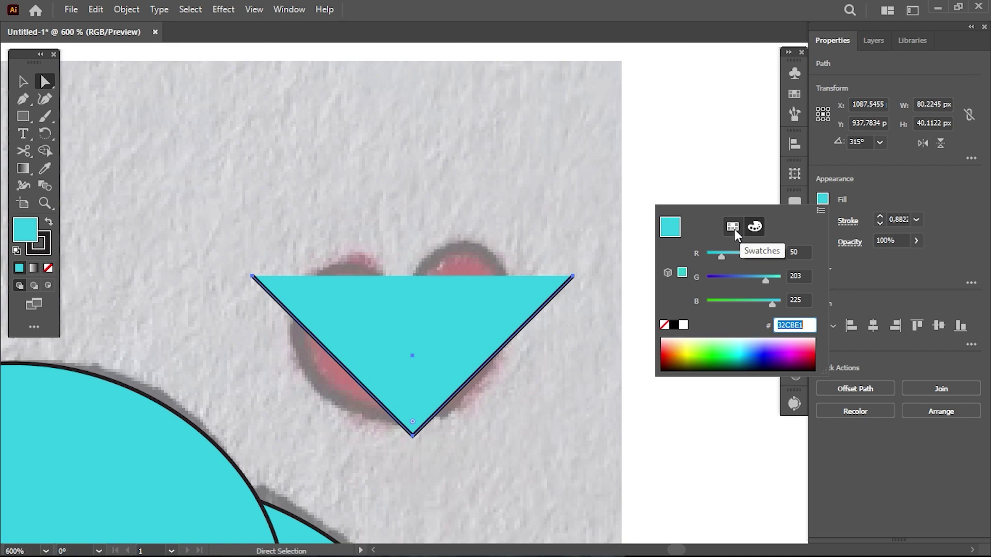
left_click(733, 227)
left_click(665, 251)
left_click(822, 217)
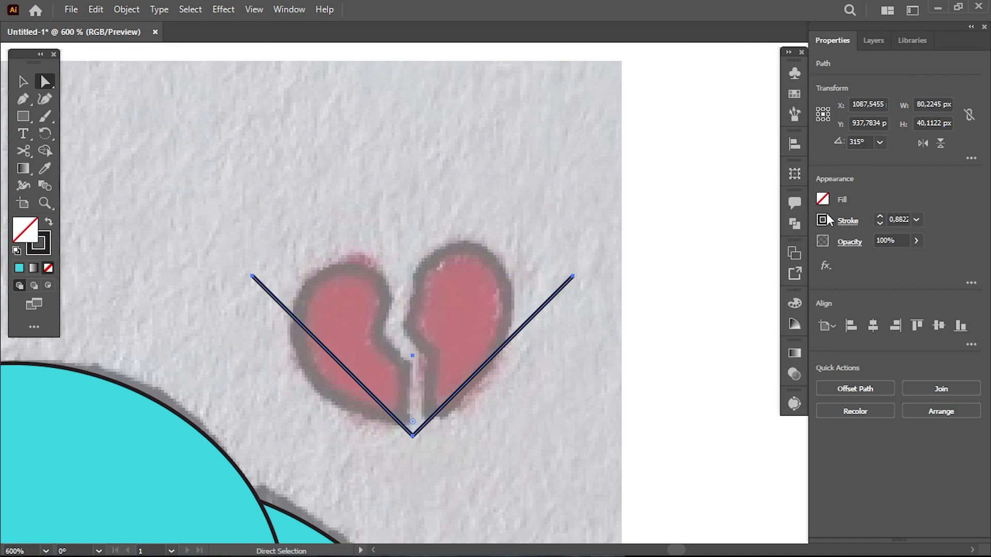
left_click(823, 219)
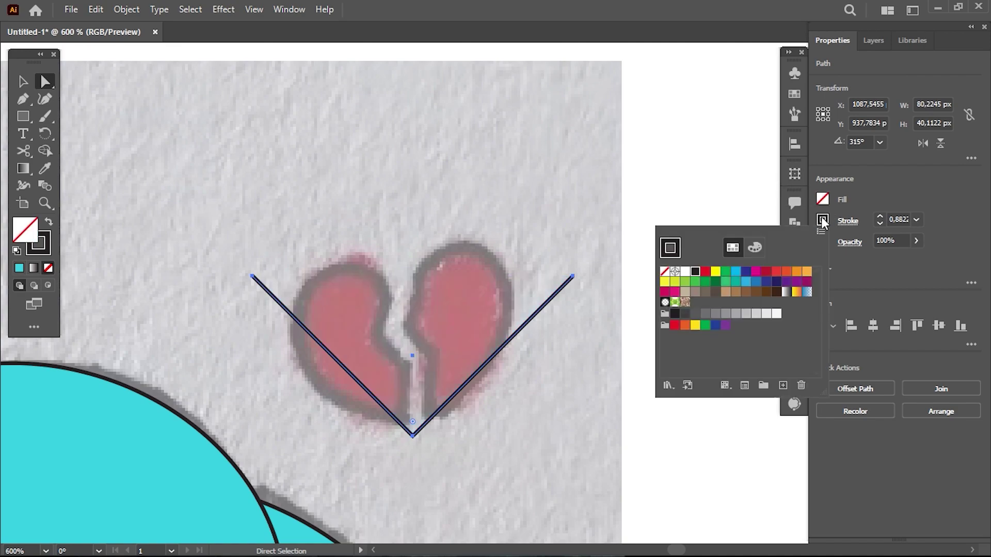
left_click(706, 274)
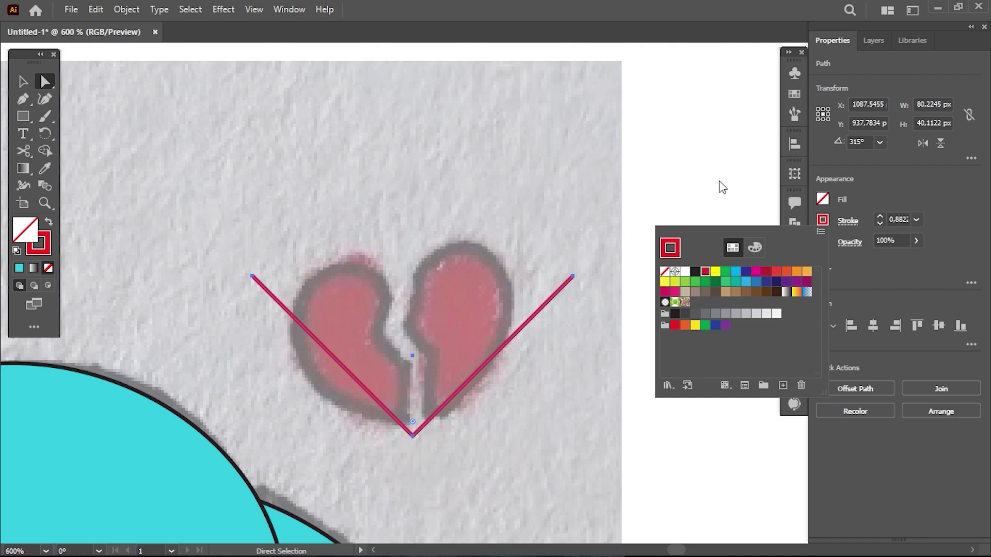
key("Escape")
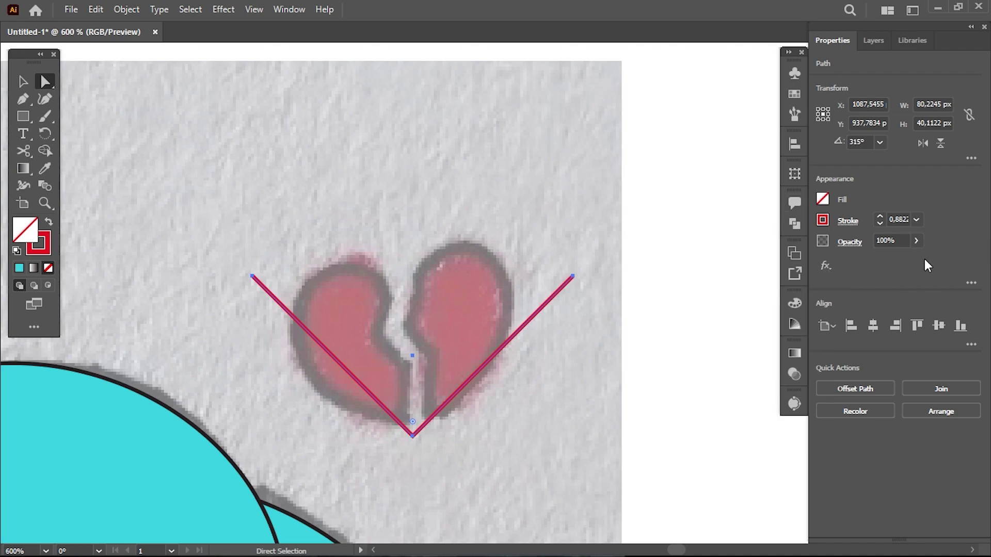
Thicken the V-shaped path's stroke to 44 pt and give its ends round caps
left_click(855, 223)
key("Escape")
left_click(916, 220)
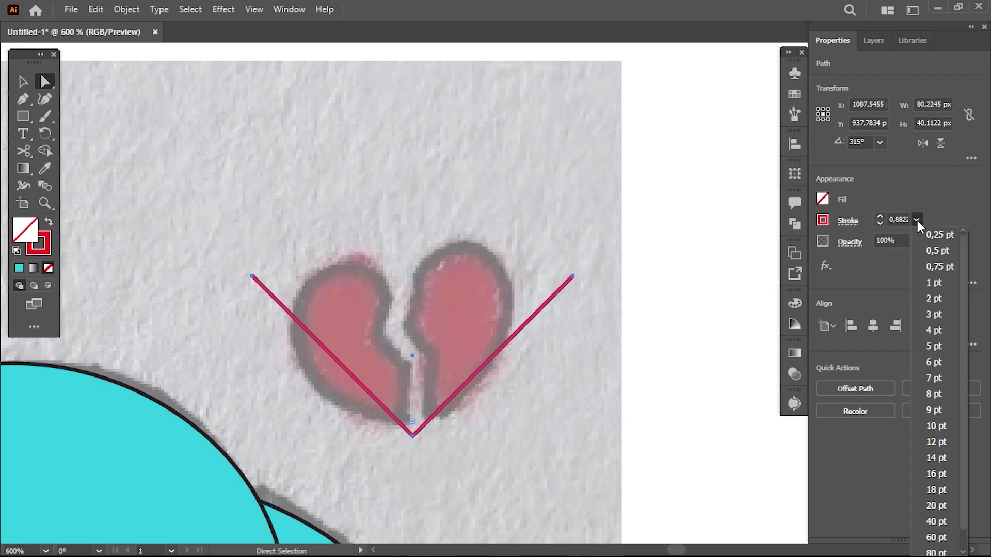
left_click(917, 220)
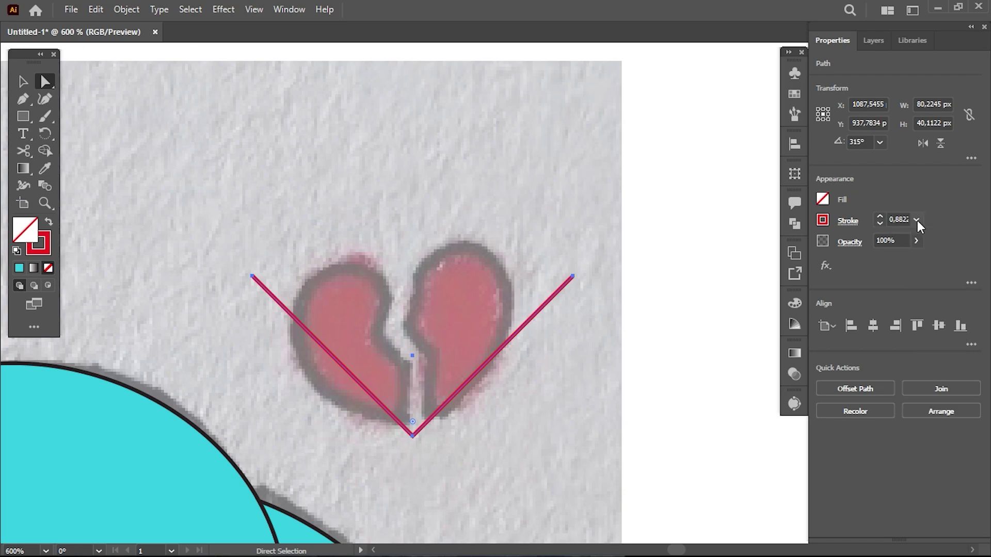
left_click(891, 216)
key("Up")
key("Up")
key("Up")
key("Up")
key("Up")
key("Up")
key("Up")
key("Up")
key("Up")
key("Up")
key("Up")
key("Up")
key("Up")
key("Up")
key("Up")
key("Up")
key("Up")
key("Up")
key("Up")
key("Up")
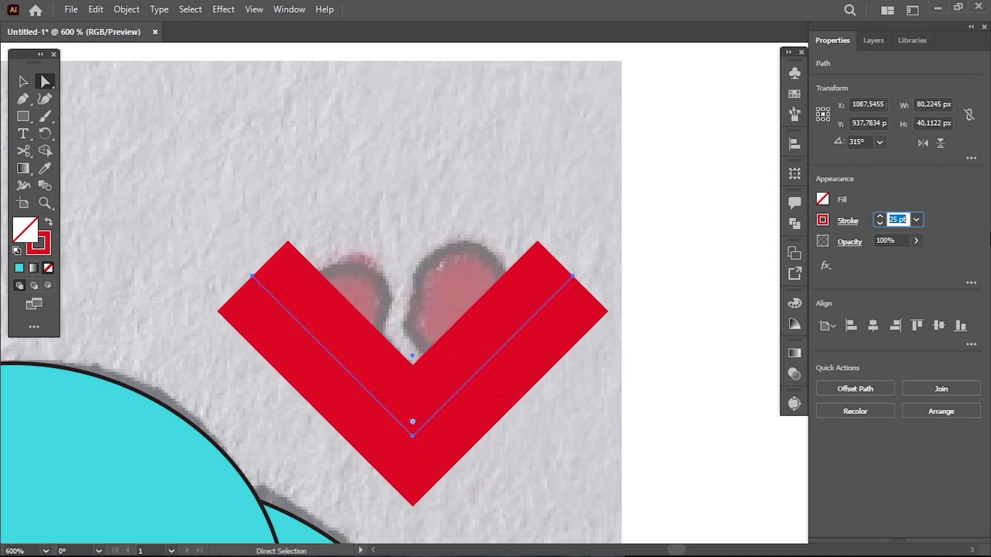
key("Up")
key("Up")
key("Up")
key("Up")
key("Up")
key("Up")
key("Up")
key("Up")
key("Up")
key("Up")
key("Up")
key("Up")
key("Up")
key("Up")
key("Up")
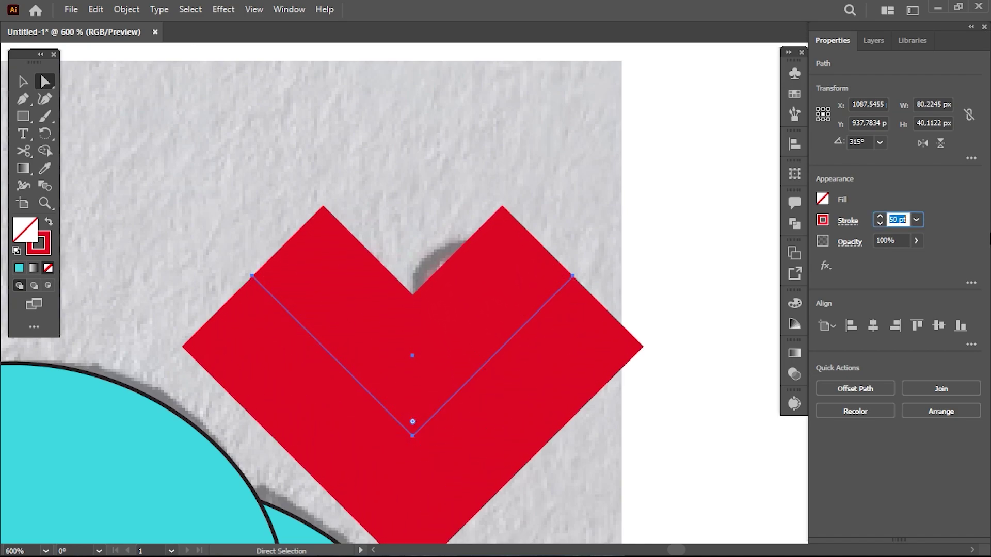
key("Down")
key("Down")
key("Down")
key("Down")
key("Down")
key("Down")
key("Down")
key("Down")
key("Down")
key("Down")
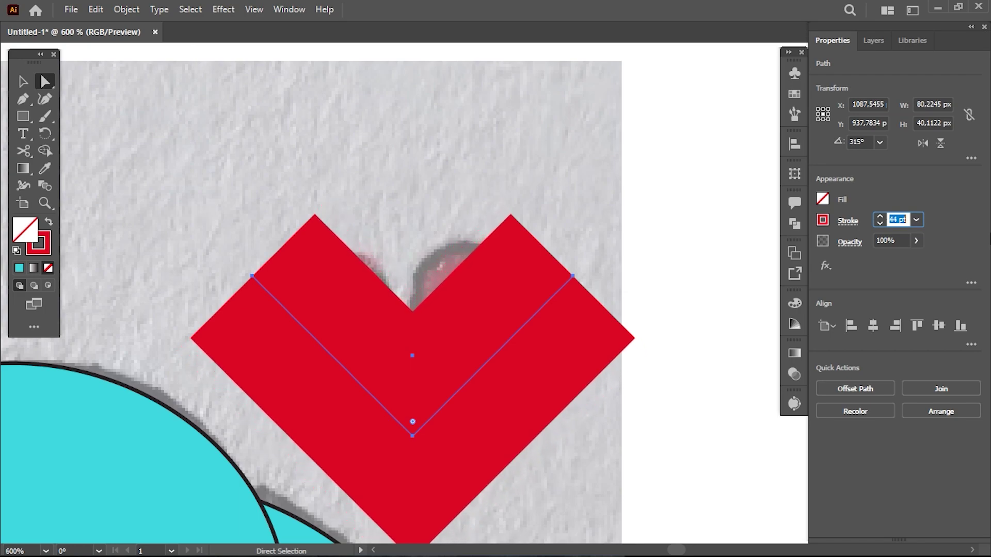
left_click(849, 221)
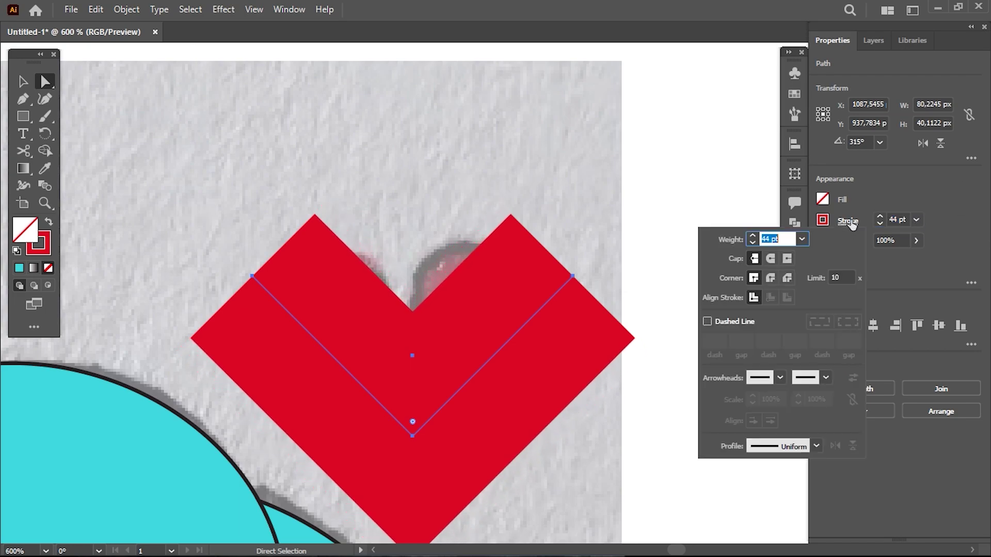
left_click(770, 259)
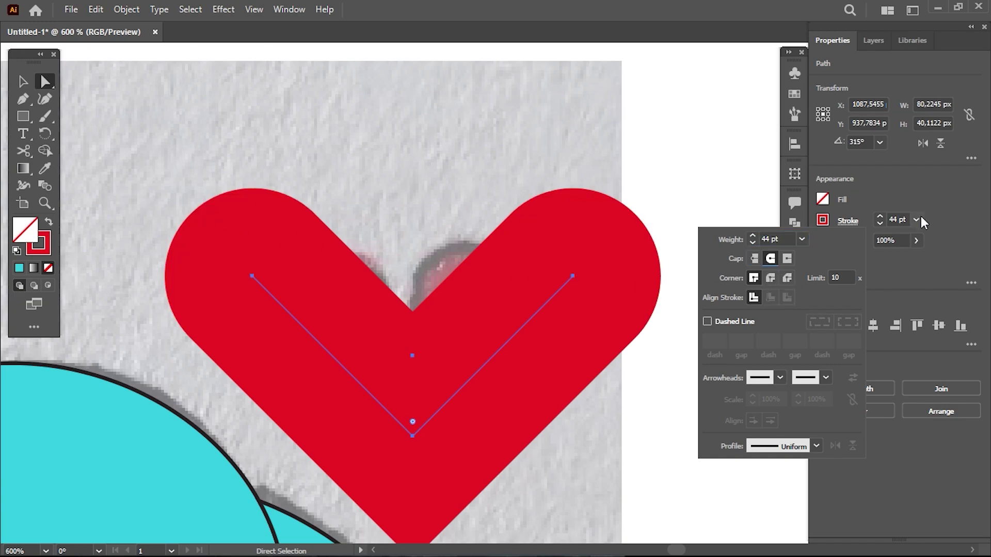
Increase the V-shaped path's stroke weight to 98 pt so it forms a full heart
left_click(897, 219)
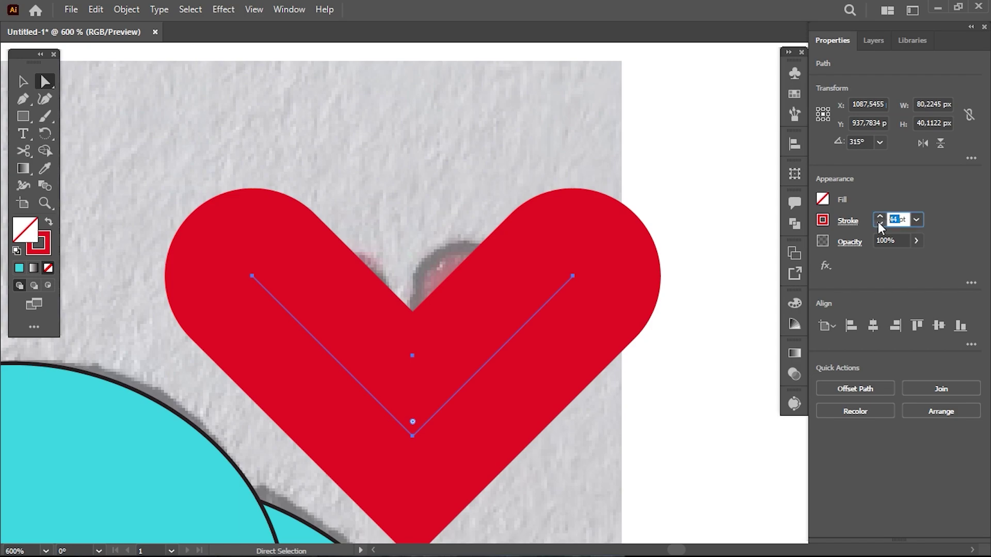
left_click(879, 220)
left_click(879, 221)
left_click_drag(878, 222, 878, 222)
key("Up")
key("Up")
key("Up")
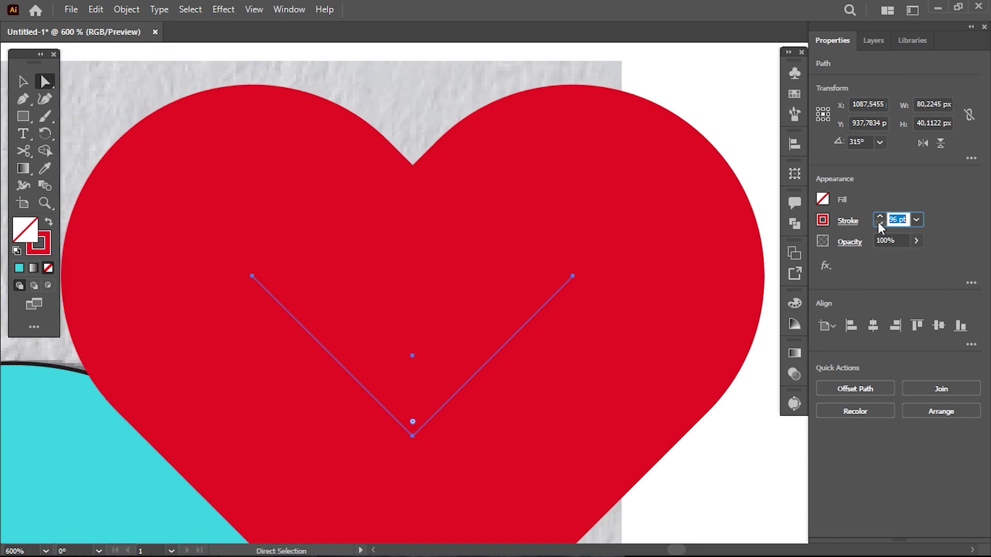
Expand the thick red stroke of the V-shaped path into a filled heart shape
left_click(22, 81)
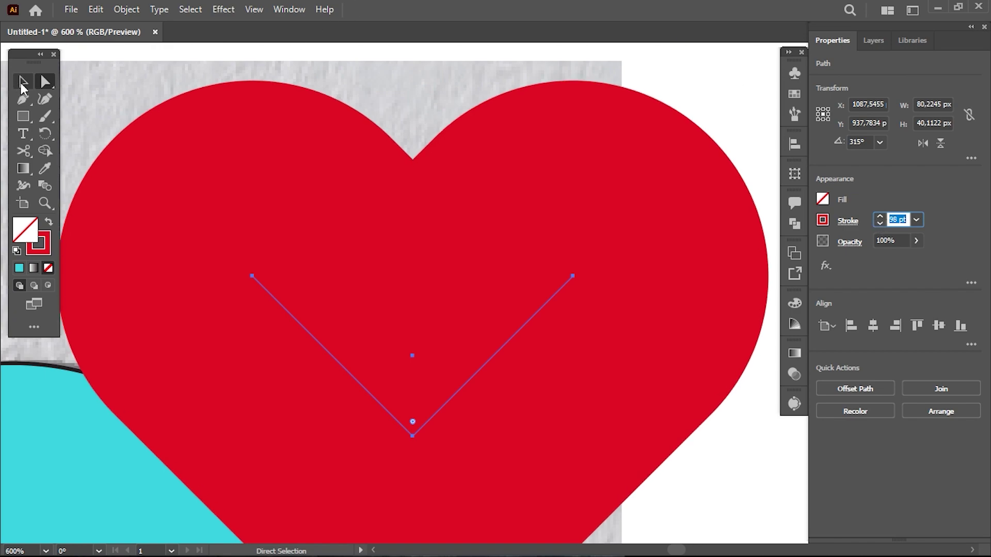
scroll(415, 287, "down", 2)
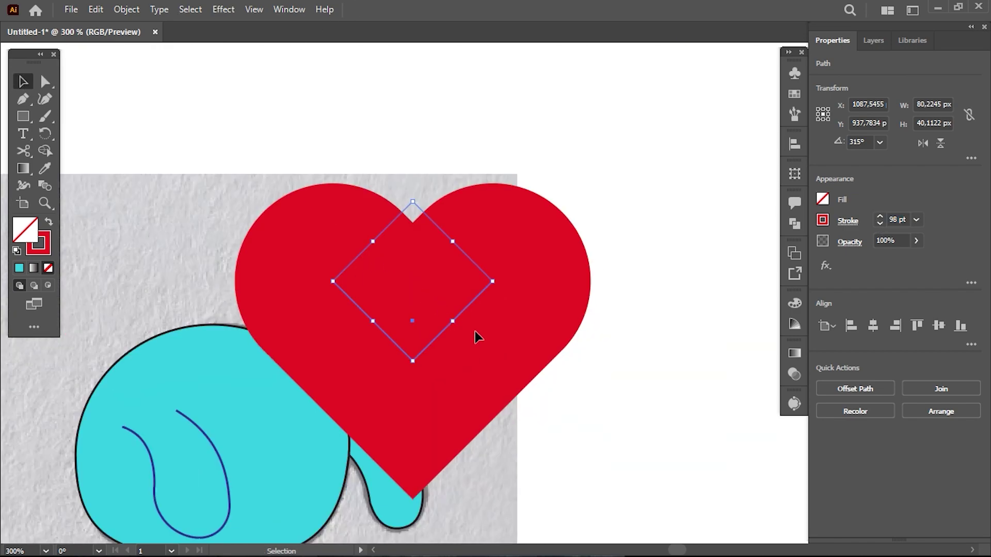
key("ctrl+shift+a")
left_click(450, 324)
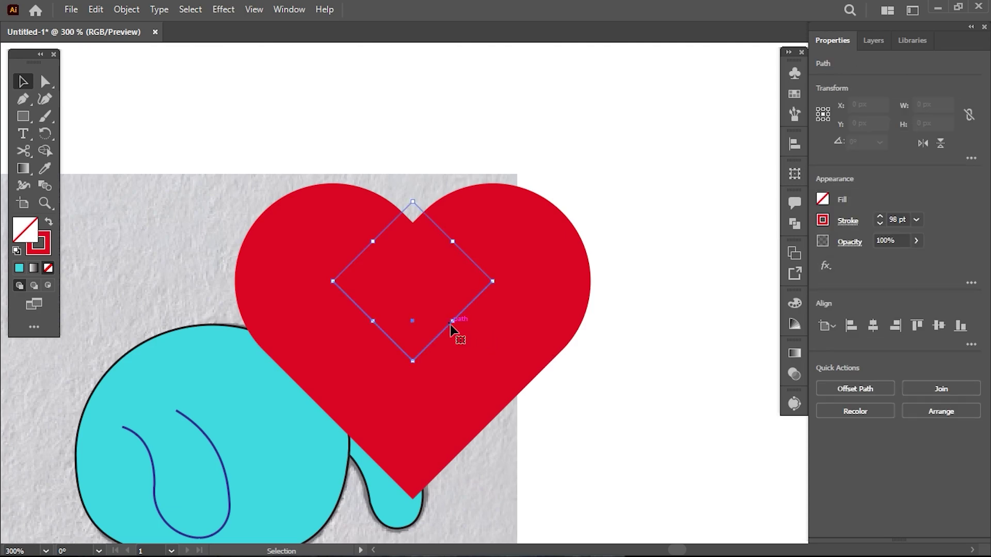
left_click(70, 9)
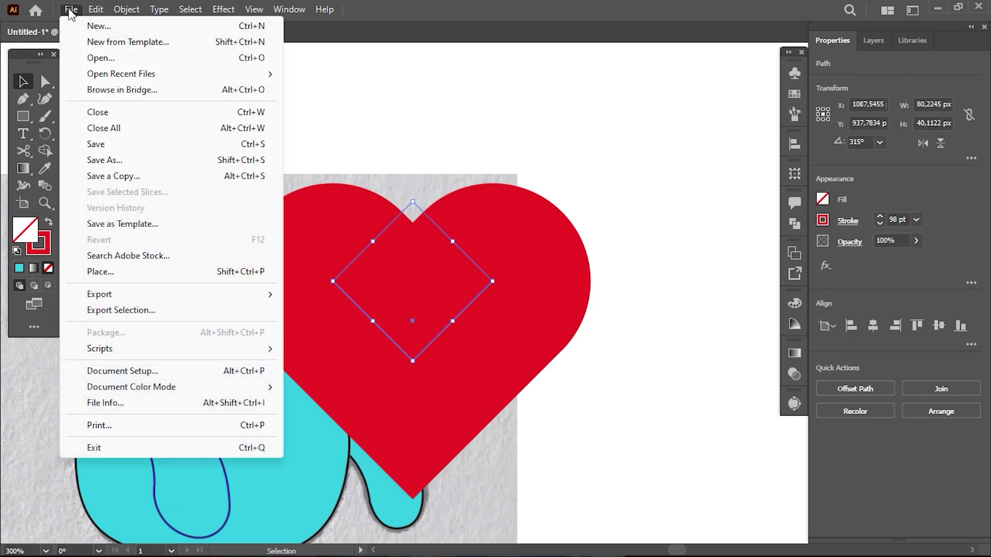
left_click(124, 14)
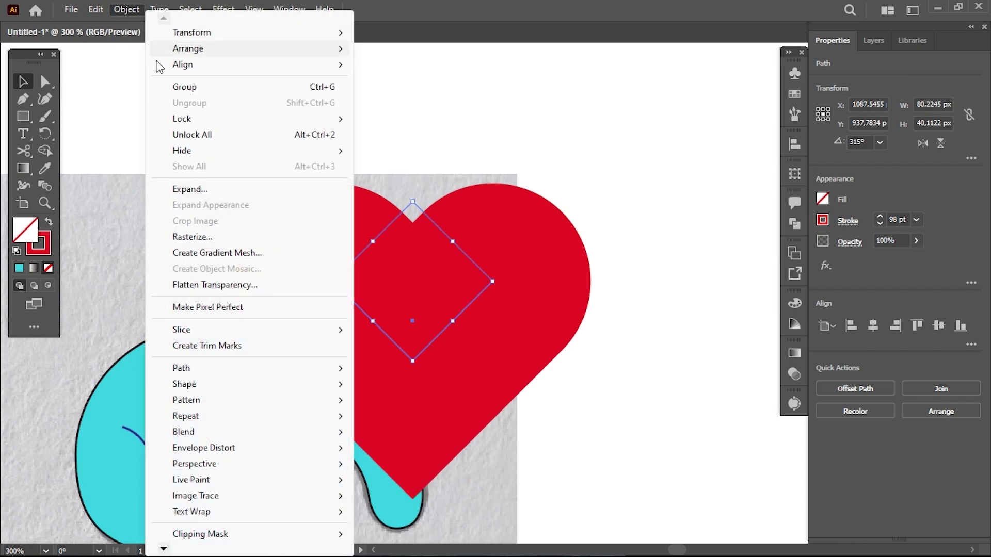
left_click(193, 190)
left_click(458, 351)
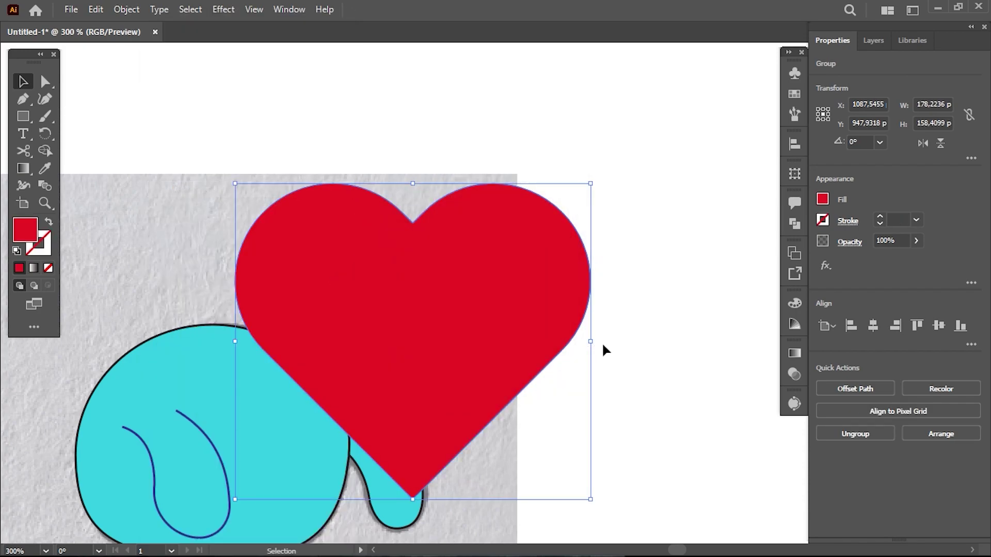
Give the red heart a 1 pt black stroke
left_click(823, 221)
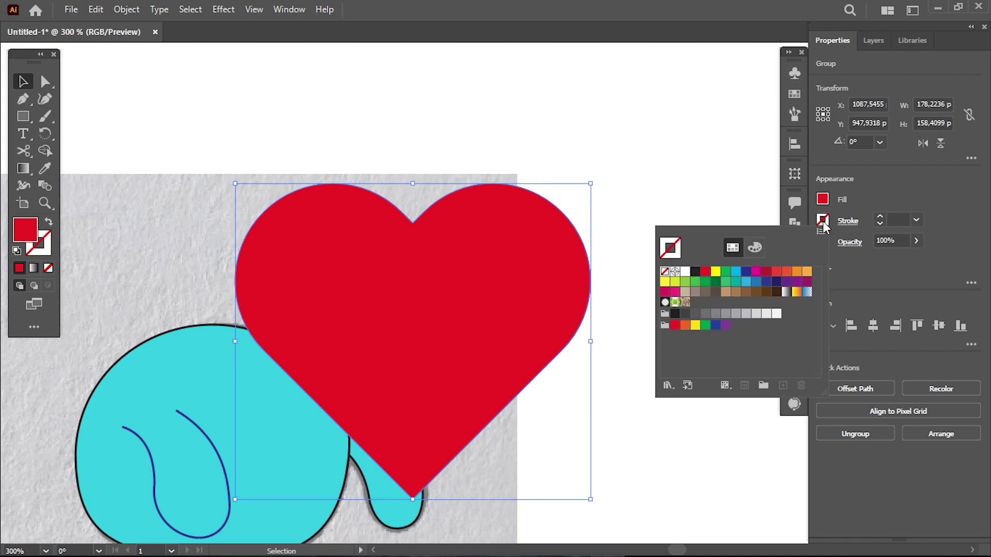
left_click(695, 271)
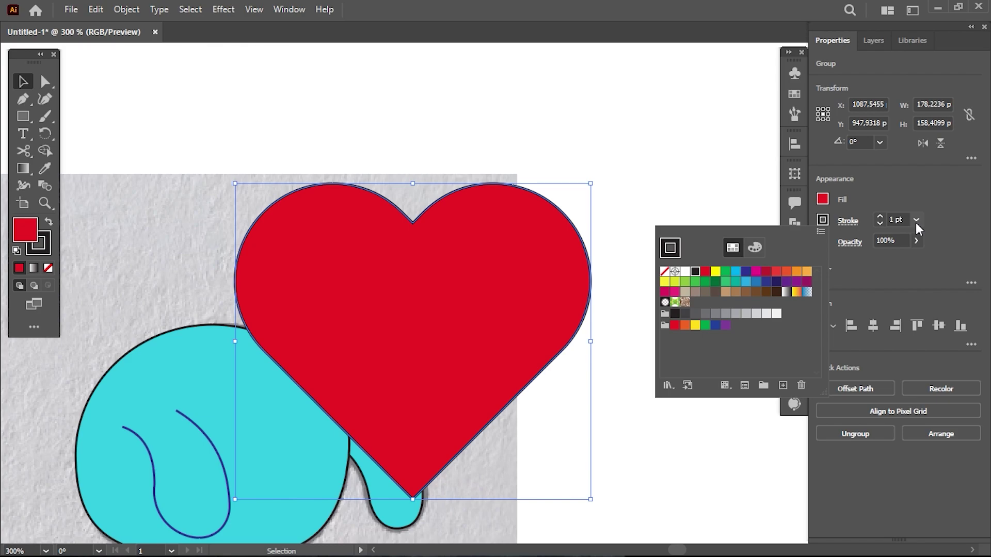
left_click(668, 208)
left_click(509, 298)
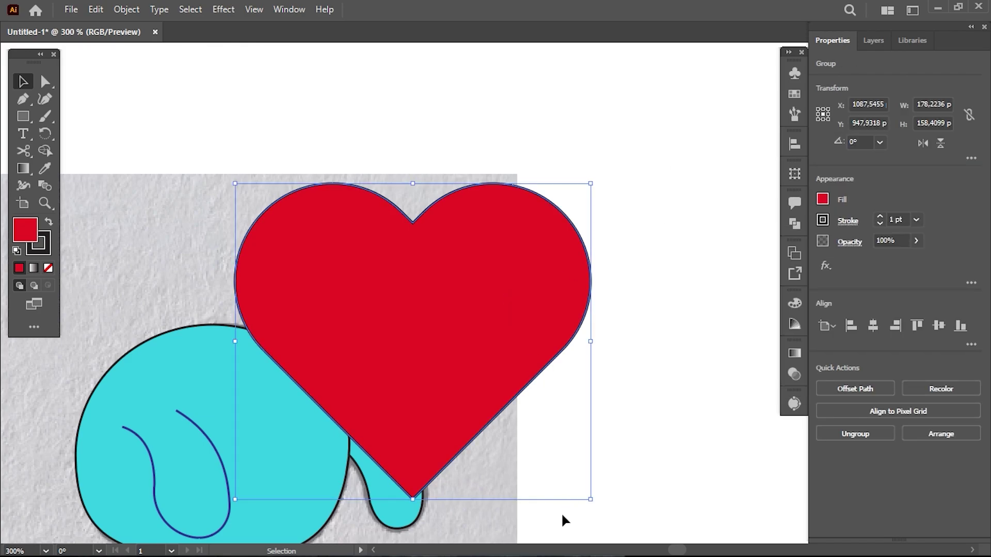
Scale the heart down to about 56 × 50 px over the sketched heart and remove its stroke
mouse_move(592, 501)
left_mouse_down()
mouse_move(478, 426)
mouse_move(330, 289)
left_mouse_up()
left_click_drag(289, 235, 451, 344)
scroll(415, 331, "up", 3)
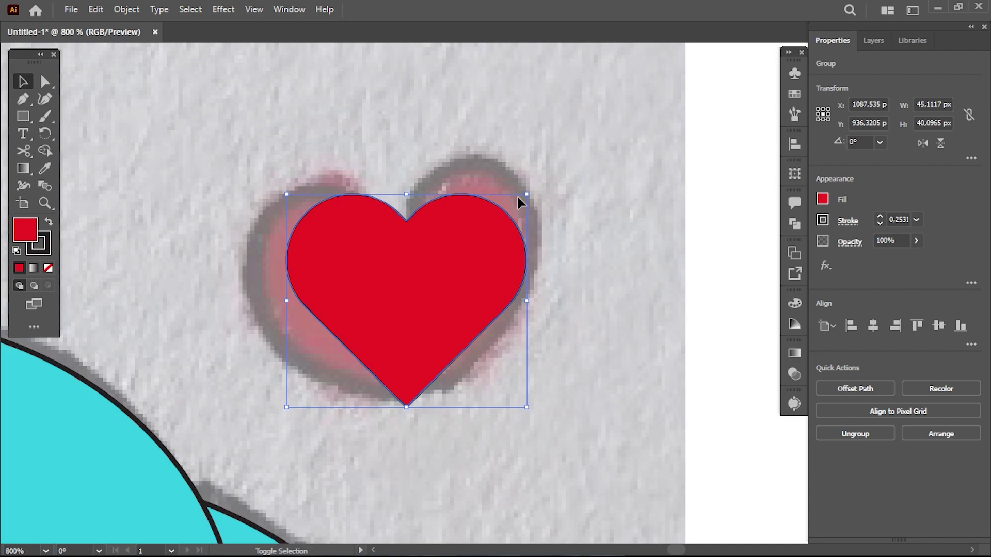
left_click_drag(527, 196, 618, 160)
mouse_move(446, 255)
left_mouse_down()
mouse_move(396, 288)
mouse_move(412, 267)
left_mouse_up()
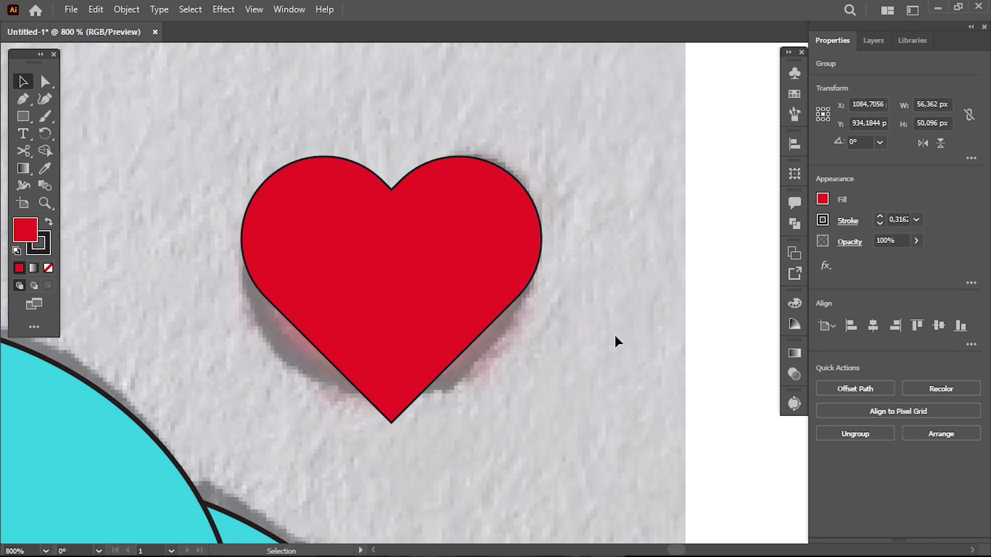
left_click(823, 219)
left_click(665, 272)
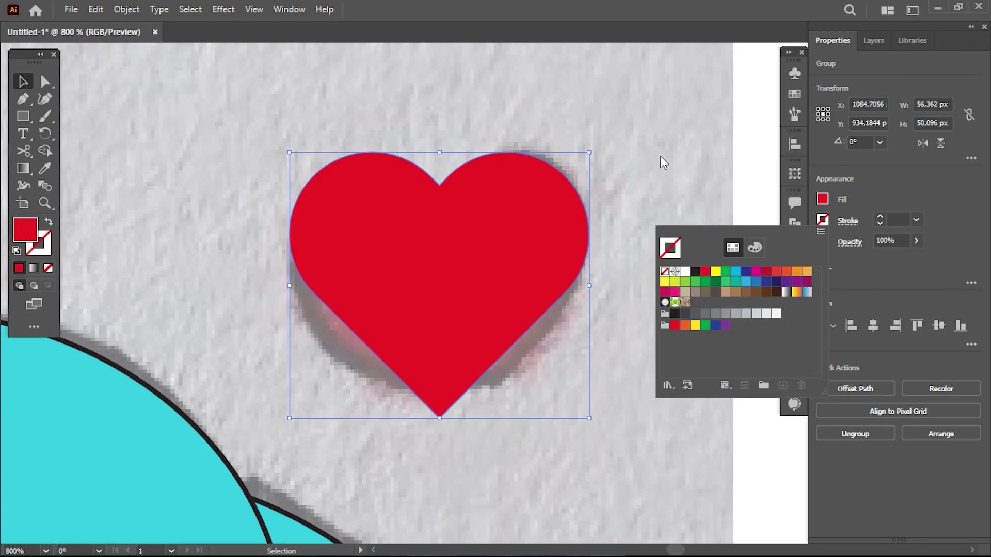
Draw an open zigzag path with the Pen tool from above the heart's notch through its middle to just below the tip
key("p")
left_click(477, 125)
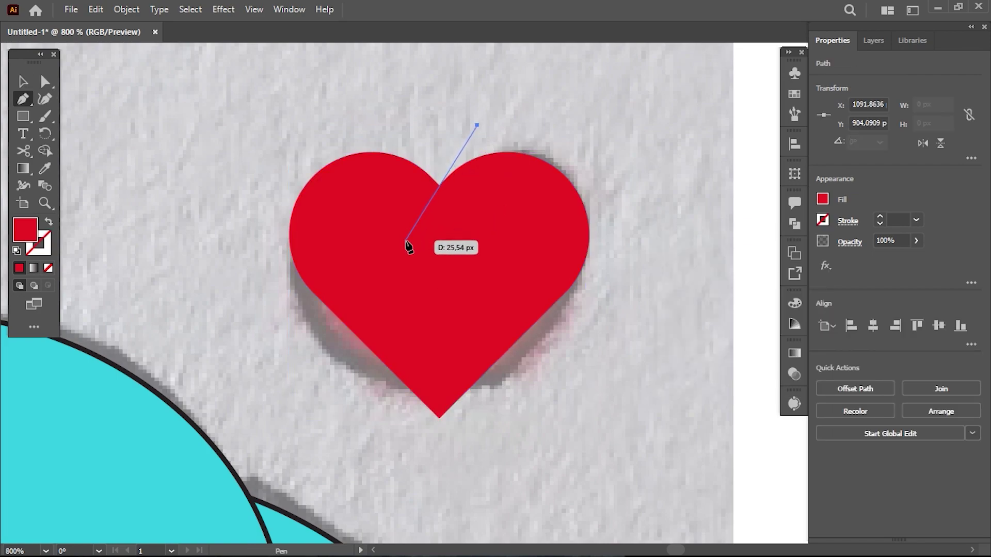
left_click(406, 240)
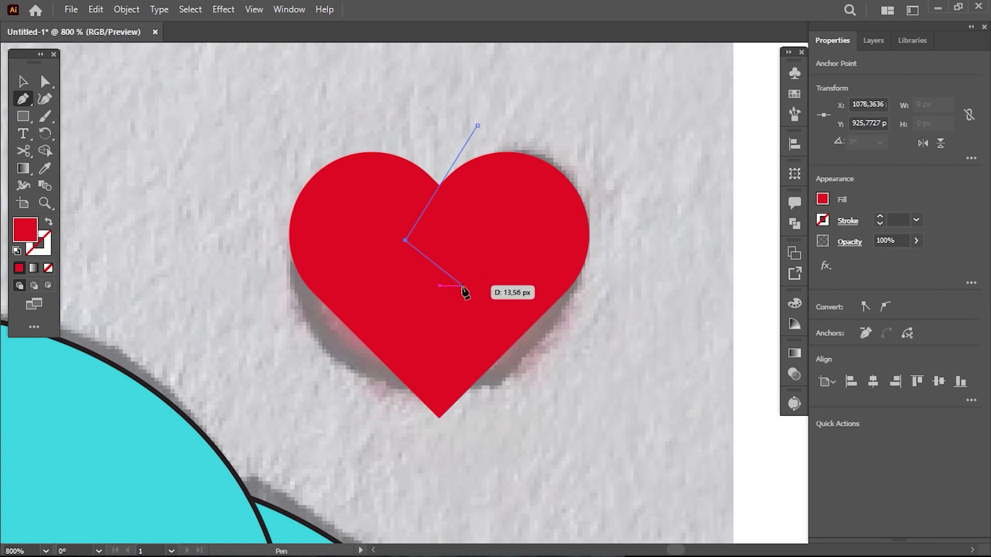
left_click(462, 286)
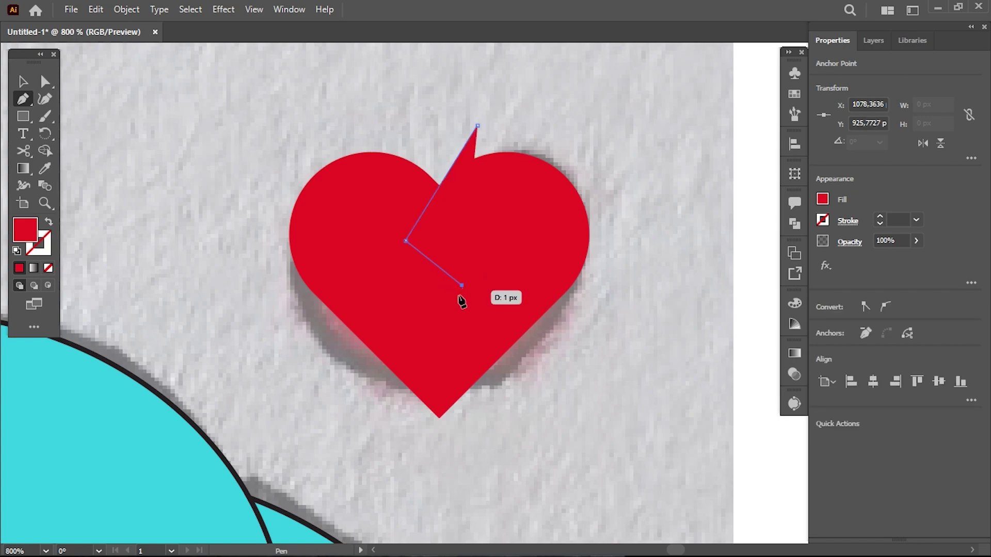
left_click(411, 339)
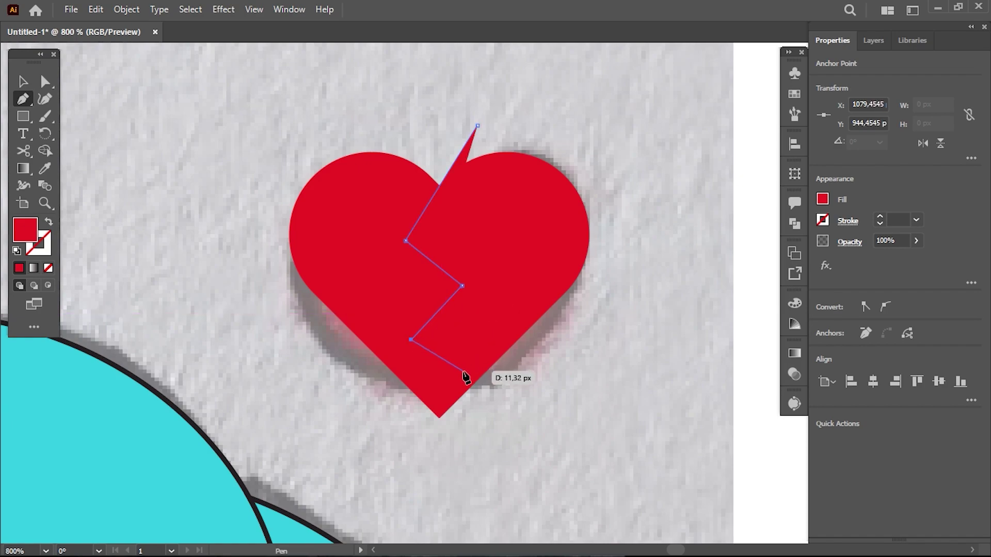
left_click(452, 364)
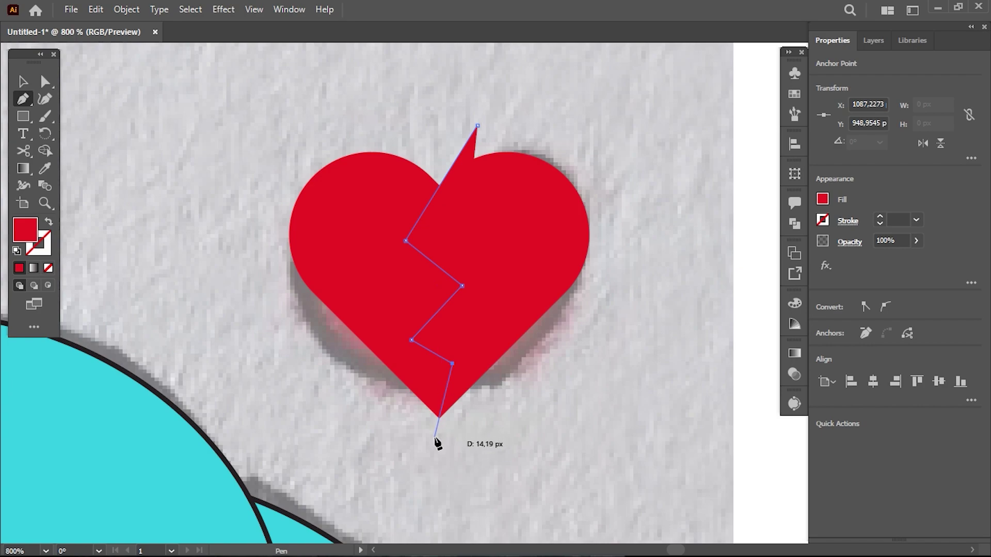
left_click(434, 437)
key("v")
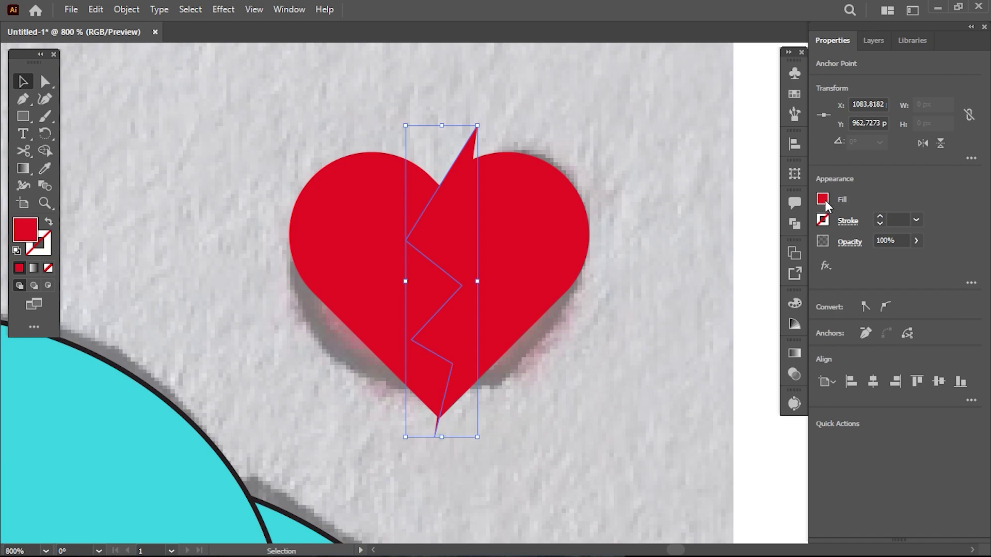
Try stroke weights of 10, 6, 5 and 1 pt on the zigzag path
left_click(822, 219)
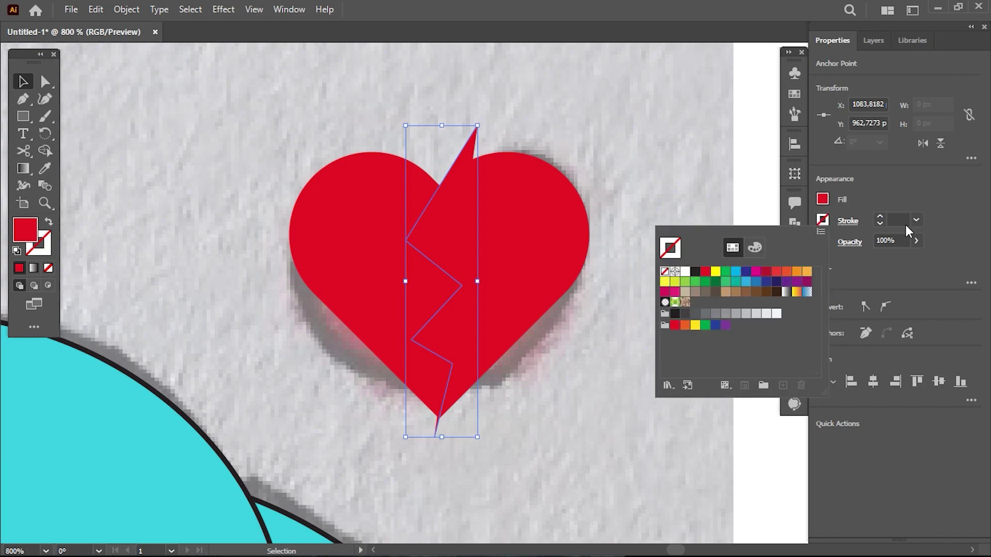
left_click(920, 222)
left_click(921, 222)
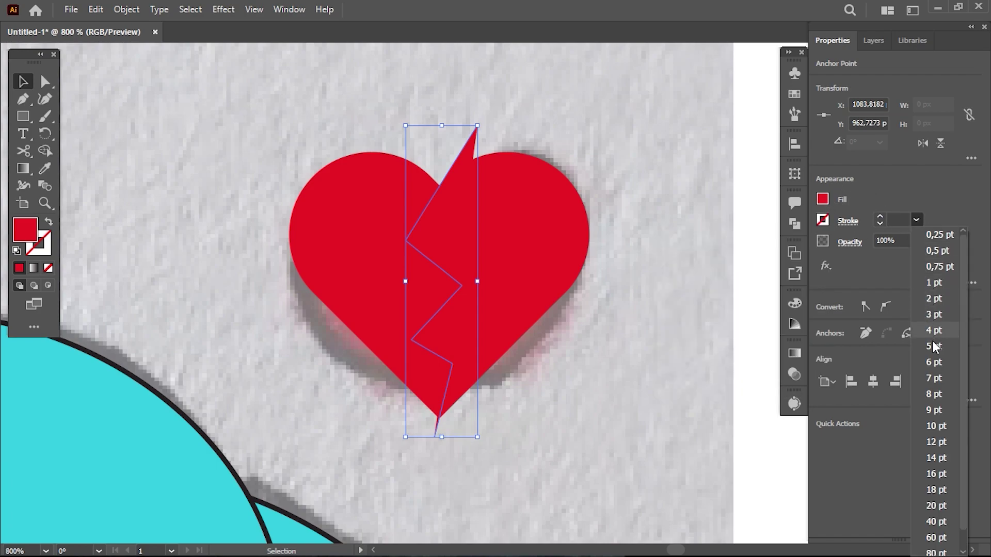
left_click(936, 426)
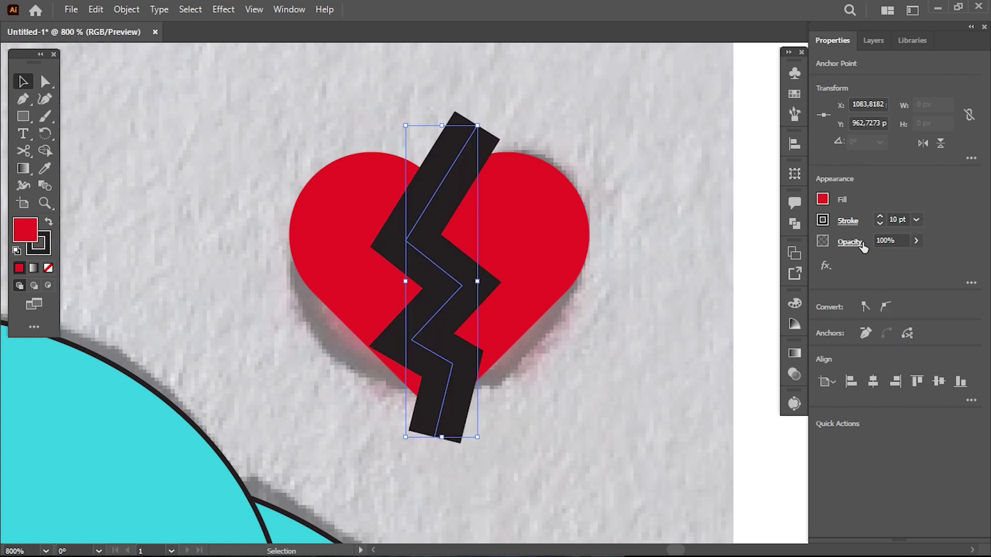
left_click(917, 221)
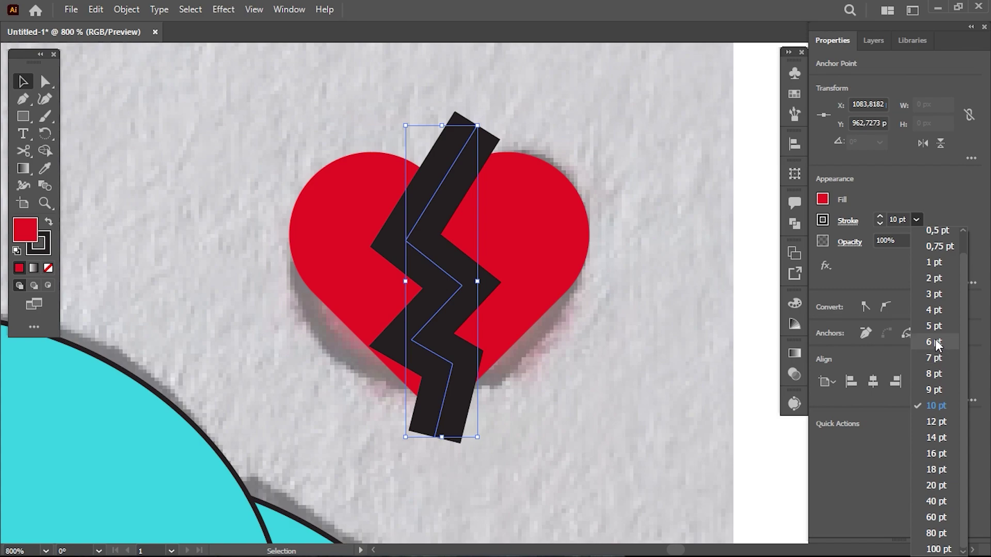
left_click(937, 343)
left_click(917, 220)
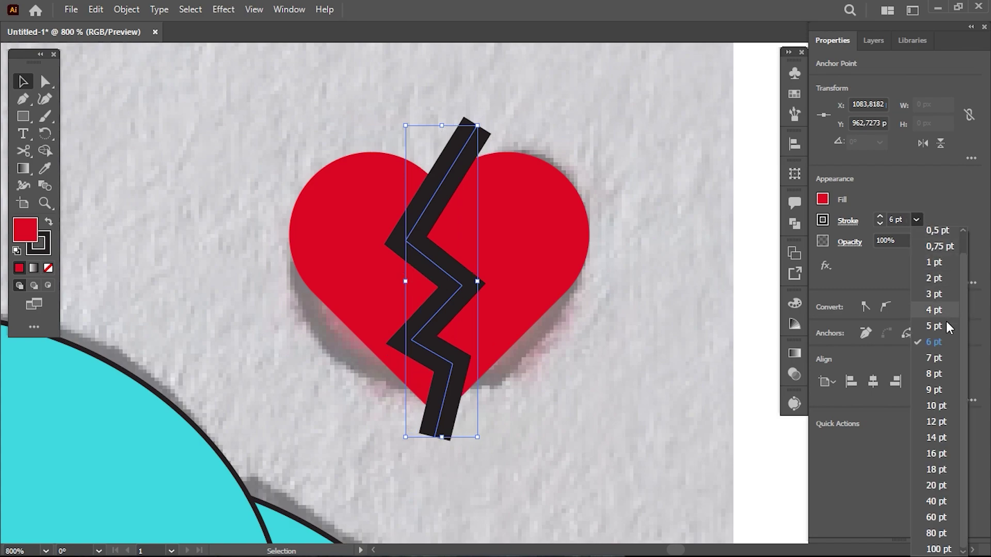
left_click(939, 327)
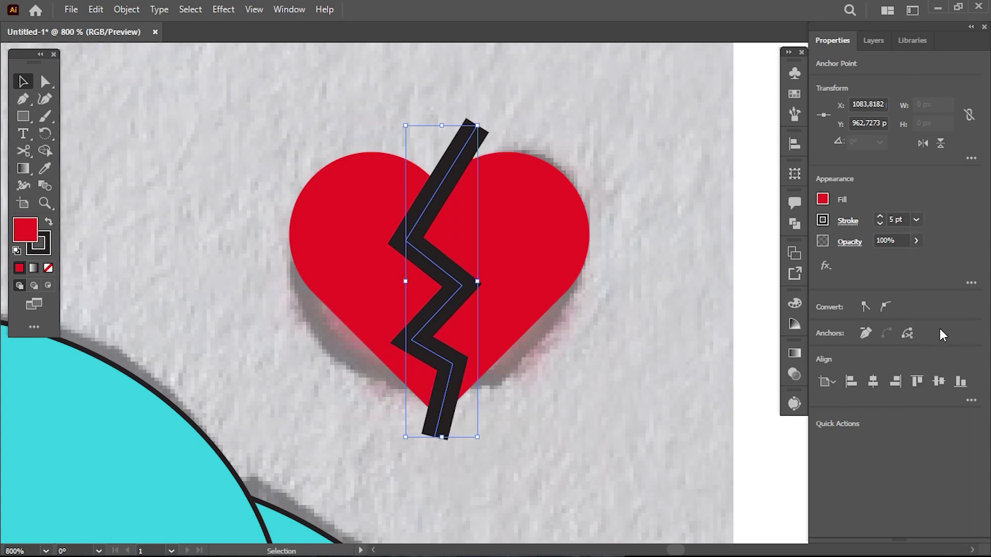
left_click(917, 220)
left_click(935, 262)
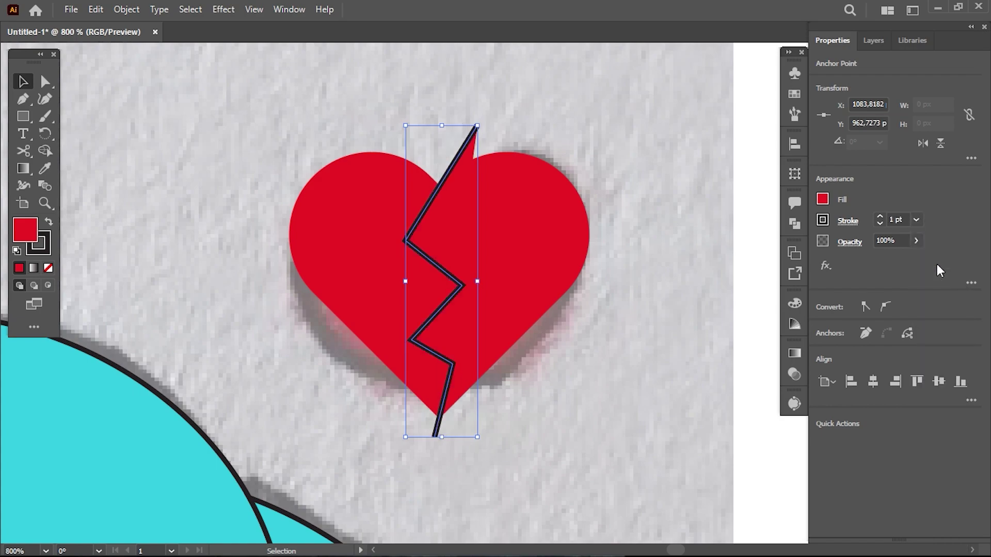
Set the zigzag path's stroke weight to 0.25 pt and remove its fill
left_click(916, 219)
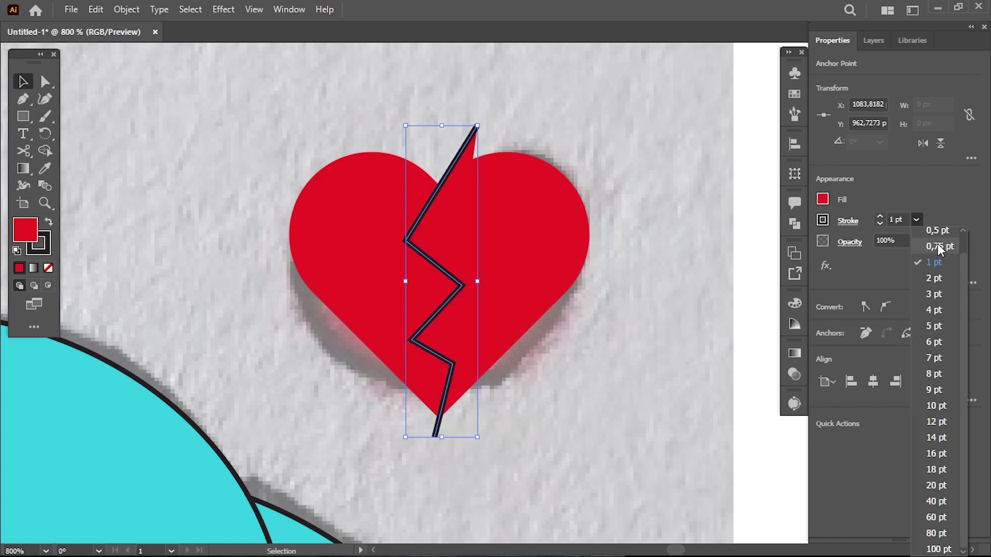
scroll(938, 244, "up", 1)
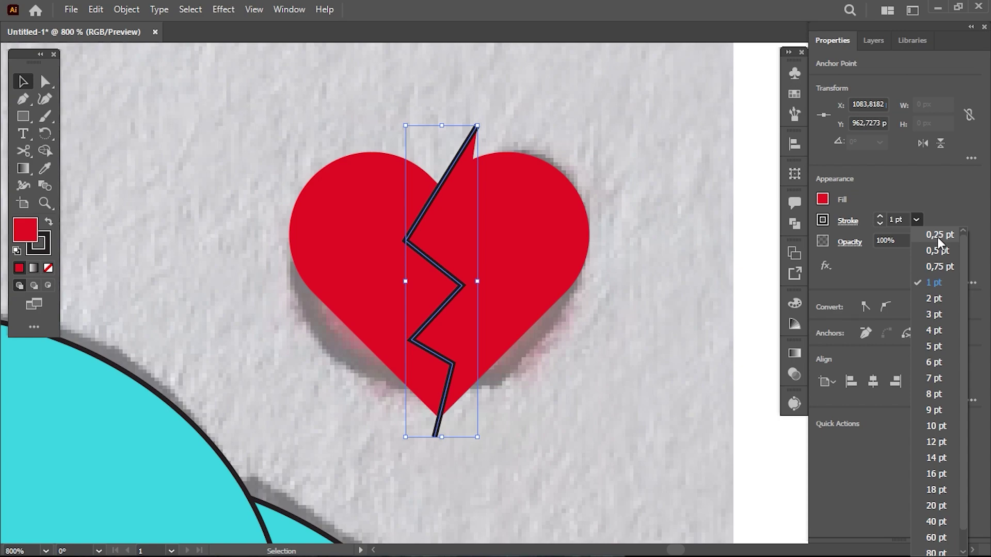
left_click(937, 237)
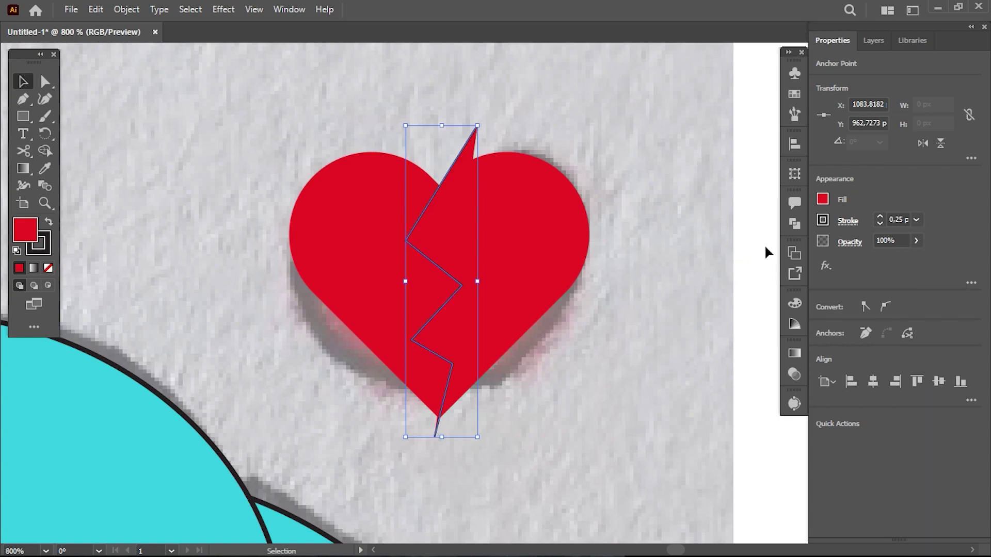
left_click(822, 199)
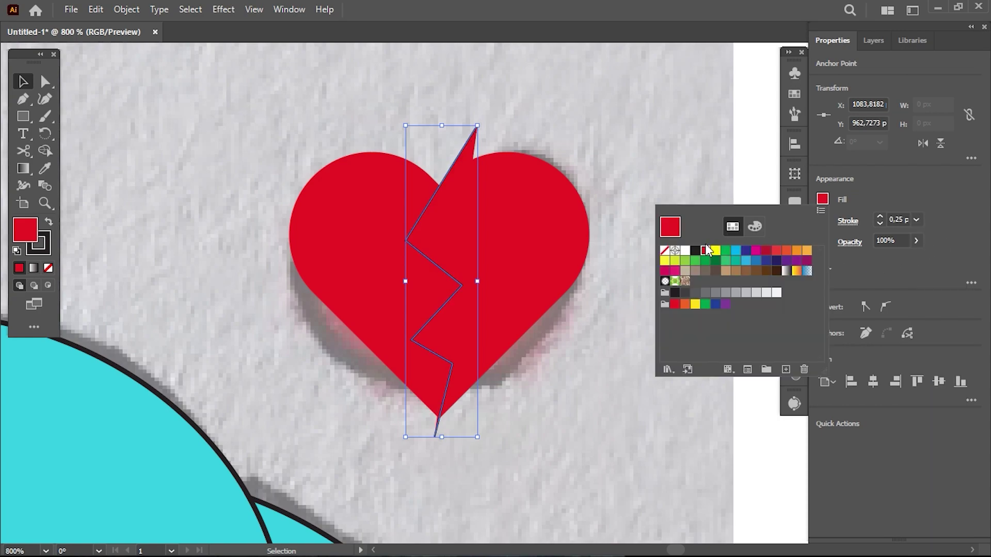
left_click(665, 250)
left_click(678, 168)
left_click(680, 207)
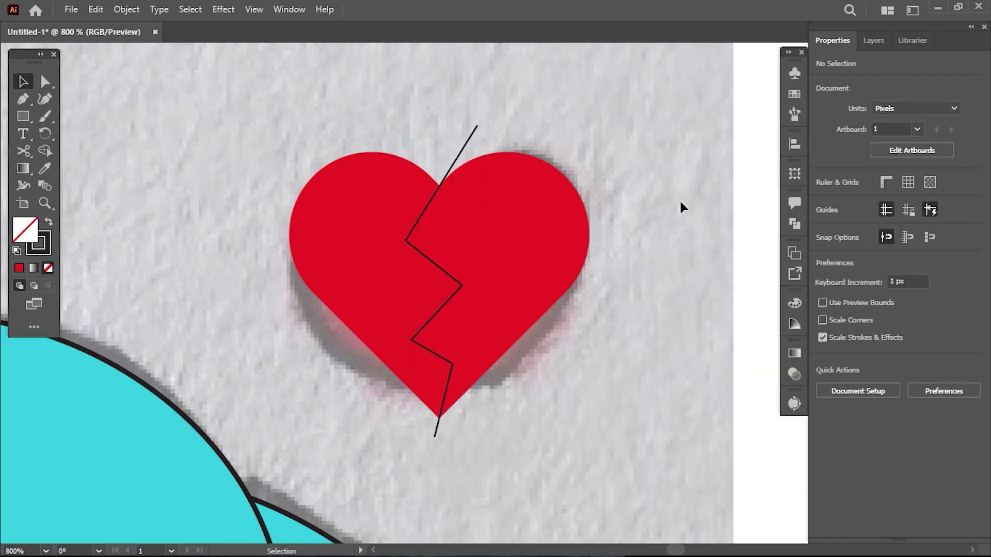
Expand the zigzag path's stroke into a filled shape
left_click(455, 279)
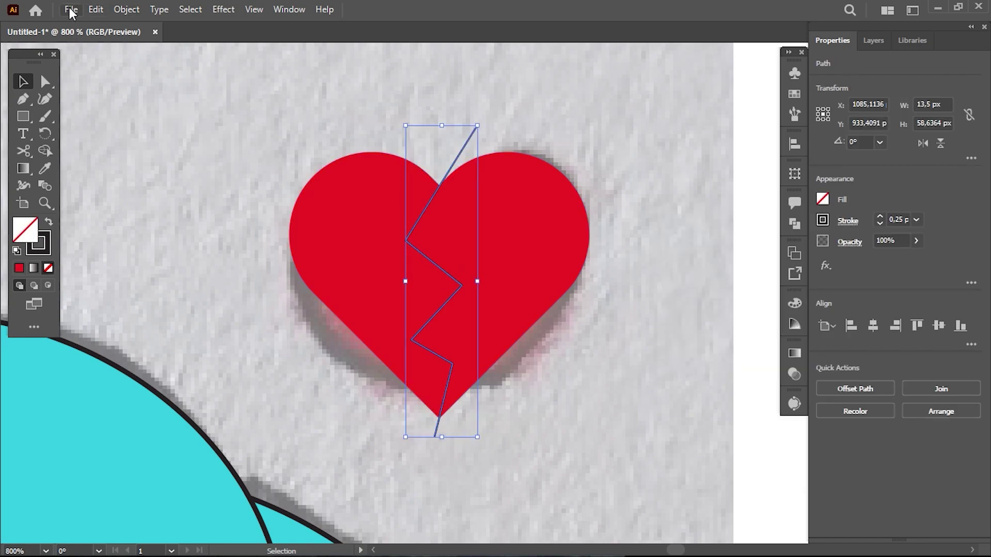
left_click(71, 10)
left_click(127, 9)
left_click(126, 9)
left_click(182, 192)
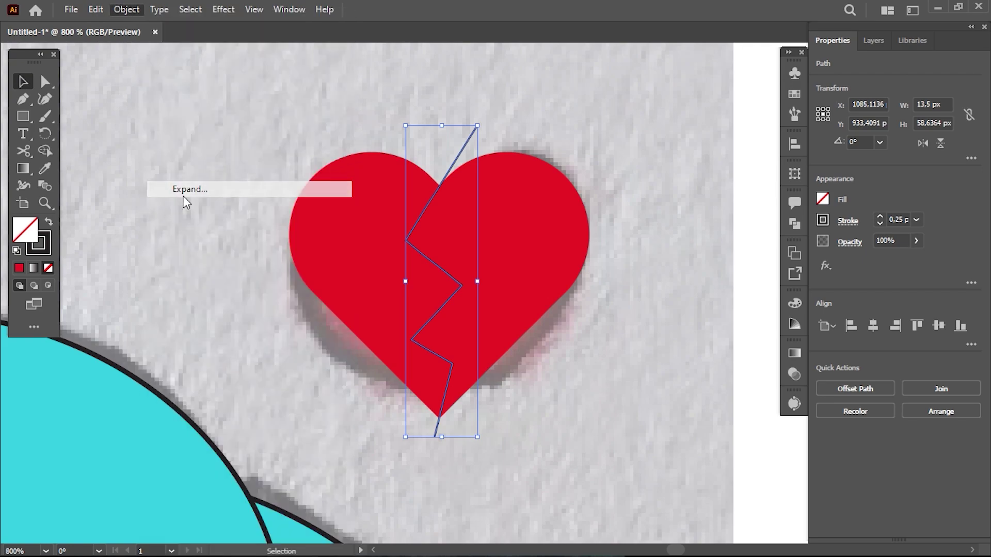
left_click(481, 345)
left_click(659, 287)
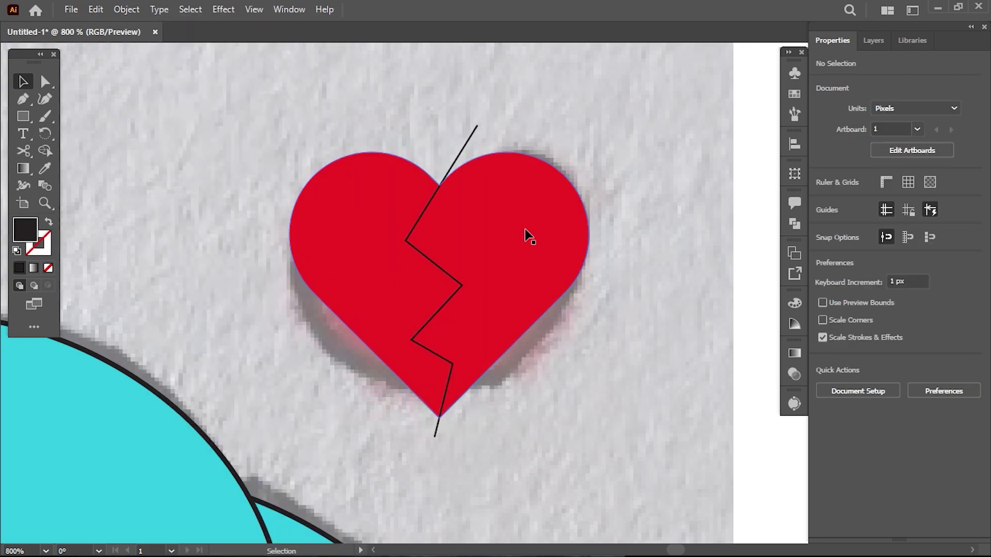
Cut the zigzag crack out of the heart with the Shape Builder tool
left_click(427, 218)
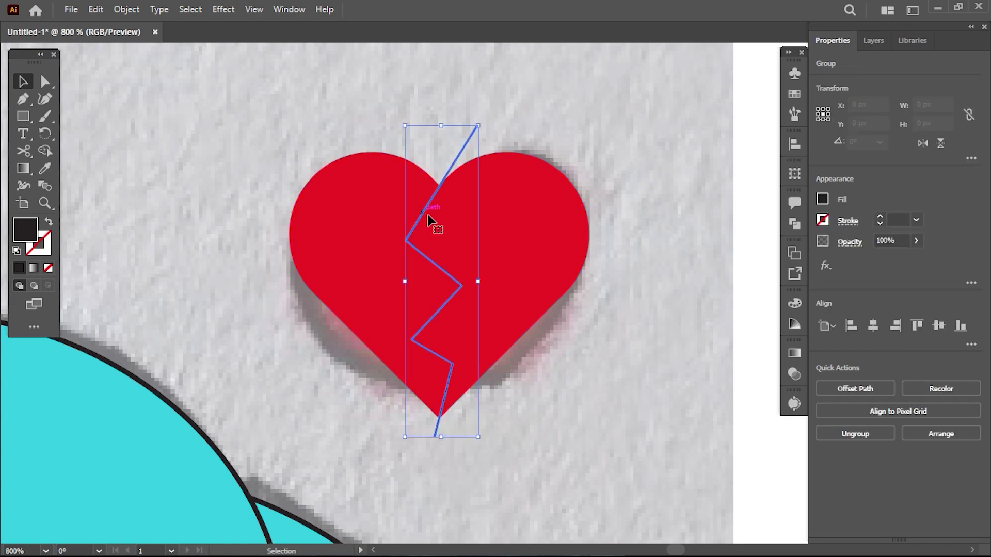
left_click(561, 226, "shift")
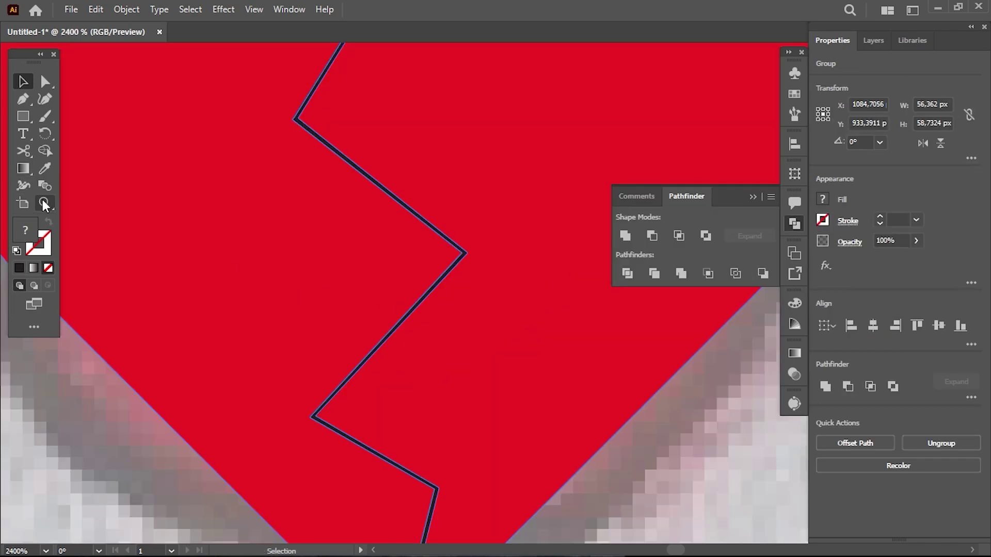
left_click(44, 151)
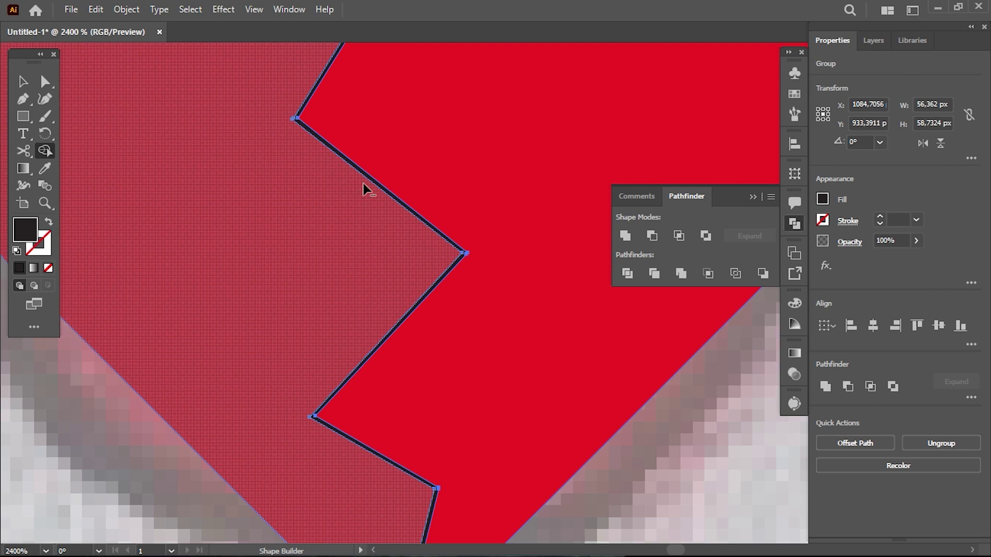
scroll(382, 180, "up", 2)
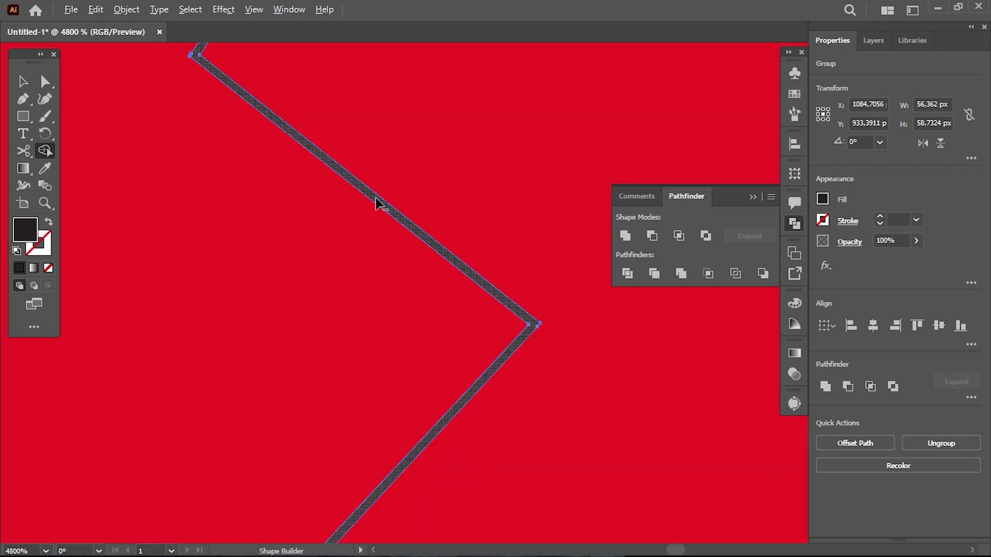
left_click(376, 202, "alt")
Delete the leftover ends of the zigzag that stick out above and below the heart
key("v")
scroll(376, 203, "down", 3)
left_click(447, 85)
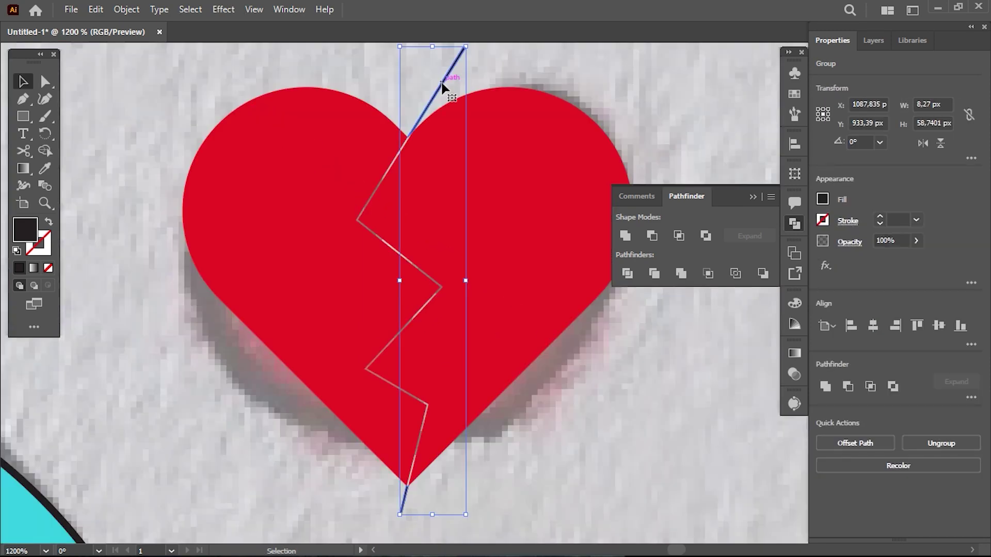
key("Delete")
Ungroup the split heart into separate halves and deselect it
left_click(540, 301)
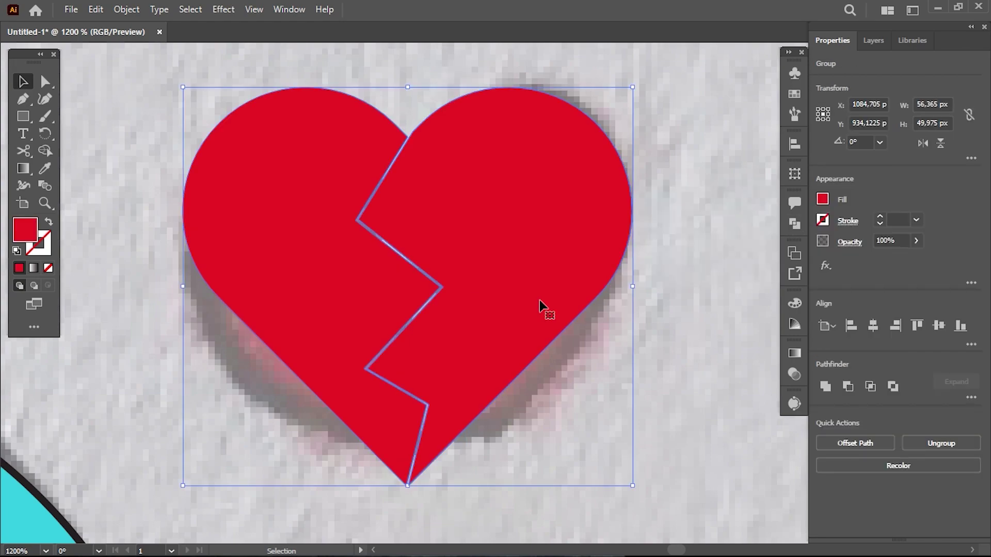
right_click(540, 299)
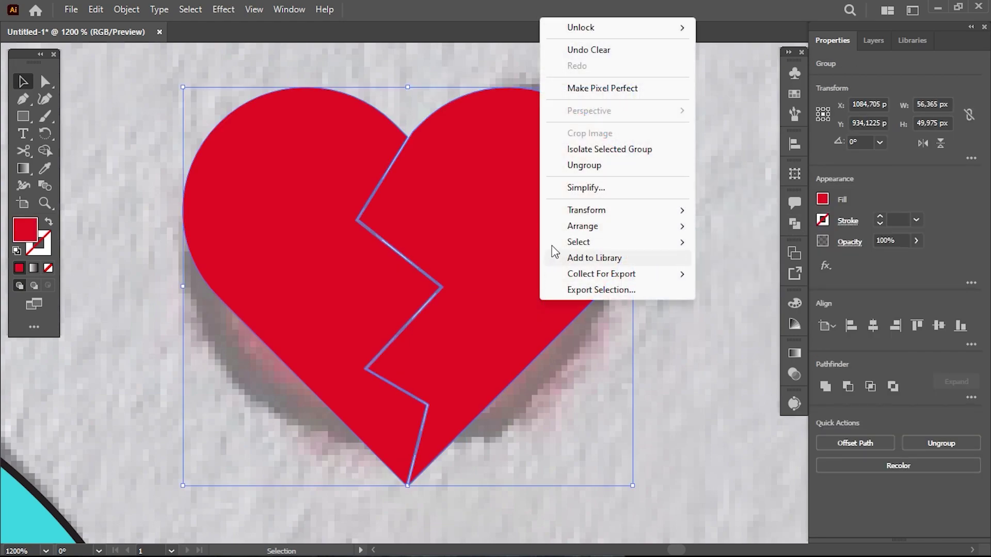
left_click(585, 166)
left_click(689, 239)
Nudge the heart's right half to the right to widen the gap along the crack
left_click(583, 250)
key("Right")
key("Right")
key("Right")
key("Right")
key("Right")
key("Right")
key("Right")
key("Right")
key("Right")
key("Right")
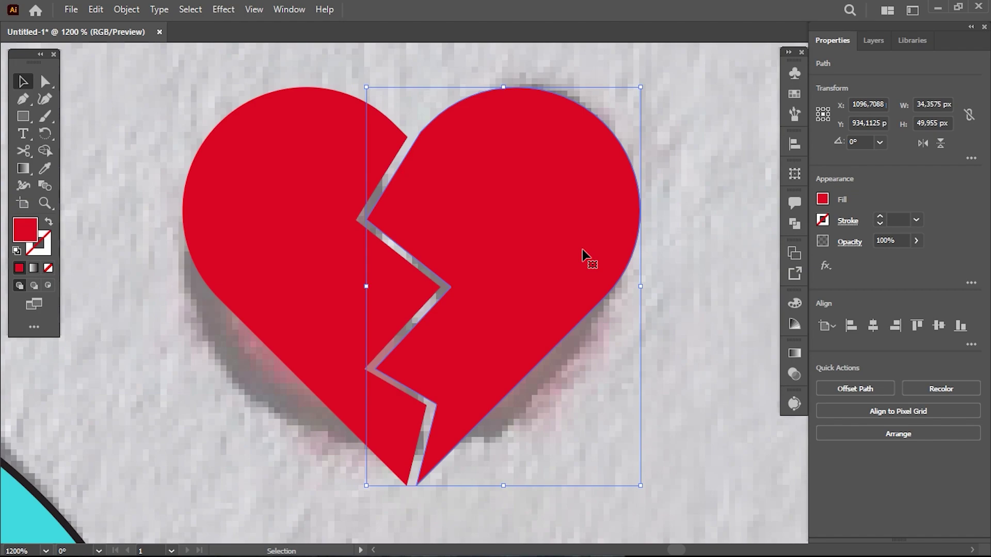
Nudge the heart's right half back to the left to narrow the gap along the crack
key("Left")
key("Left")
key("Left")
key("Left")
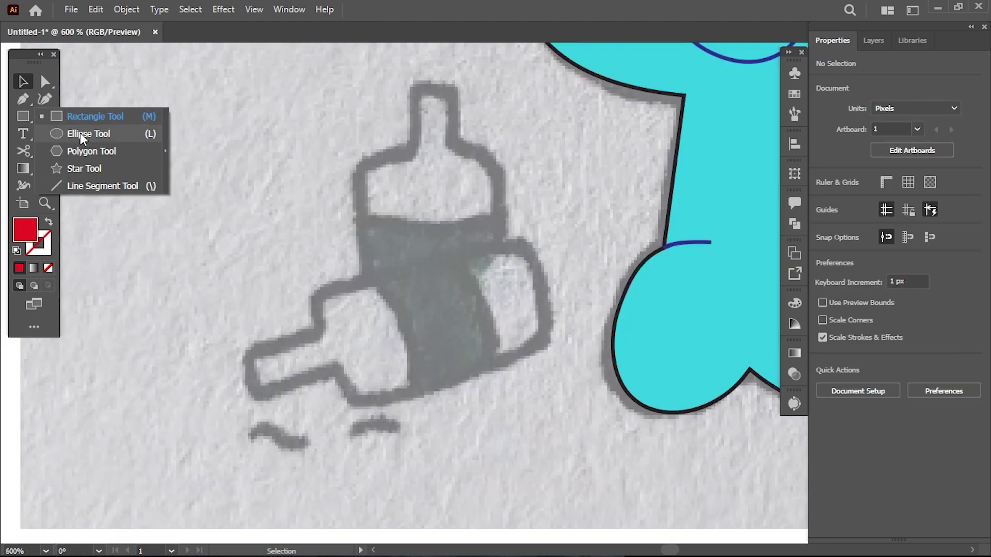
Draw a dark blue rectangle about 40 by 71 px and place it over the sketched upright bottle
left_click(88, 116)
left_click_drag(240, 72, 396, 354)
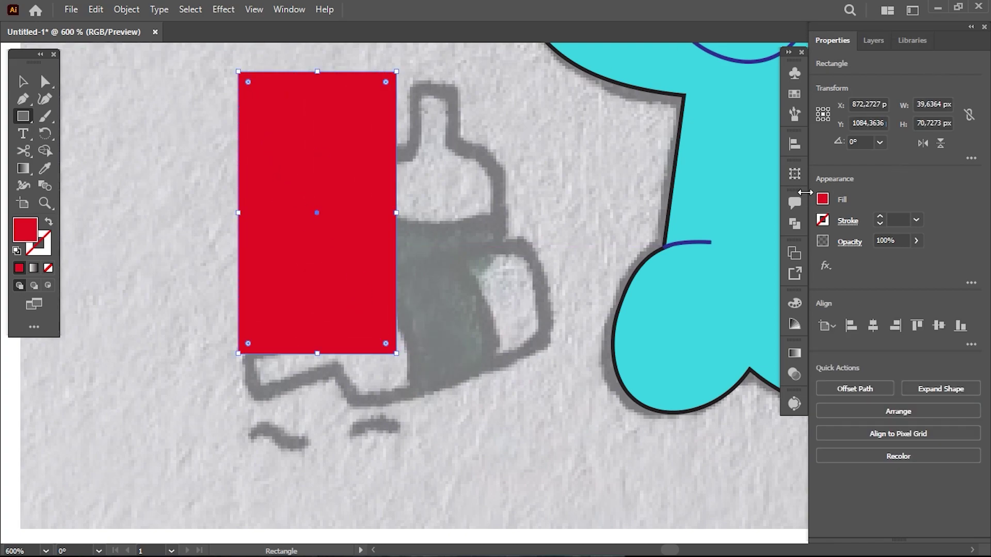
left_click(825, 200)
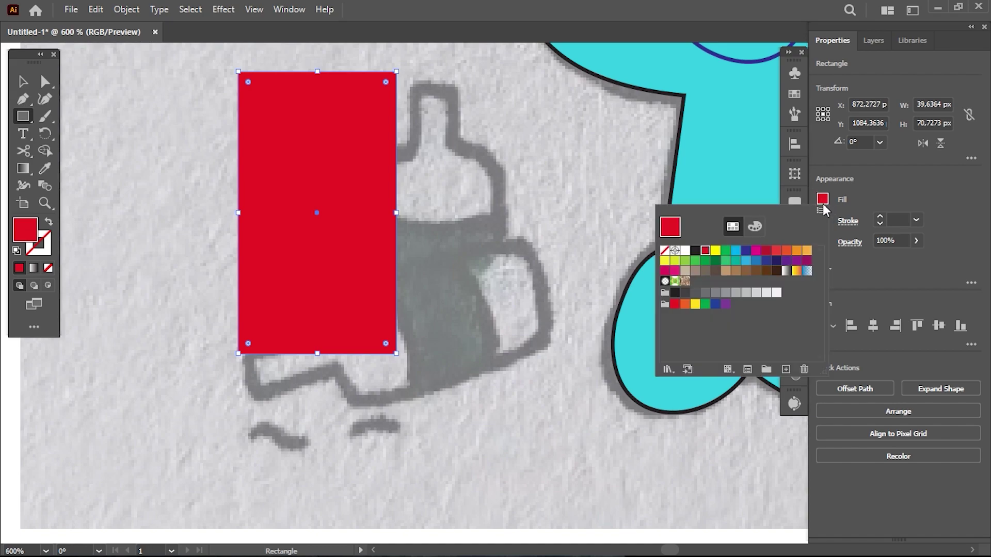
left_click(746, 251)
key("v")
left_click(182, 172)
left_click_drag(354, 188, 477, 284)
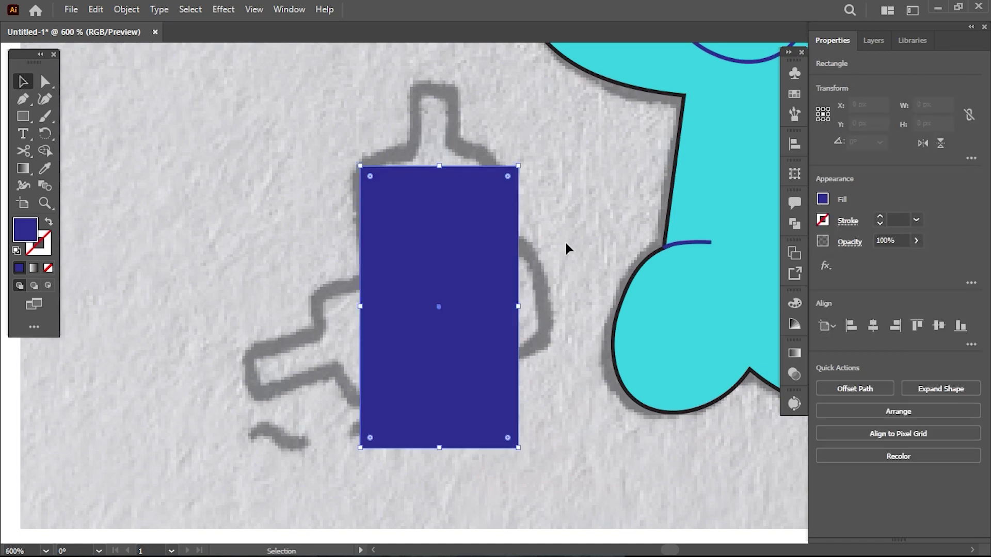
Remove the rectangle's fill and give it a black 1 pt stroke
left_click(822, 199)
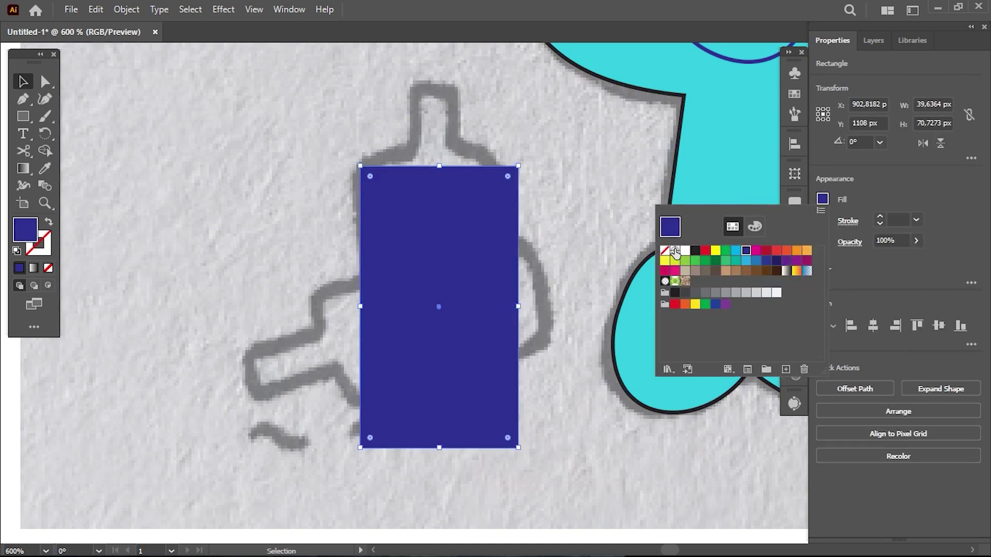
left_click(665, 251)
left_click(824, 220)
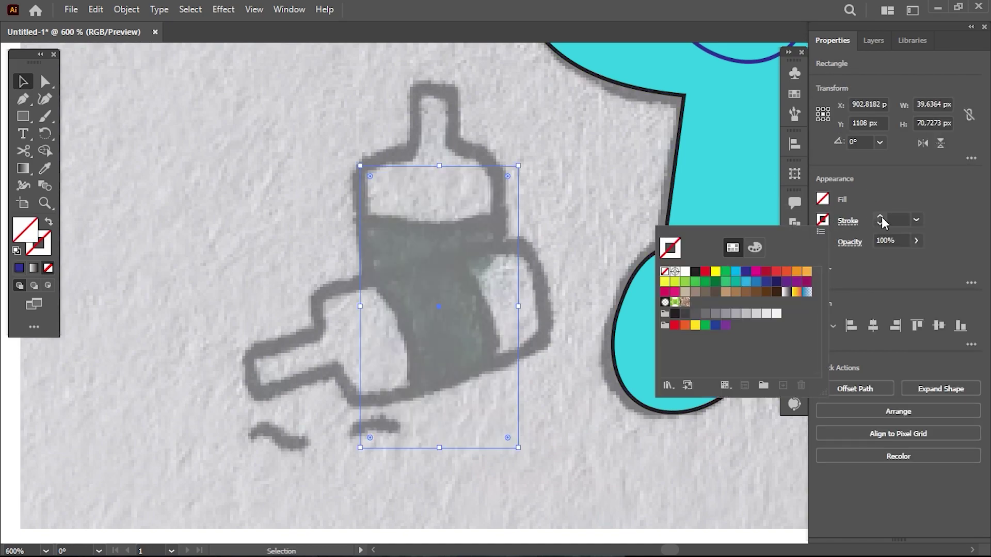
left_click(914, 221)
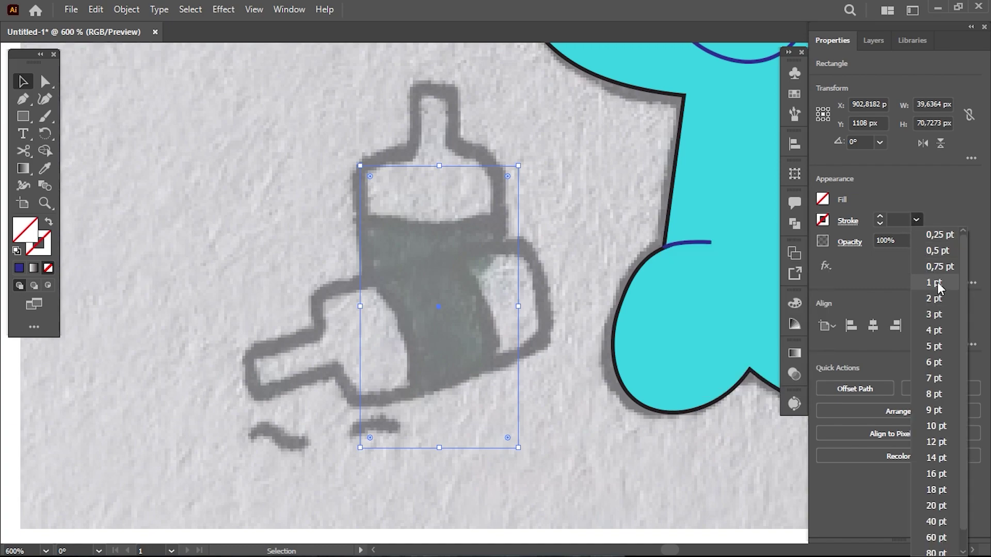
left_click(937, 292)
left_click(913, 219)
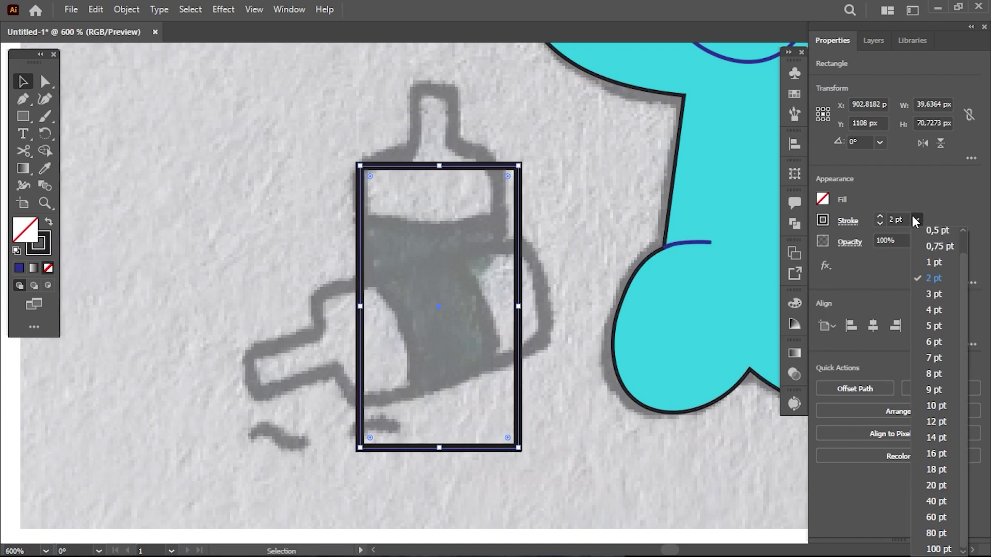
left_click(935, 262)
Resize the rectangle to about 36 by 55 px over the sketched bottle's body and round its two upper corners
left_click(497, 218)
mouse_move(518, 236)
left_mouse_down()
mouse_move(509, 227)
mouse_move(522, 166)
left_mouse_up()
left_click_drag(524, 234, 503, 232)
mouse_move(430, 376)
left_mouse_down()
mouse_move(436, 316)
mouse_move(436, 362)
left_mouse_up()
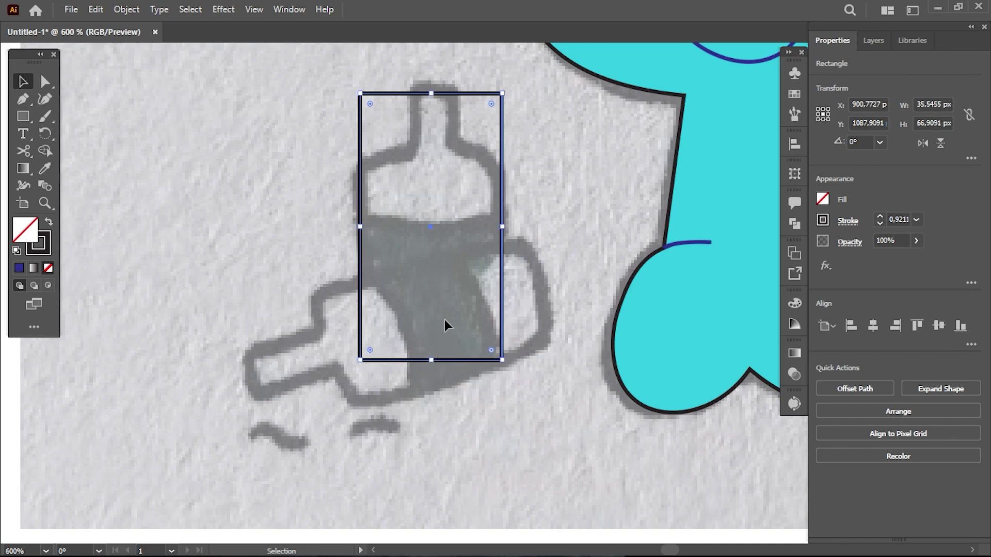
mouse_move(433, 94)
left_mouse_down()
mouse_move(436, 163)
mouse_move(440, 146)
left_mouse_up()
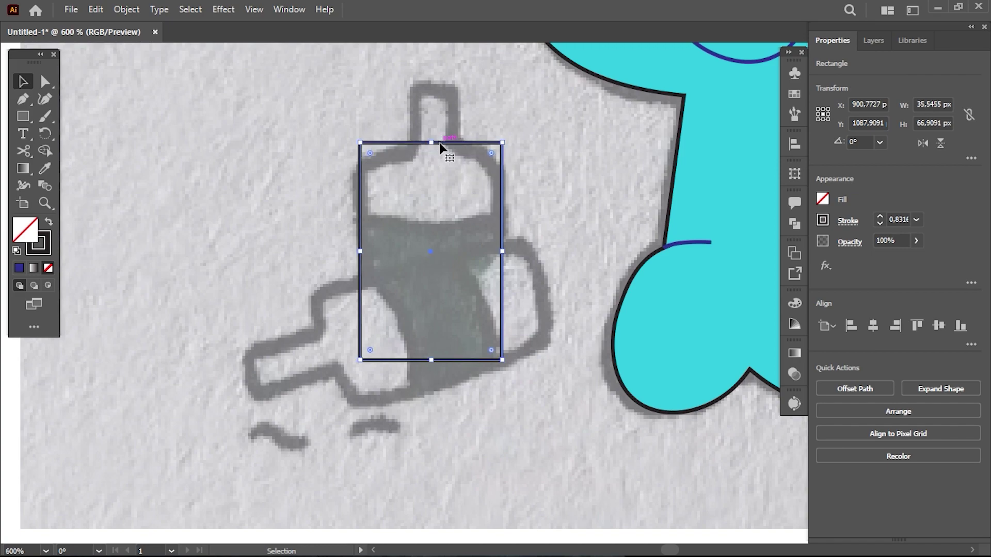
left_click(591, 157)
left_click(491, 145)
left_click_drag(373, 155, 391, 175)
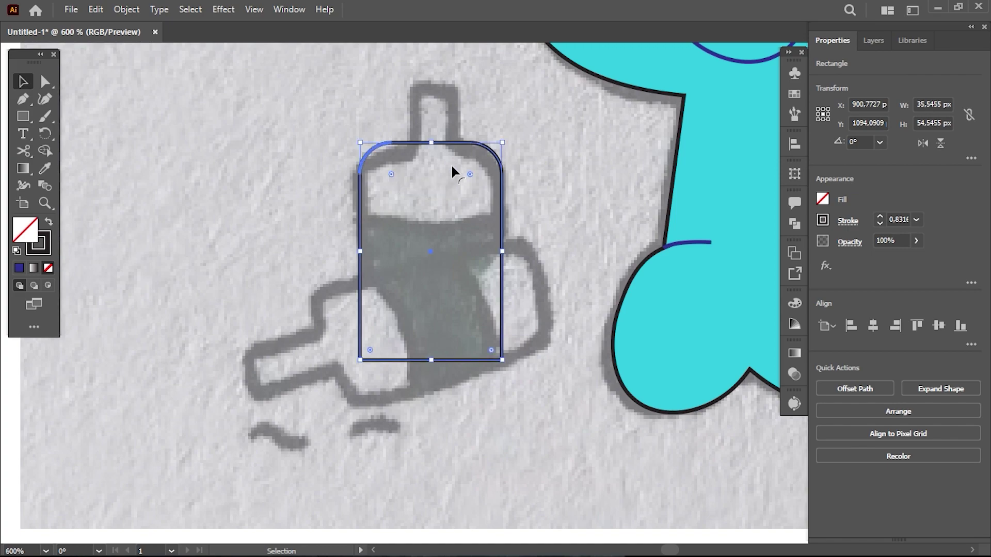
Draw a rectangle about 11 by 29 px over the bottle's neck, overlapping the top of the body
key("m")
left_click_drag(412, 83, 457, 200)
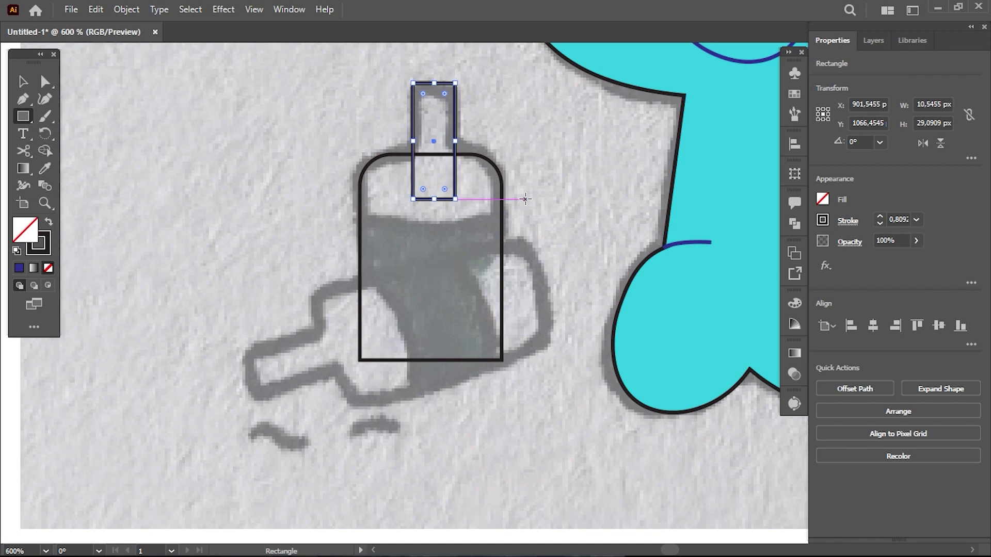
key("v")
left_click(555, 178)
key("ctrl+plus")
key("ctrl+plus")
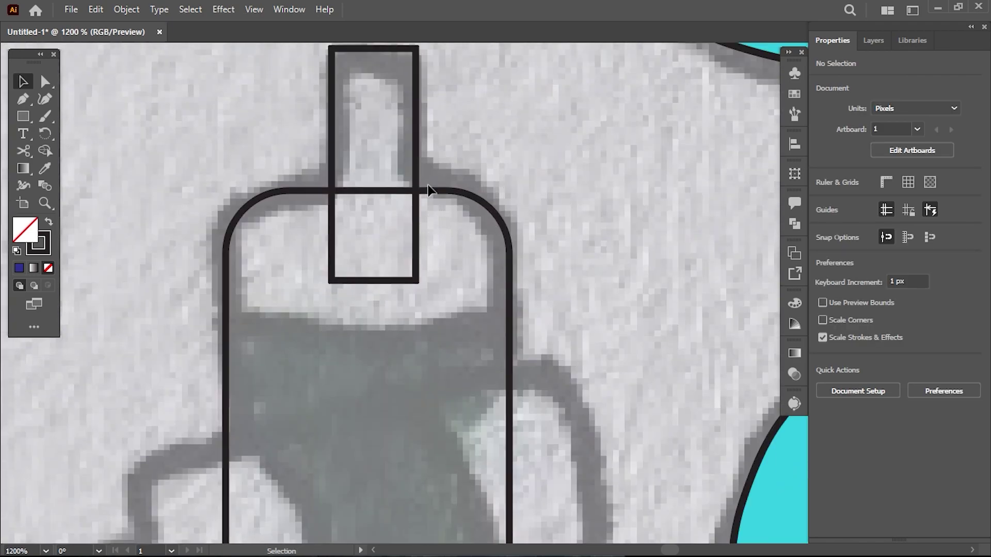
Shorten the neck rectangle to about 17 px high so it ends on the body's top edge, and slightly round its upper corners
scroll(413, 227, "up", 2)
left_click(370, 370)
left_click_drag(373, 367, 373, 277)
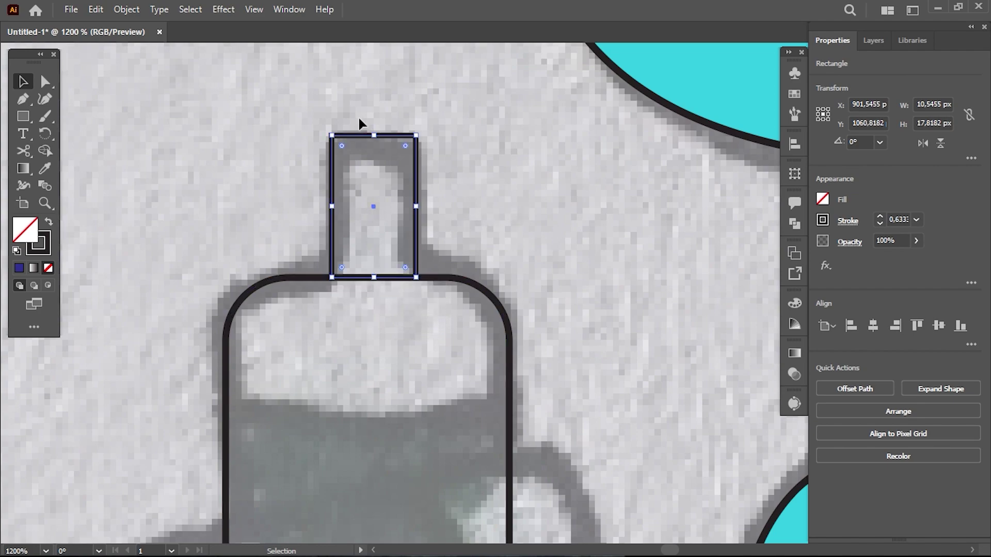
left_click_drag(378, 137, 375, 143)
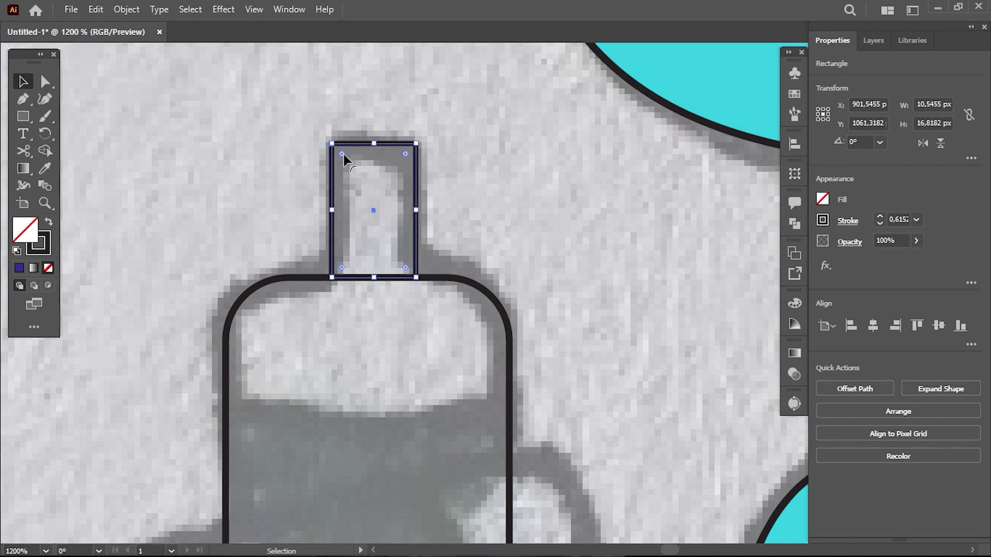
mouse_move(405, 155)
left_mouse_down()
mouse_move(379, 184)
mouse_move(398, 156)
left_mouse_up()
left_click(165, 122)
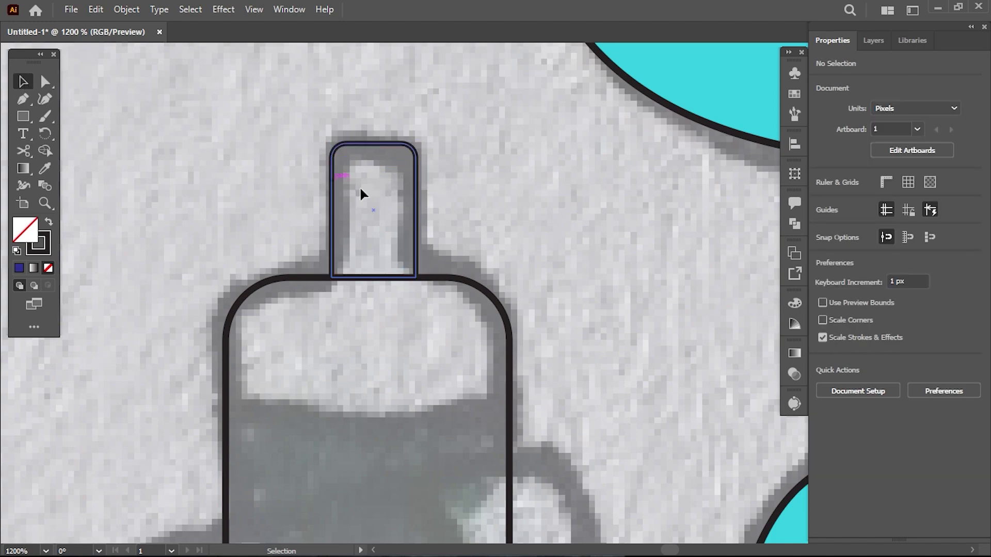
Round the body's two lower corners and lengthen the body downward to about 66 px high
scroll(557, 235, "down", 5)
left_click(436, 463)
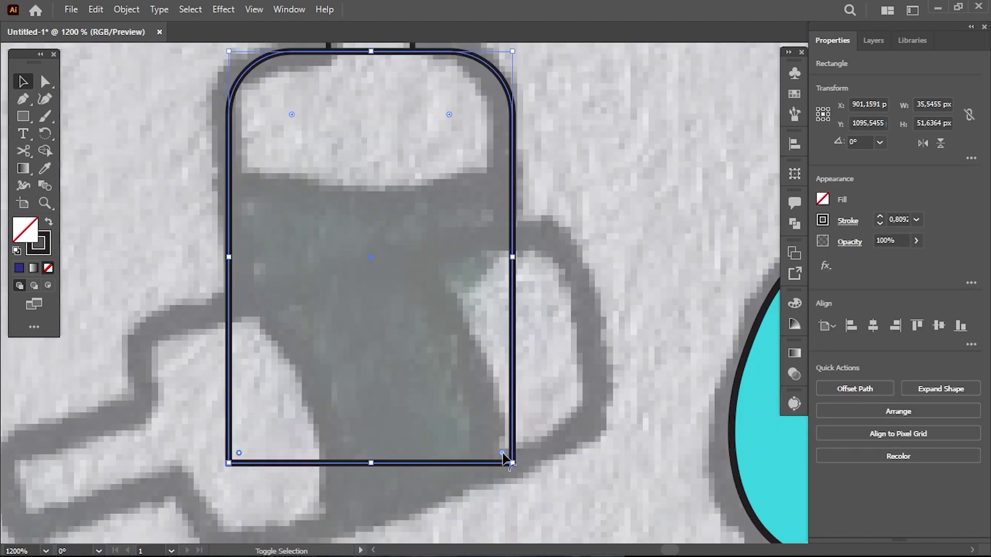
left_click_drag(502, 453, 458, 432)
left_click(524, 383)
scroll(524, 383, "down", 2)
left_click(444, 355)
left_click_drag(444, 354, 450, 412)
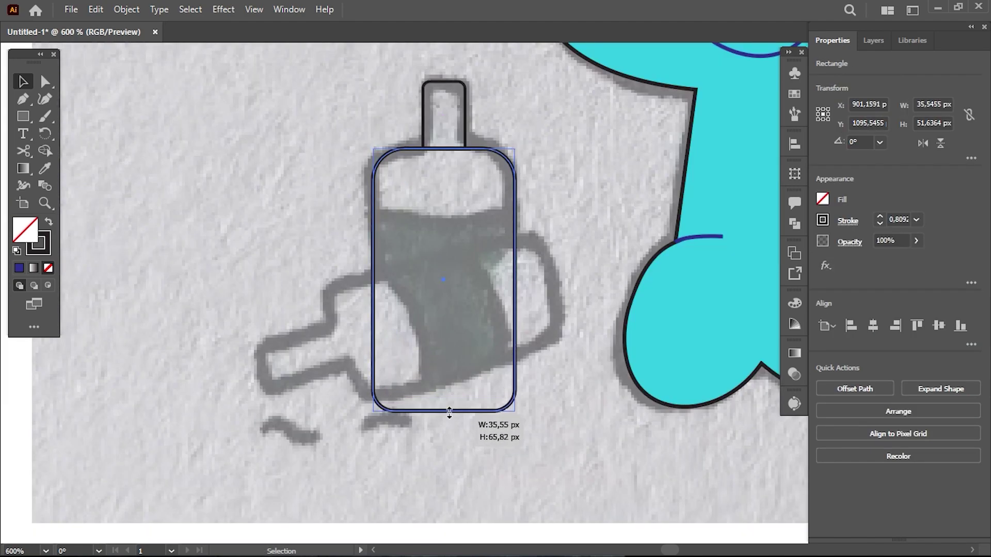
left_click_drag(449, 413, 449, 412)
left_click(581, 232)
Unite the neck and body rectangles into a single bottle outline
scroll(581, 231, "up", 1)
left_click(465, 119)
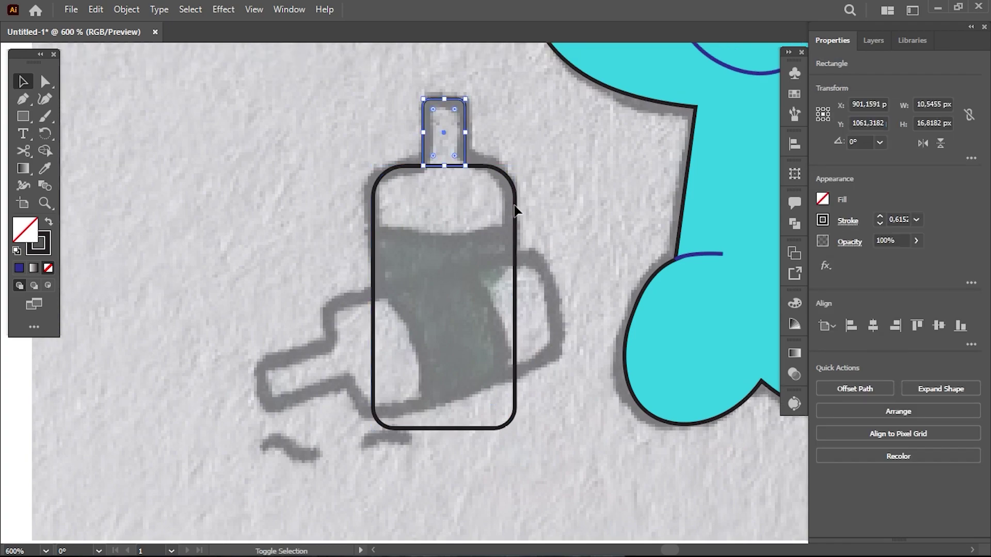
left_click(518, 239, "shift")
left_click(794, 223)
left_click(625, 236)
left_click(577, 162)
Draw a label rectangle across the bottle's body, fitted to the bottle's width at about 36 by 33 px
scroll(452, 219, "up", 1)
key("m")
mouse_move(321, 266)
left_mouse_down()
mouse_move(361, 264)
mouse_move(548, 324)
mouse_move(571, 361)
mouse_move(566, 392)
left_mouse_up()
key("v")
left_click_drag(321, 329, 349, 328)
left_click_drag(566, 329, 535, 325)
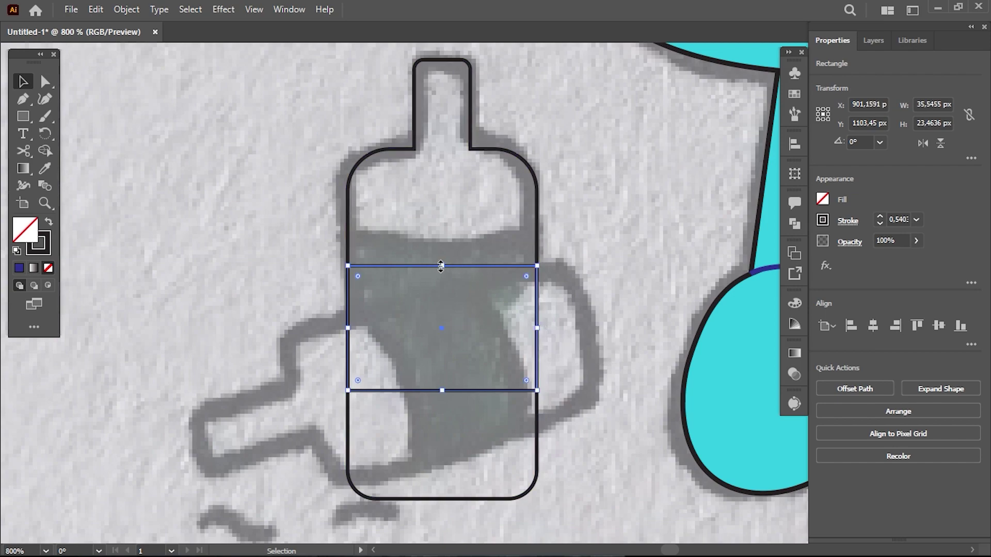
left_click_drag(447, 265, 456, 232)
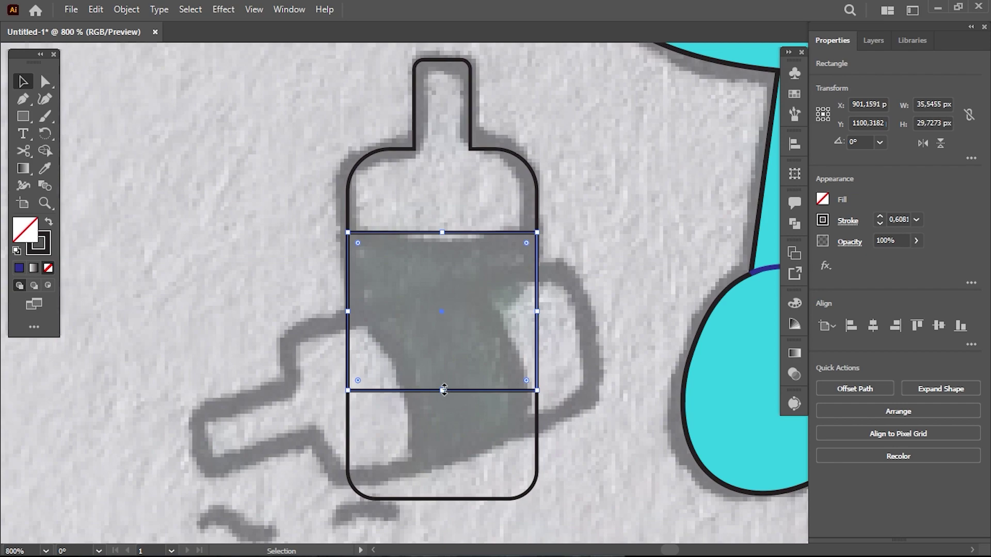
left_click_drag(444, 390, 444, 410)
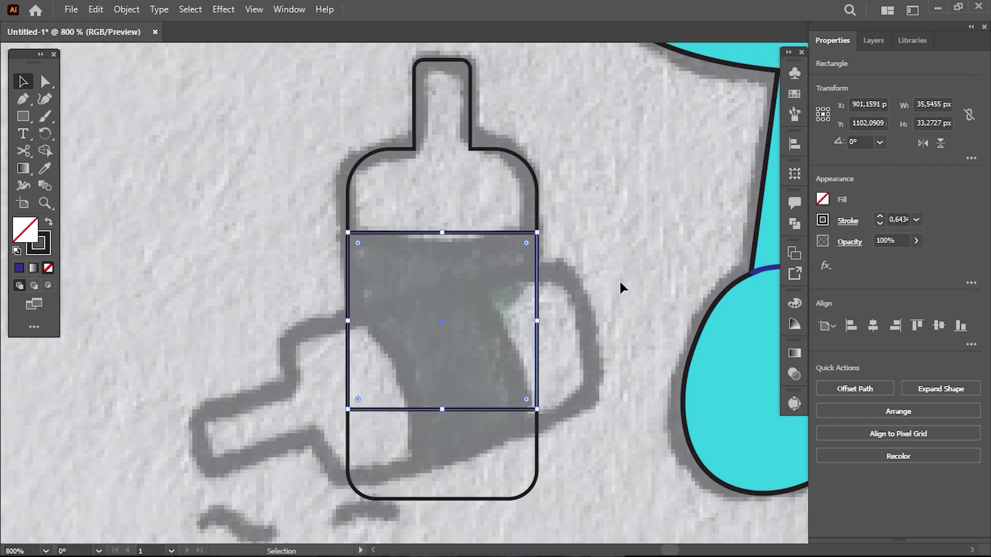
Curve the label's upper and lower edges slightly downward with the Anchor Point tool
key("shift+c")
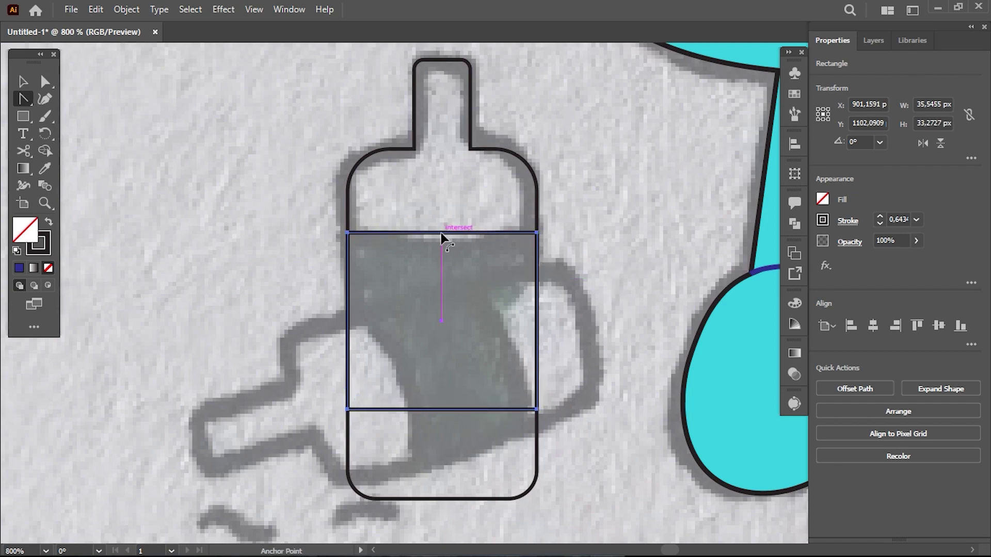
left_click_drag(441, 233, 441, 247)
left_click_drag(442, 409, 443, 426)
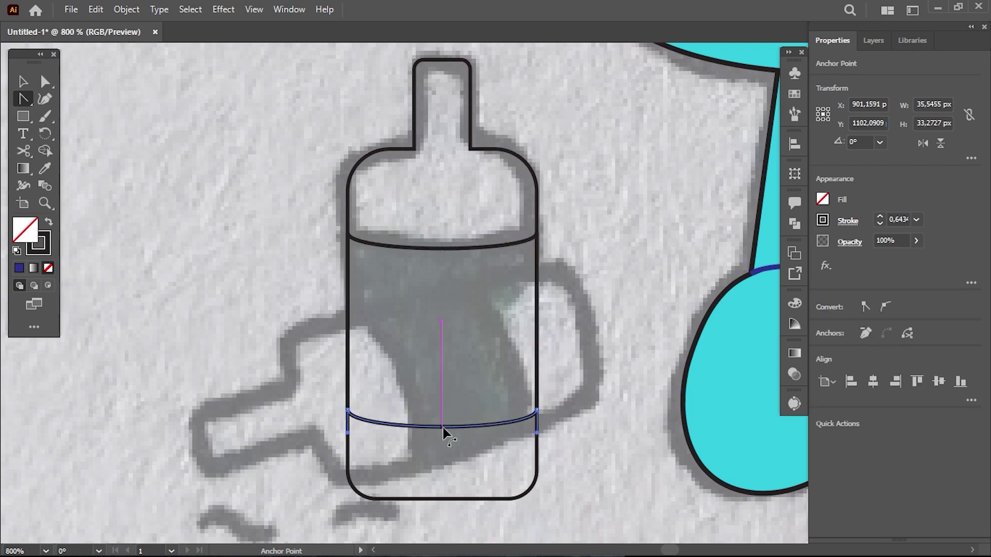
Fill the curved label shape with black
key("v")
left_click(450, 249)
left_click(823, 220)
left_click(824, 199)
left_click(824, 199)
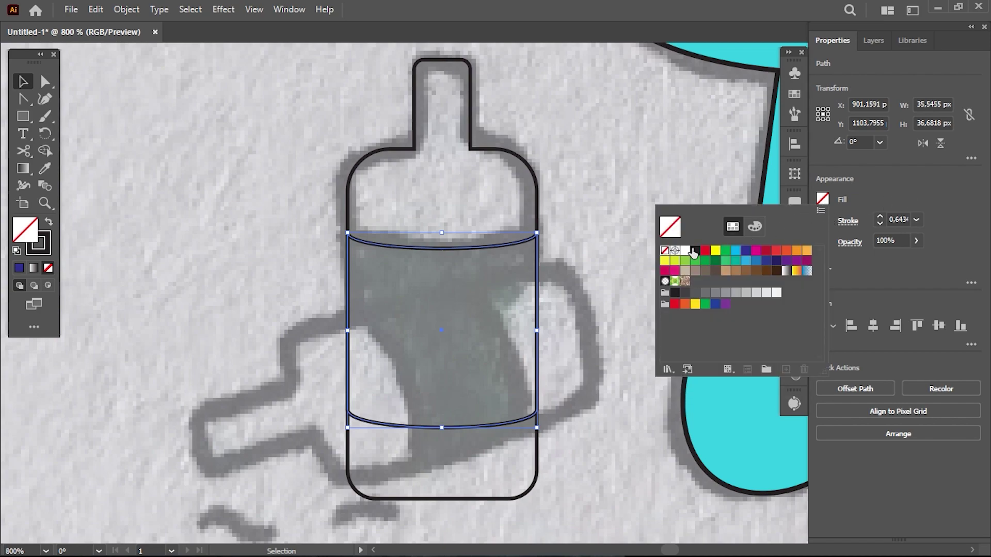
left_click(694, 250)
Fill the bottle shape with green and darken it to #005D38
left_click(536, 171)
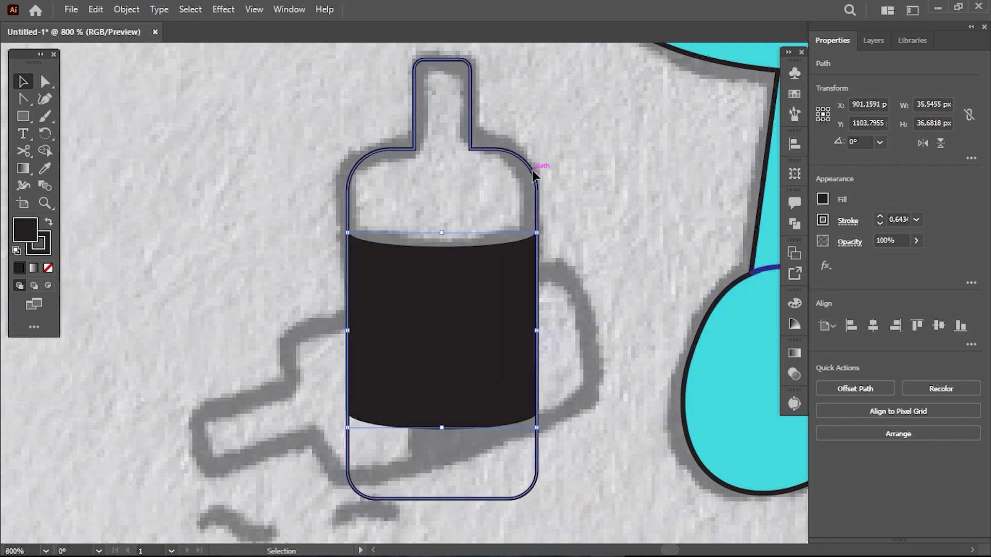
left_click(823, 200)
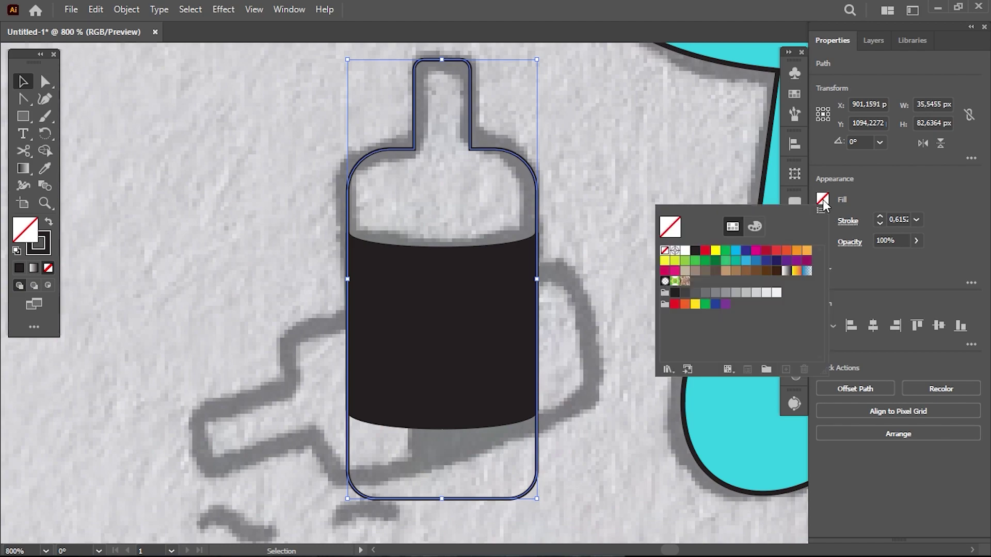
left_click(716, 262)
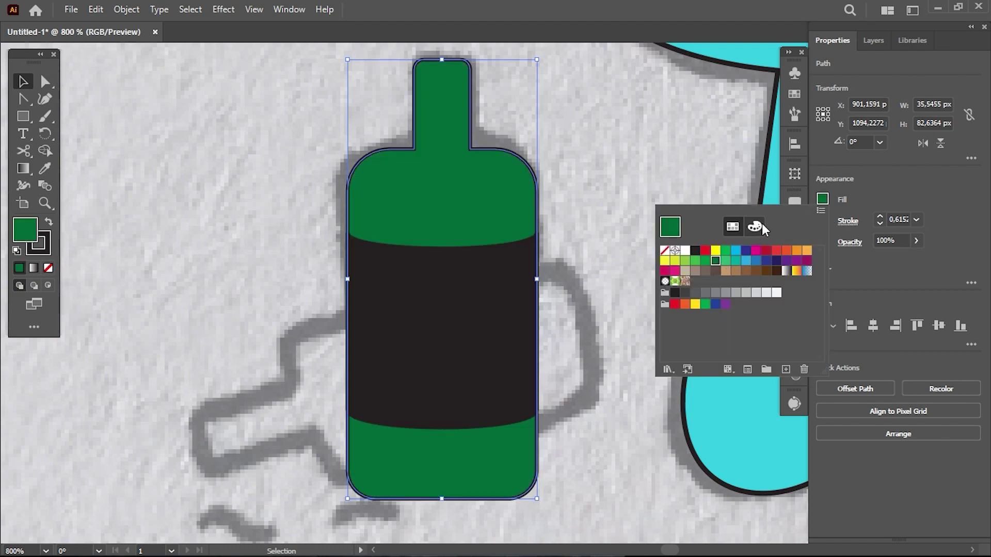
left_click(756, 225)
left_click_drag(737, 281, 732, 282)
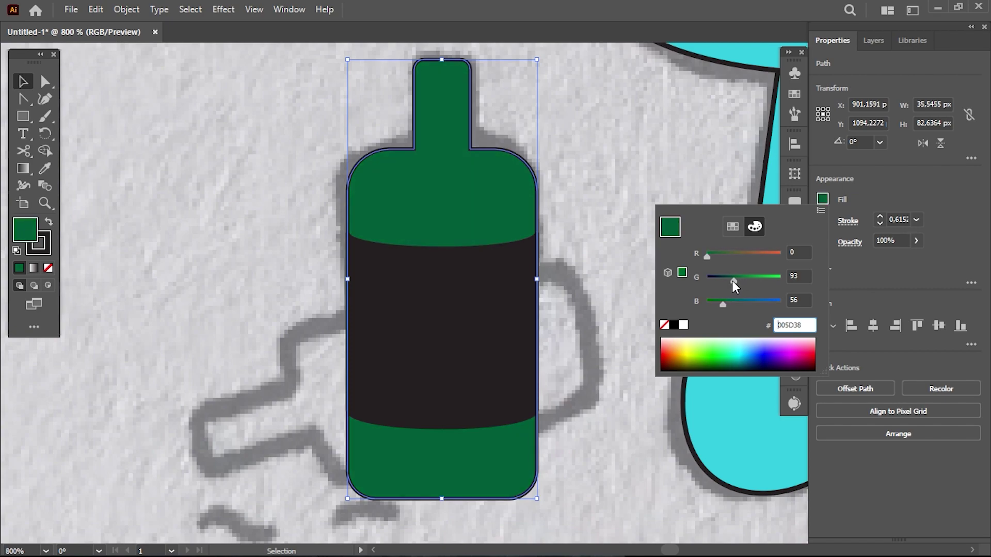
left_click(701, 158)
left_click(702, 189)
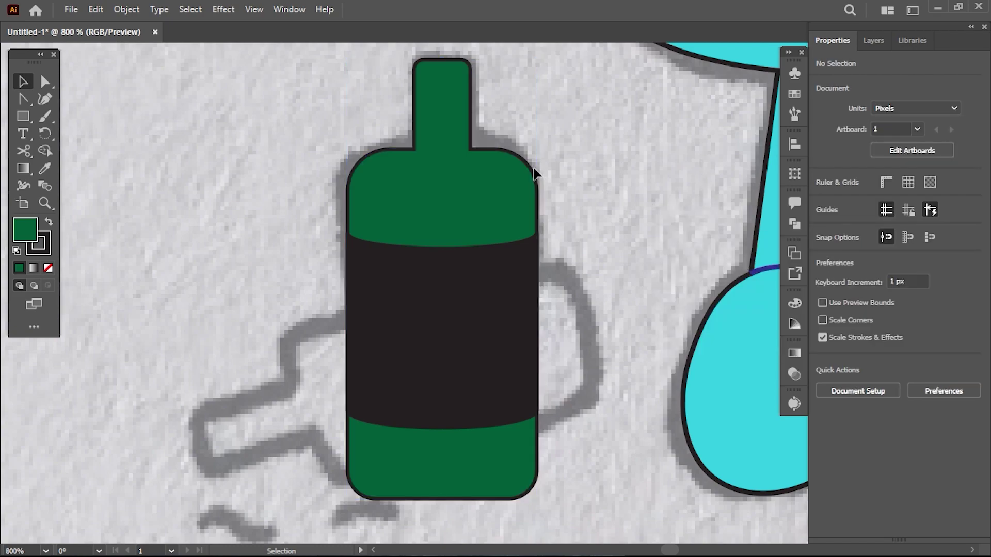
Remove the stroke from both the green bottle and the black label
left_click(532, 176)
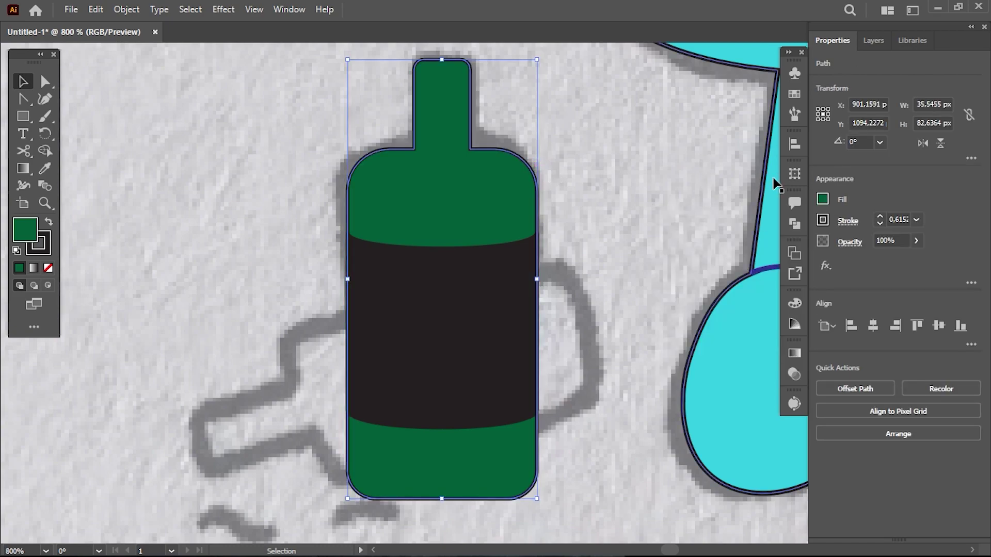
left_click(823, 221)
left_click(665, 273)
left_click(604, 189)
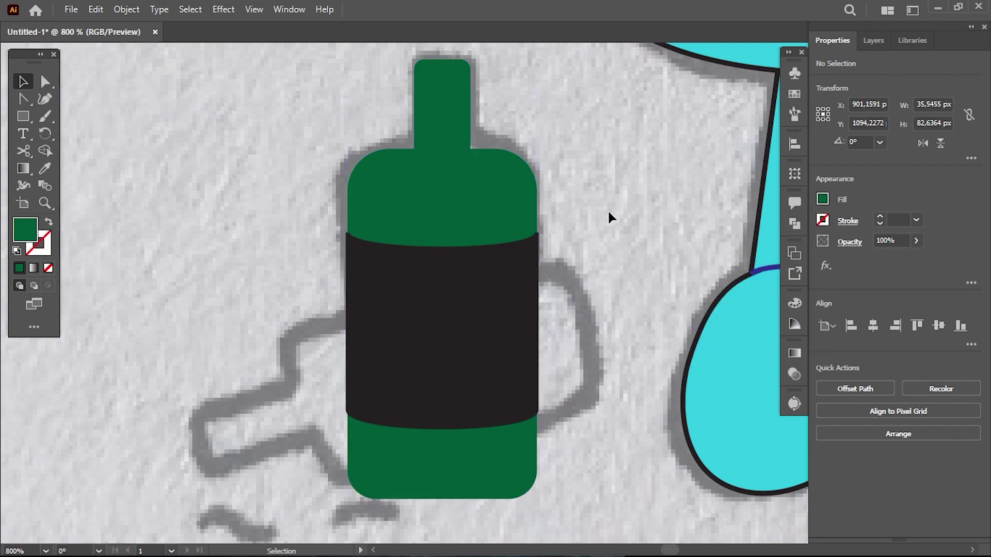
left_click(464, 293)
left_click(823, 199)
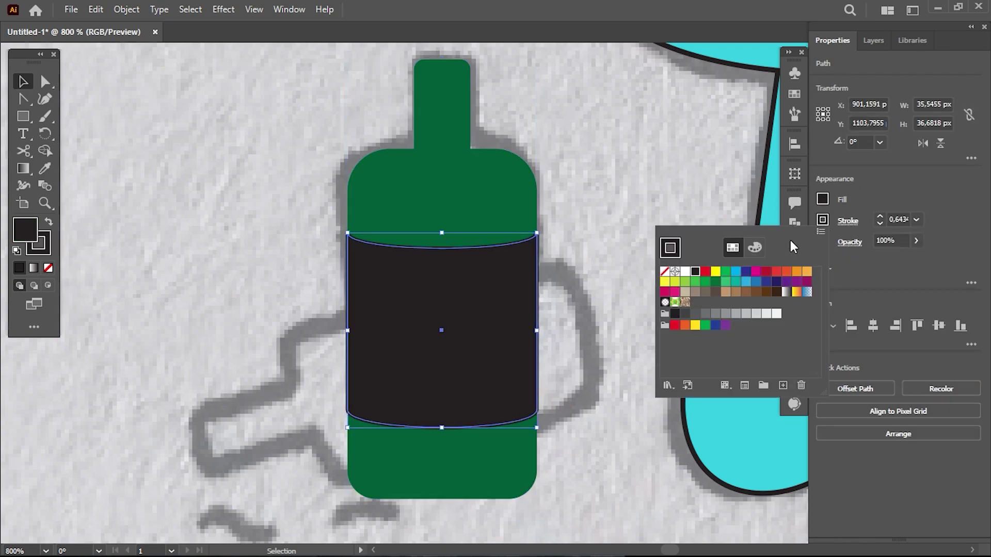
left_click(665, 272)
left_click(609, 164)
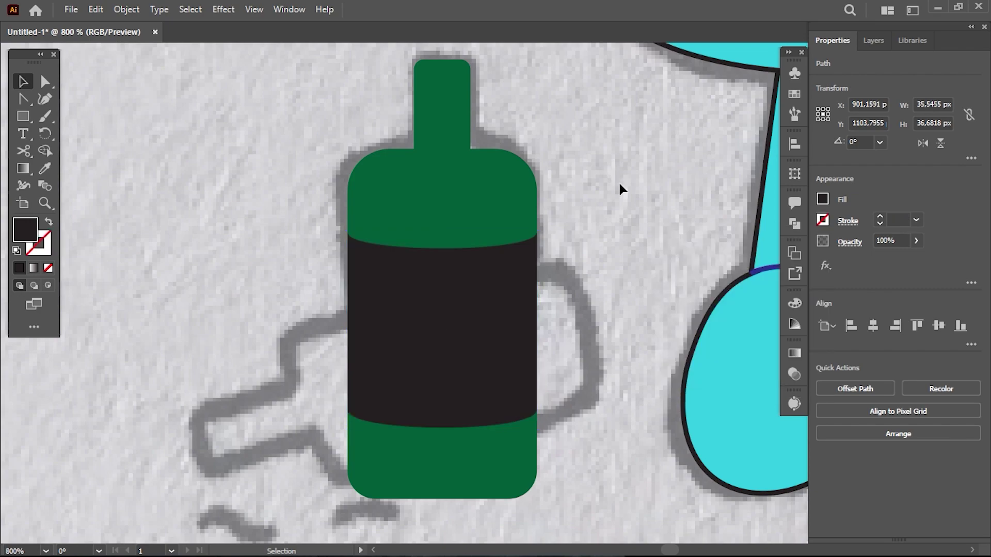
Round both inner corners where the green bottle's neck meets its shoulders into wide, smooth curves
key("a")
left_click(470, 149)
key("ctrl+plus")
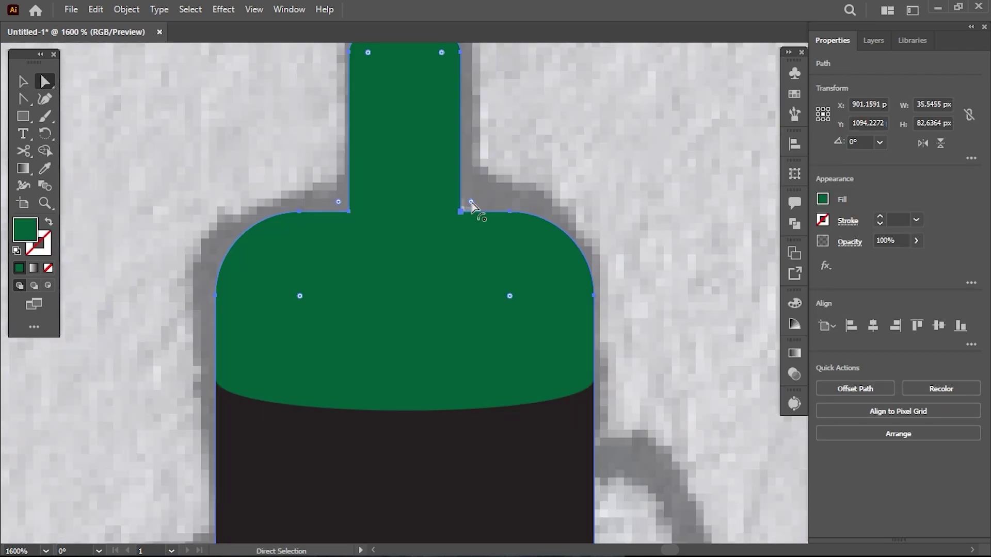
left_click(342, 205)
left_click(472, 202)
left_click_drag(469, 202, 542, 166)
scroll(420, 281, "up", 3)
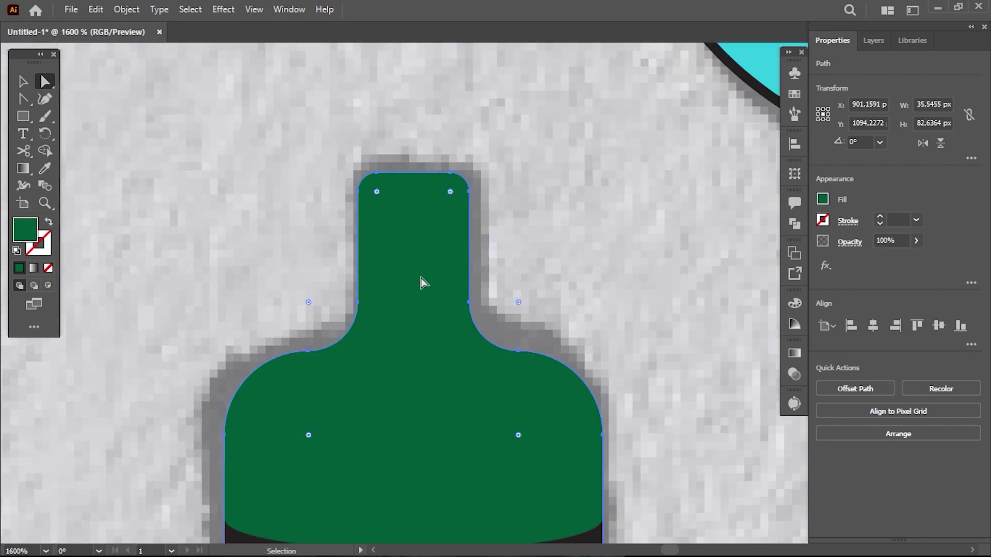
Split the top section of the bottle's neck into a separate cap shape with Scissors cuts and a straight Pen line, removing the excess
left_click(420, 281)
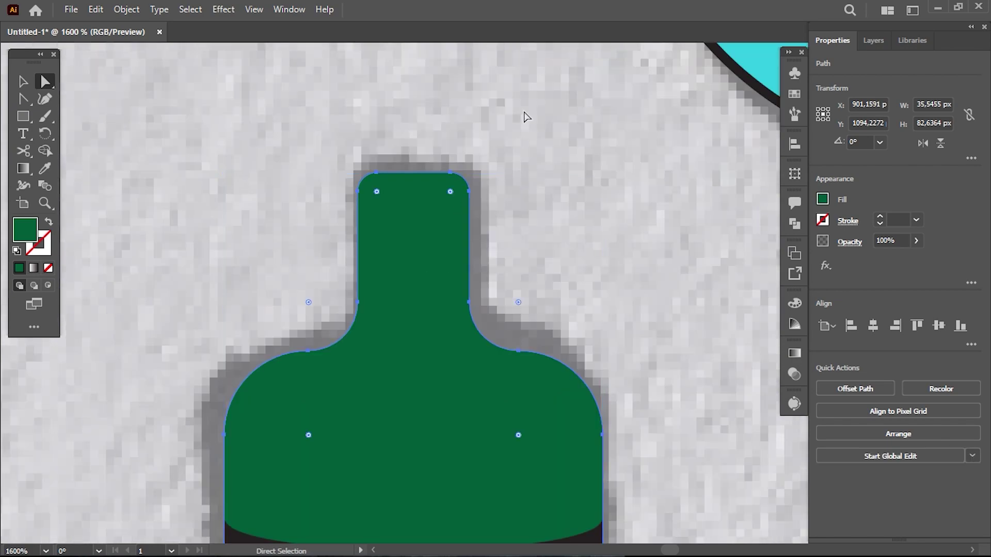
key("c")
key("ctrl+plus")
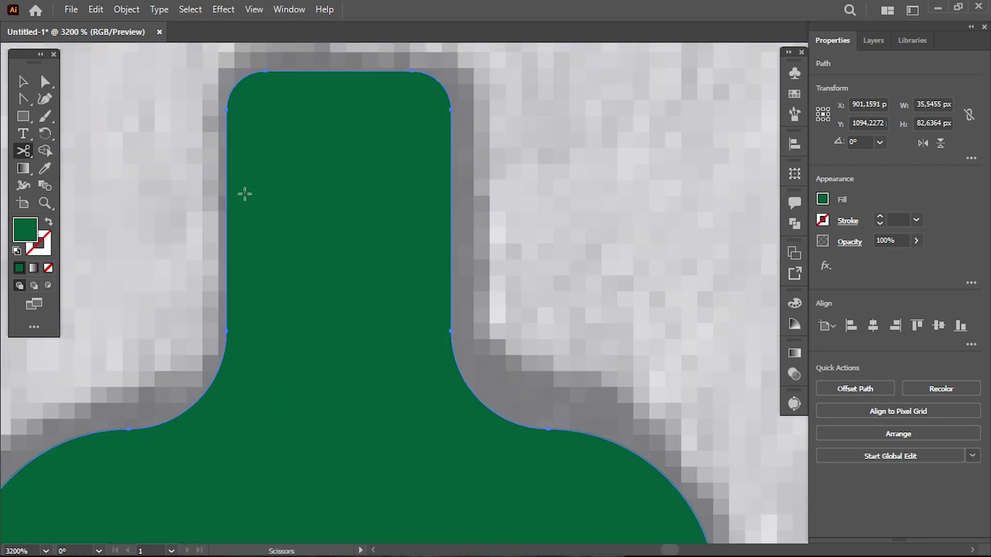
left_click(227, 169)
key("p")
left_click(228, 169)
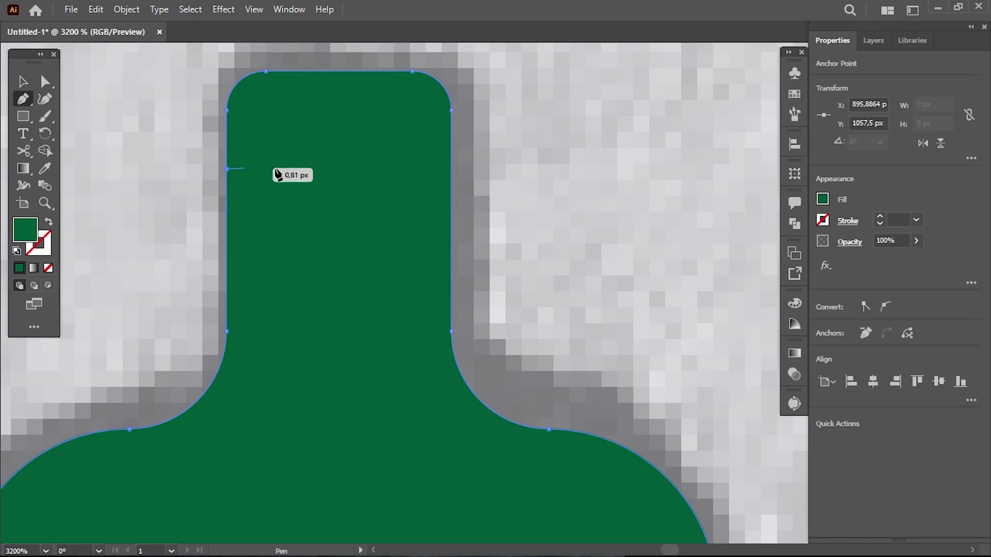
left_click(451, 169)
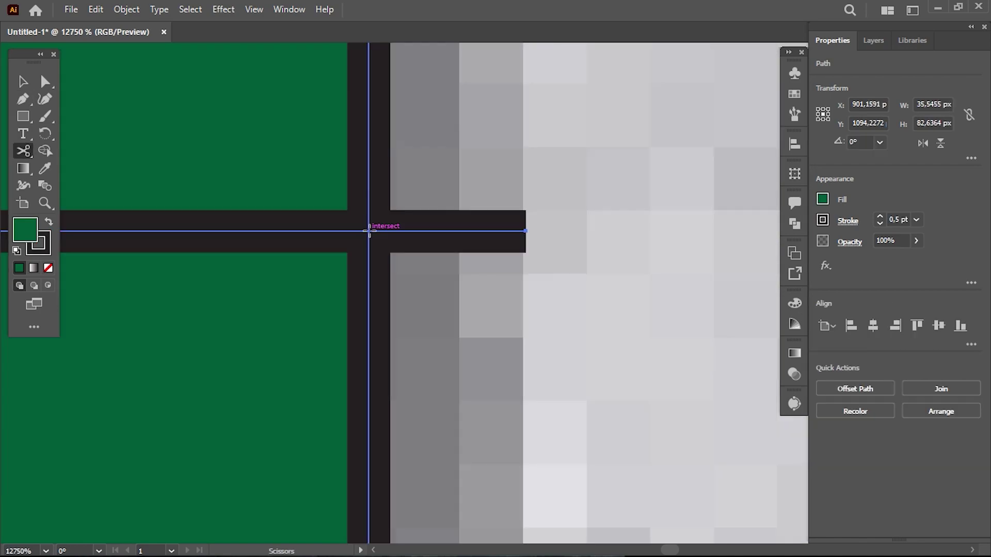
left_click(370, 231)
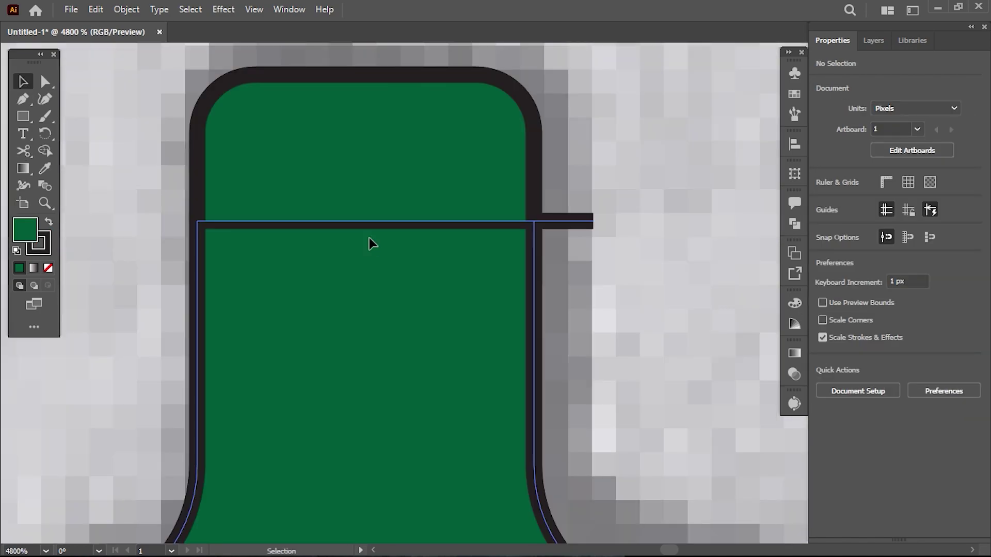
left_click_drag(369, 237, 411, 317)
key("Delete")
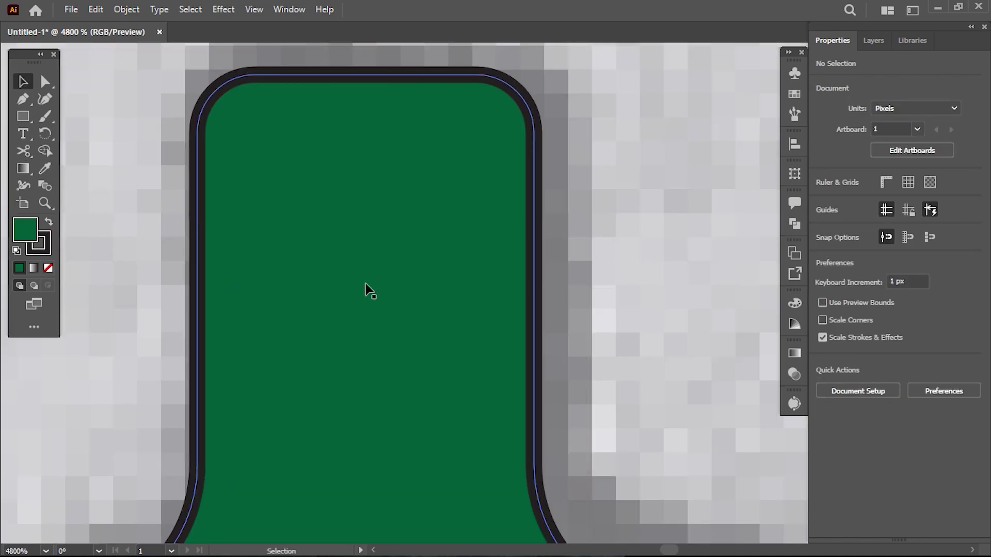
scroll(370, 290, "down", 2)
Fill the cap shape at the top of the bottle's neck with medium brown after trying other brown shades
left_click(345, 219)
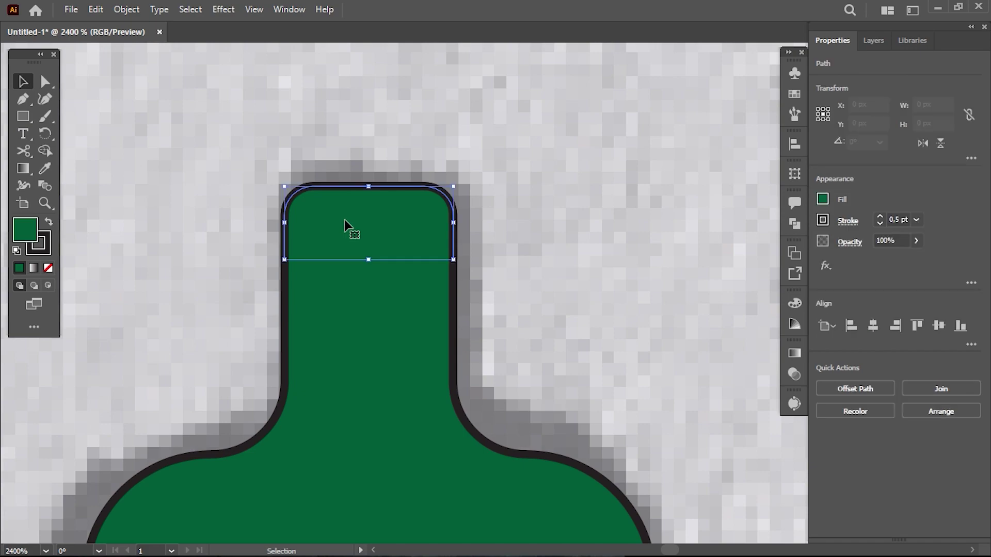
left_click(823, 200)
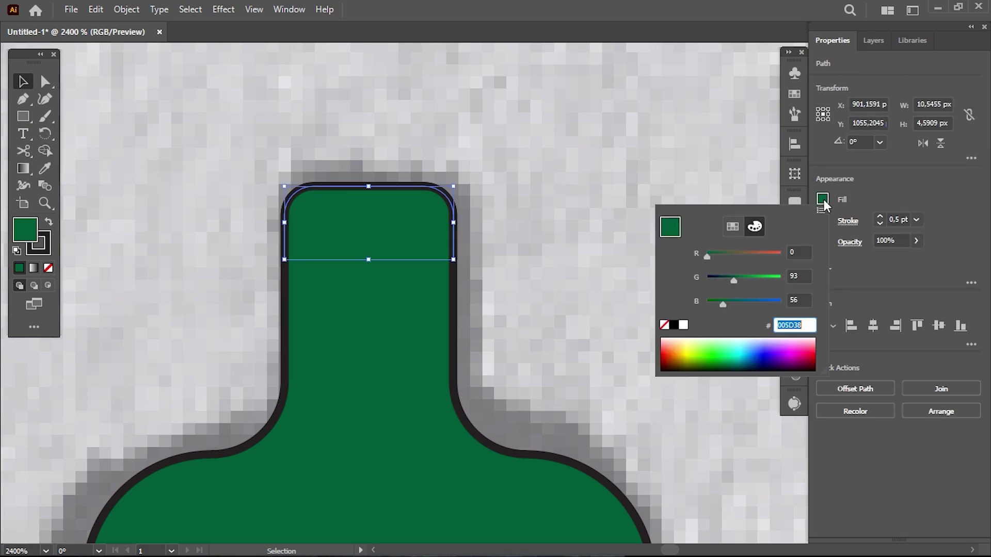
left_click(732, 227)
left_click(742, 274)
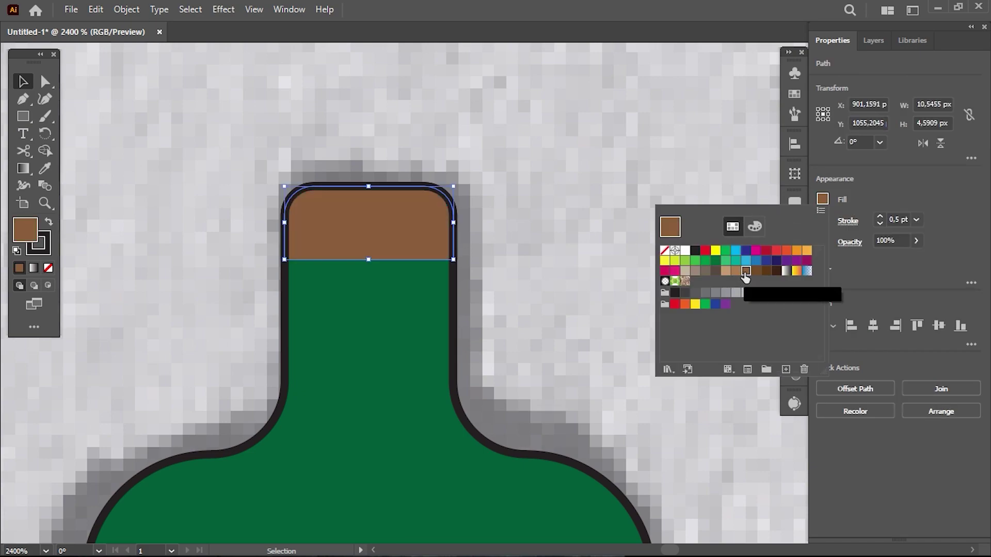
left_click(735, 273)
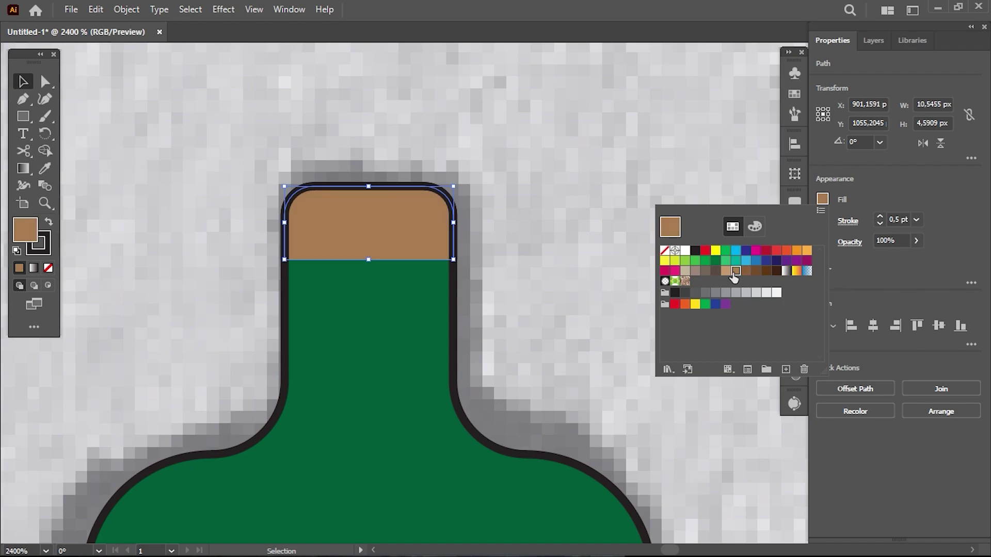
left_click(756, 272)
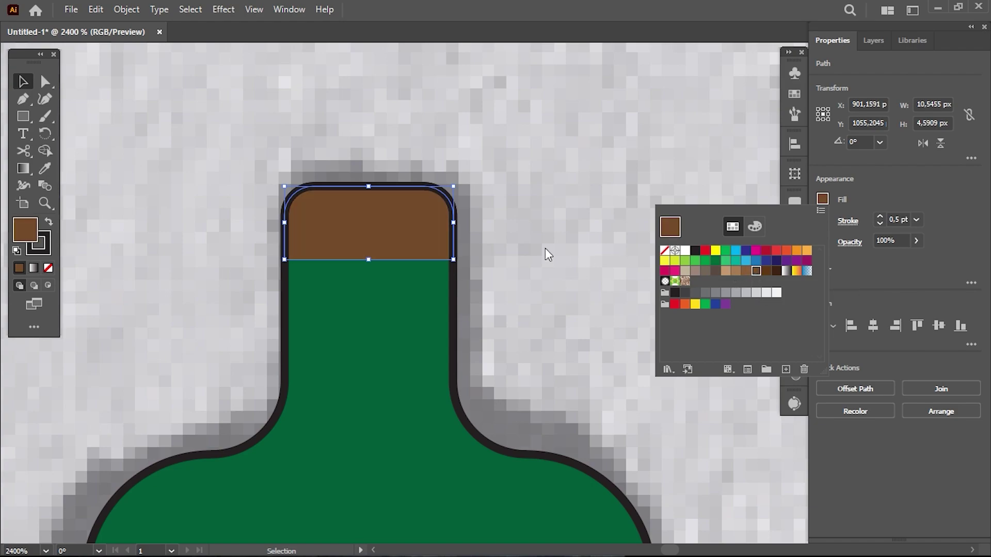
left_click(545, 249)
left_click(556, 270)
Remove the stroke from the cap, the green bottle and the black label
left_click(380, 223)
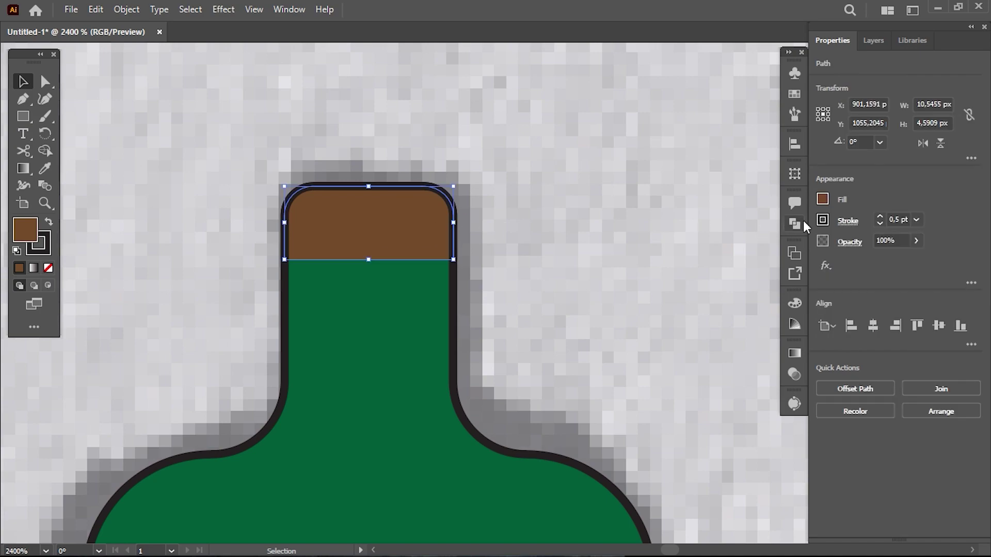
left_click(452, 316, "shift")
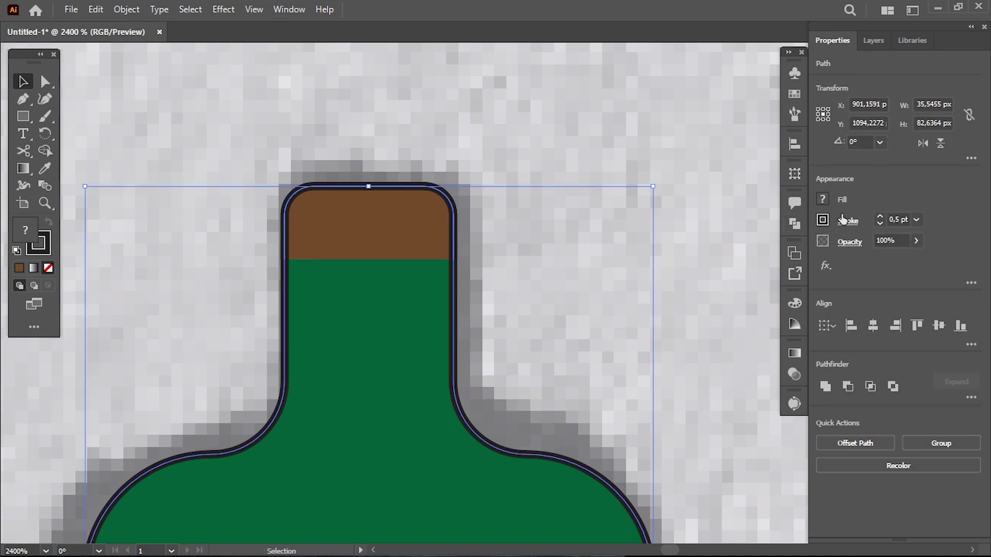
left_click(823, 220)
left_click(664, 274)
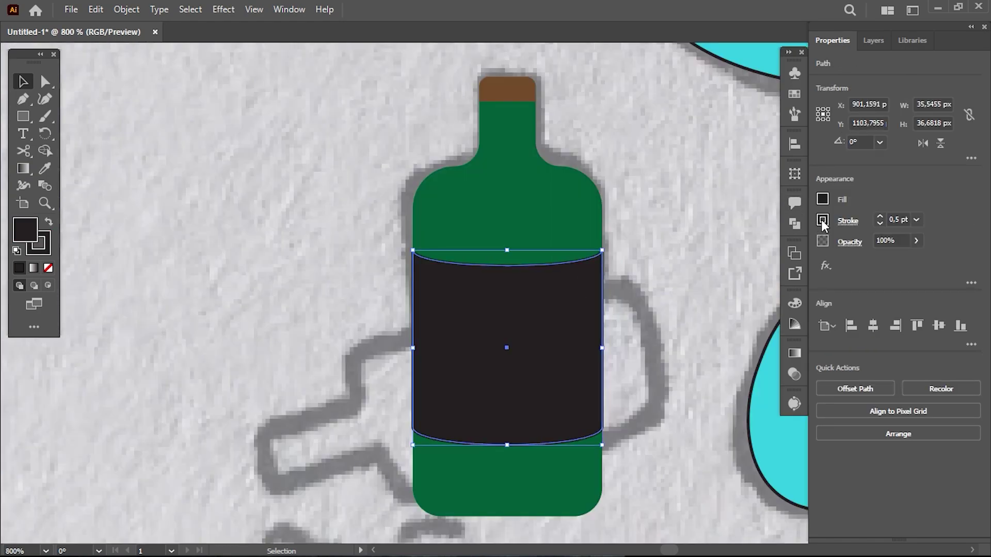
left_click(822, 220)
left_click(666, 280)
left_click(666, 175)
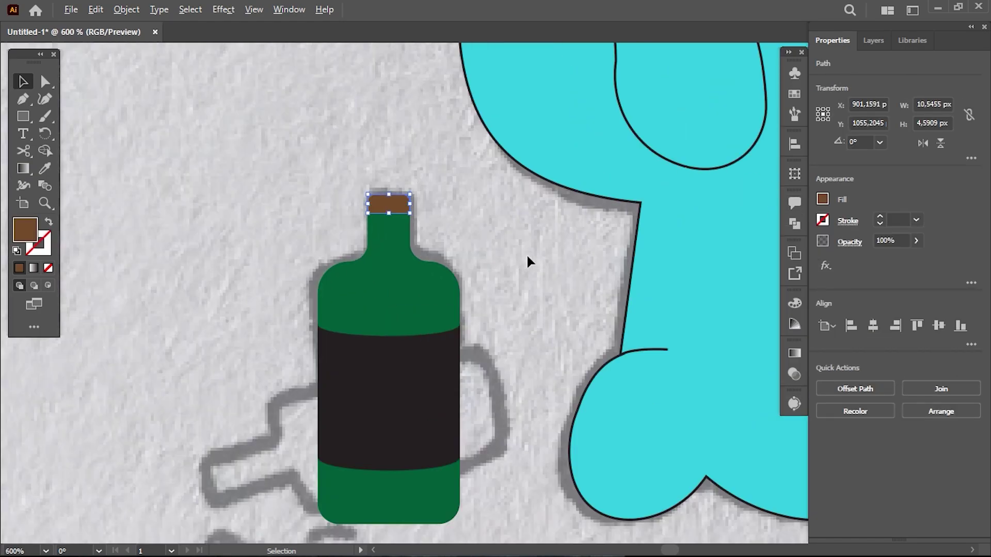
Recolour the bottle cap, trying red before settling on very dark brown
scroll(526, 253, "down", 1)
left_click(822, 199)
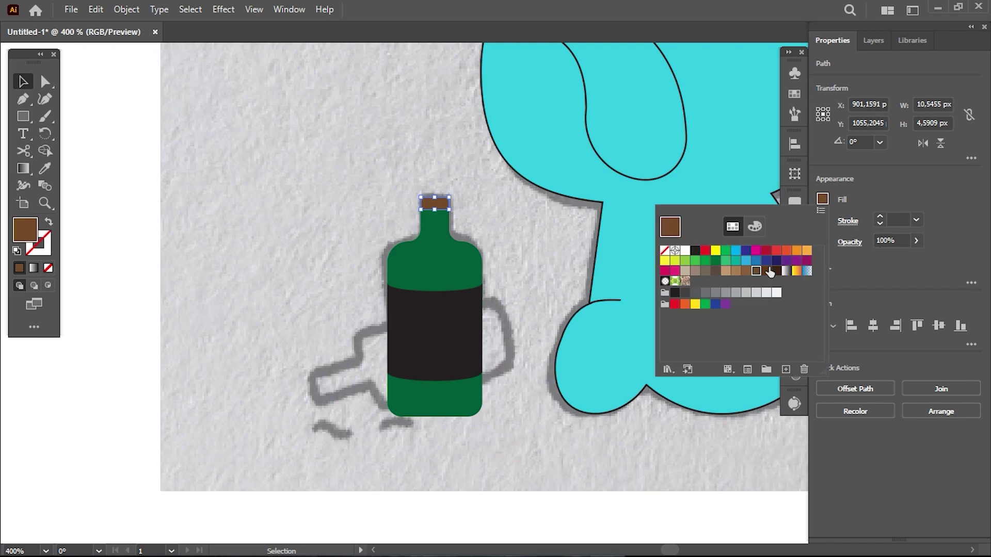
left_click(766, 251)
left_click(705, 250)
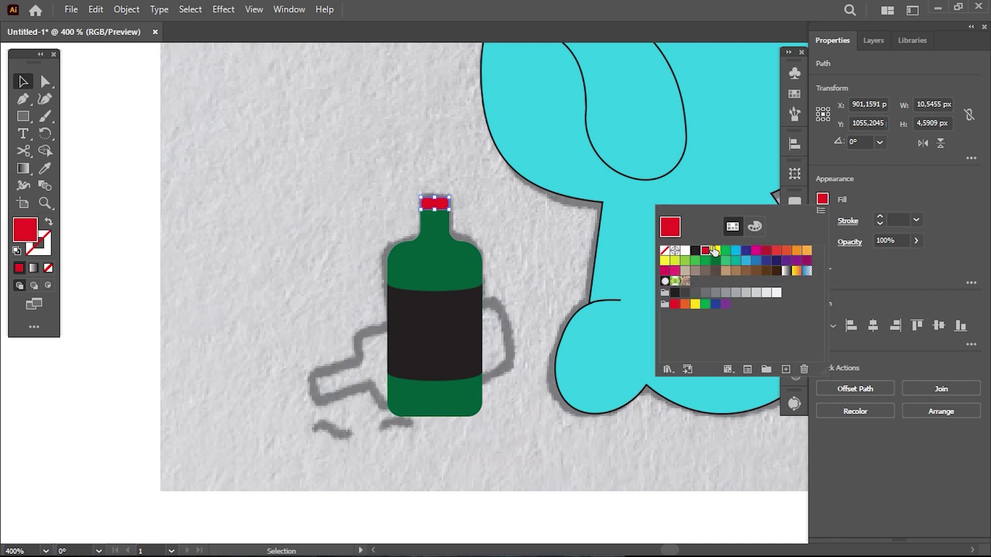
left_click(823, 200)
left_click(776, 270)
left_click(517, 230)
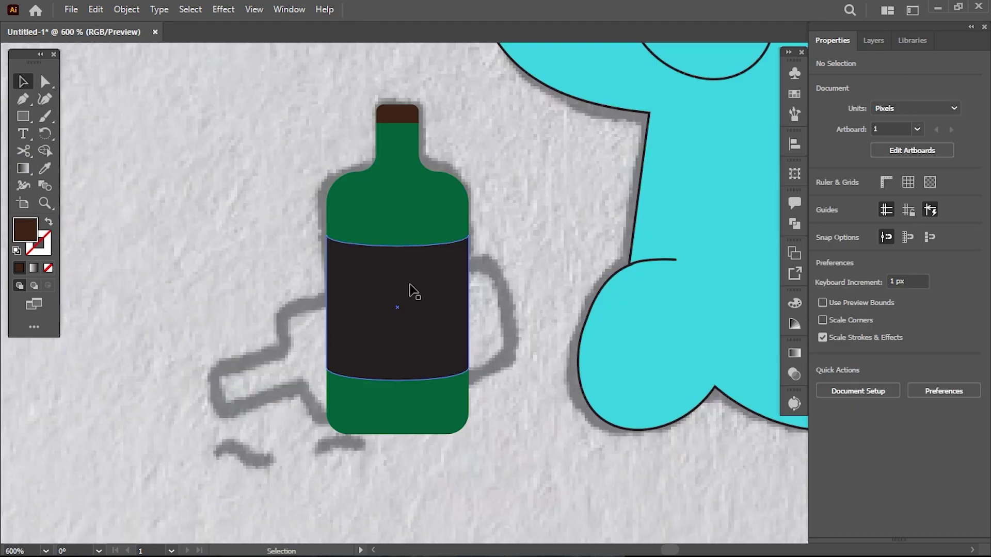
Duplicate the grouped bottle, rotate the copy about 102°, and lay it across the lower part of the standing bottle
left_click_drag(410, 288, 267, 264)
left_click_drag(293, 90, 104, 236)
left_click_drag(203, 287, 356, 433)
scroll(420, 338, "down", 2)
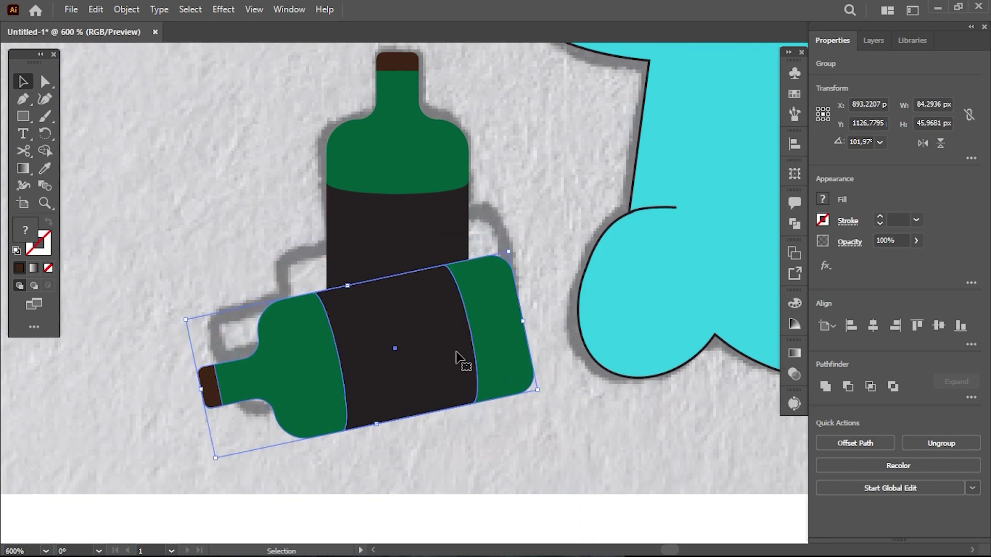
Ungroup the lying bottle and delete its dark brown cap
left_click(568, 382)
scroll(214, 367, "up", 1)
left_click(367, 303)
right_click(364, 303)
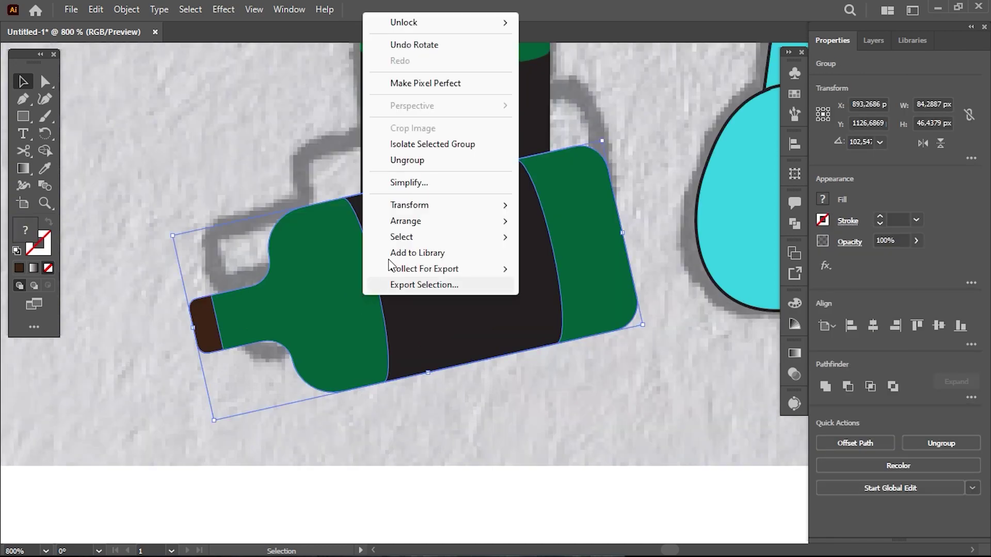
left_click(407, 160)
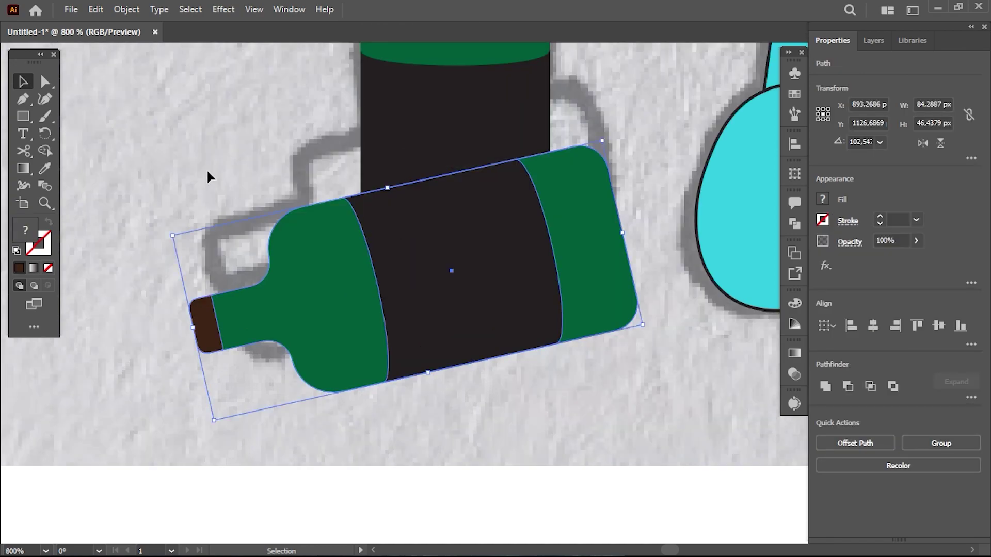
left_click(211, 177)
left_click(205, 321)
Draw a star beside the lying bottle's mouth and reduce it to three points
left_click_drag(207, 215, 328, 271)
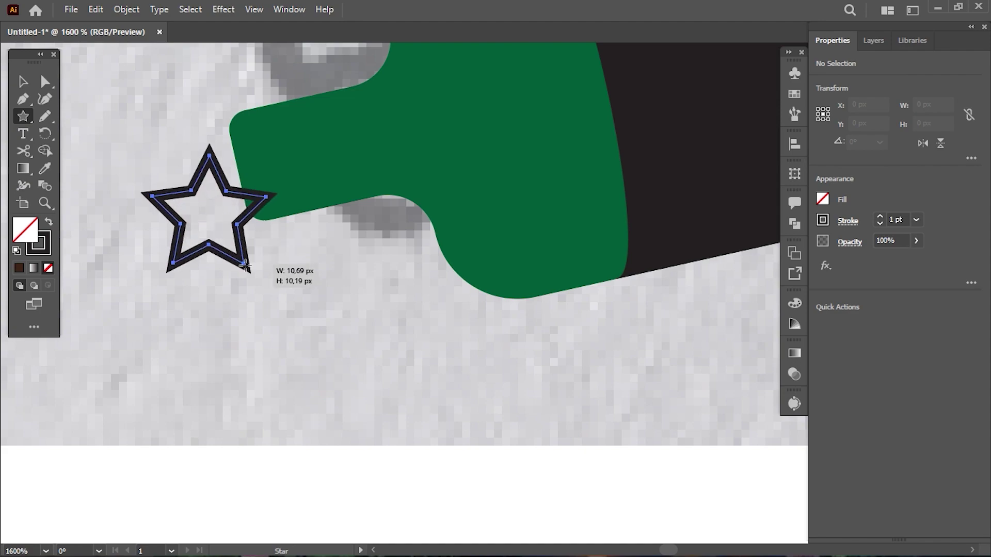
key("Down")
key("Down")
Reshape the three-pointed figure into a tall teardrop with a narrow rounded tip and a fully rounded base
key("a")
left_click_drag(208, 106, 205, 125)
left_click(131, 260)
left_click(287, 259, "shift")
left_click_drag(286, 260, 174, 157)
key("v")
left_click_drag(209, 281, 209, 363)
left_click(298, 316)
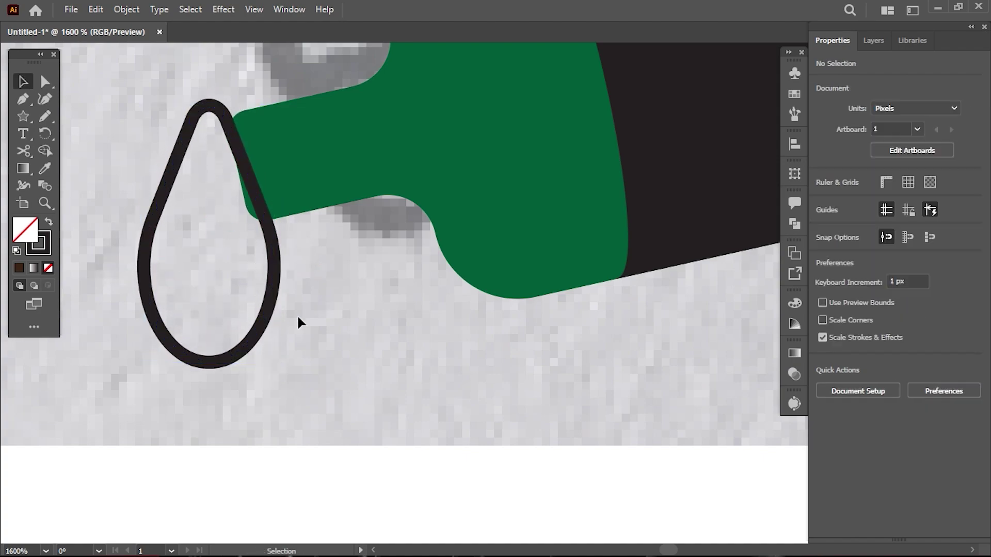
Scale the teardrop down to about 2.3 × 4.5 px and place it under the lying bottle's mouth
left_click(250, 345)
left_click_drag(275, 363, 261, 273)
left_click(203, 182)
scroll(264, 251, "up", 2)
left_click(241, 309)
left_click_drag(263, 348, 255, 249)
Remove the teardrop's stroke and fill it with medium grey
left_click(823, 200)
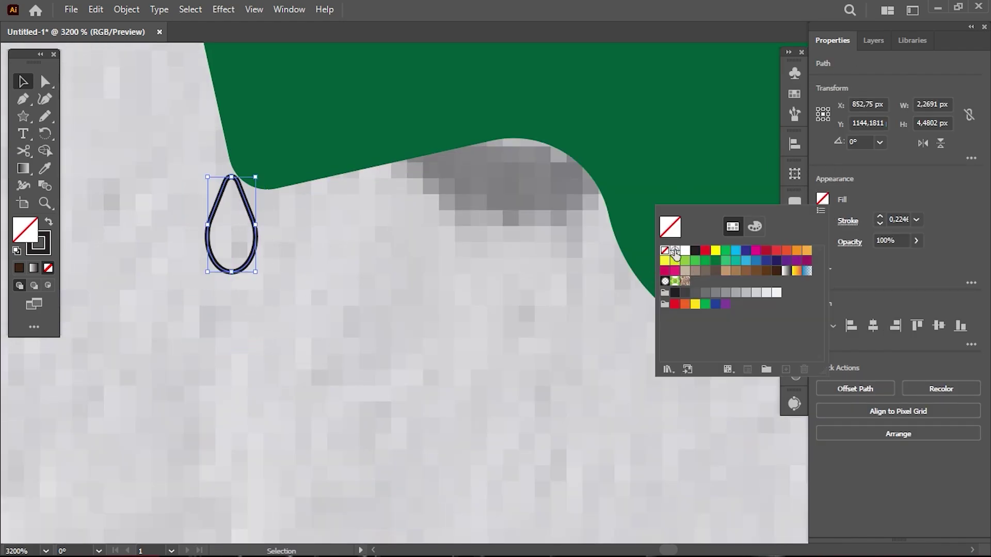
left_click(877, 194)
left_click(823, 221)
left_click(664, 271)
left_click(822, 202)
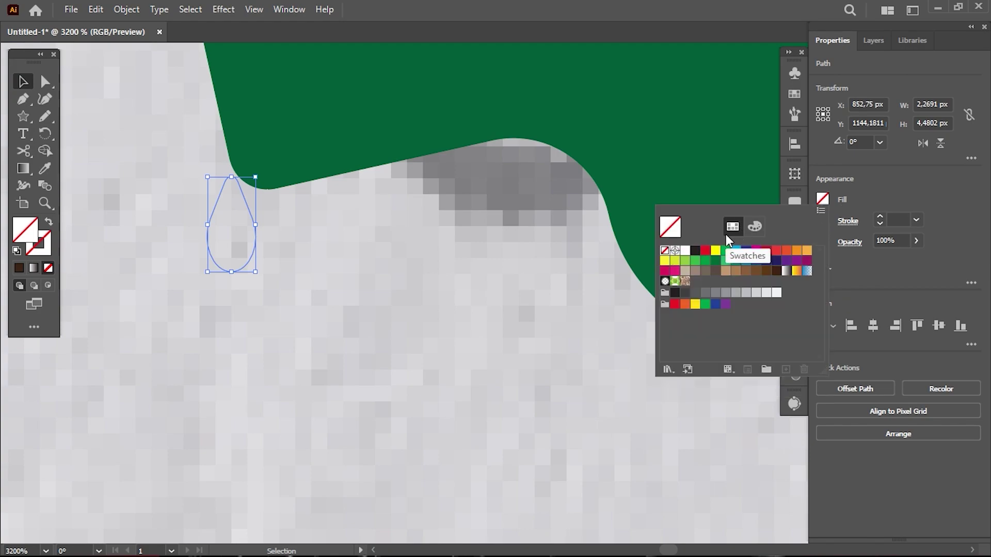
left_click(735, 292)
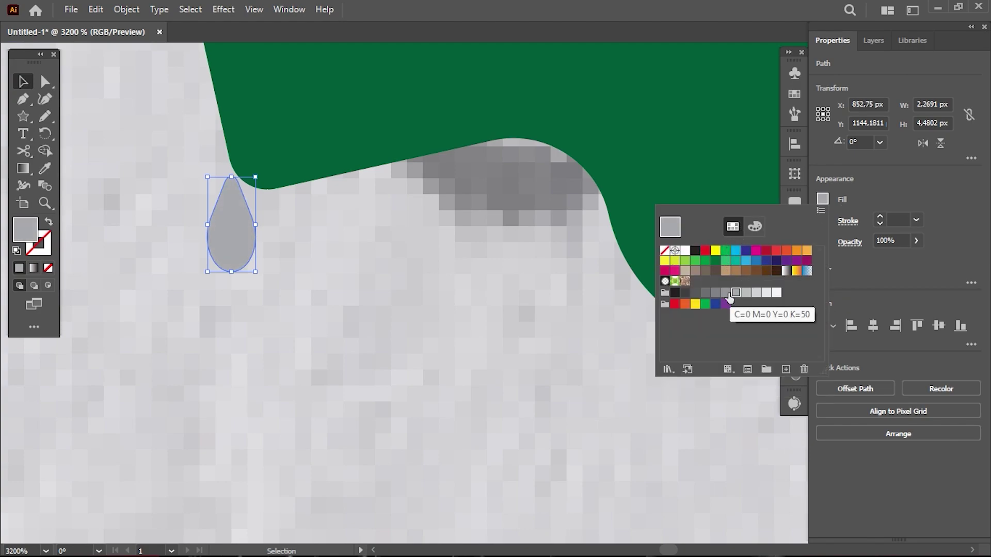
left_click(725, 293)
left_click(260, 283)
Tilt the grey teardrop and add a smaller, nearly horizontal copy beside its tip at the bottle's mouth
scroll(260, 284, "up", 3)
left_click(260, 284)
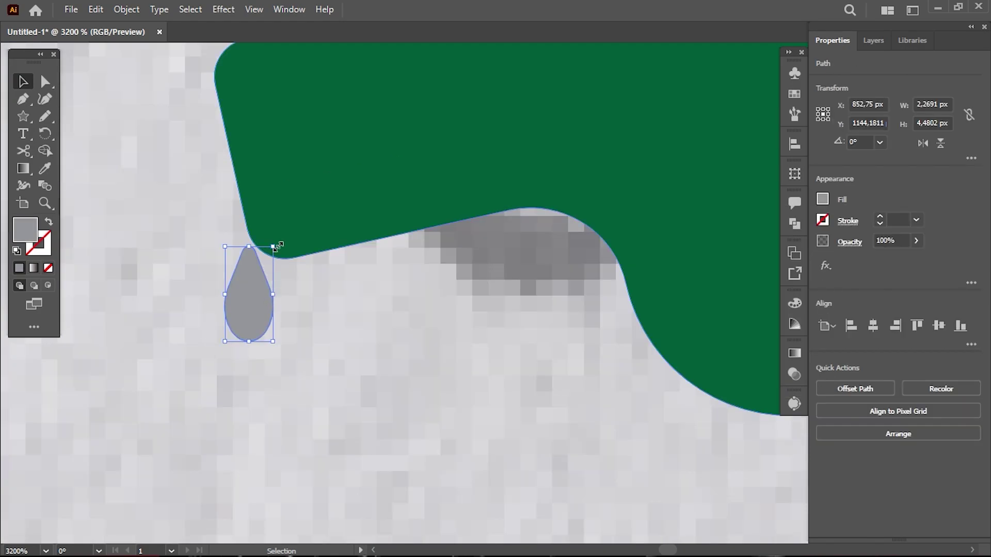
left_click_drag(277, 241, 299, 277)
left_click(299, 277)
left_click_drag(244, 293, 181, 275)
left_click(268, 302)
left_click_drag(223, 236, 261, 274)
left_click_drag(159, 331, 252, 257)
left_click(303, 282)
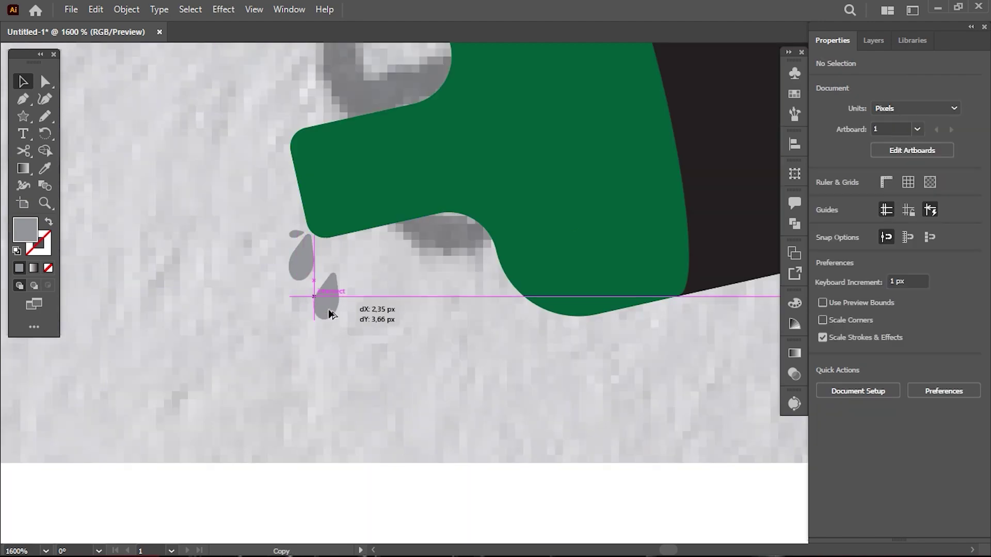
Copy the larger teardrop below the first, tilt the copy the opposite way to about 20°, and shrink it to a small droplet
left_click_drag(332, 307, 330, 319)
left_click_drag(351, 277, 333, 270)
left_click(355, 315)
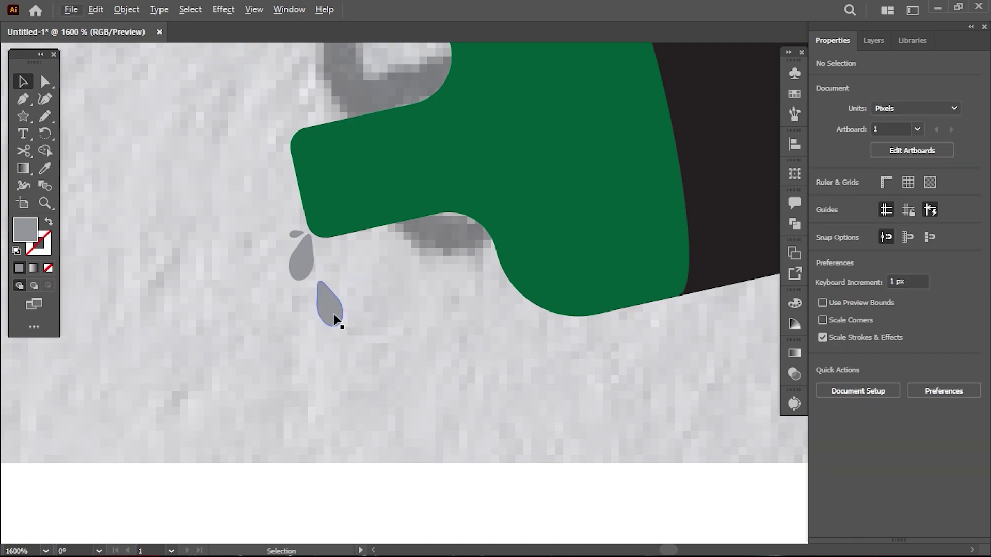
left_click(335, 320)
left_click_drag(342, 326, 330, 305)
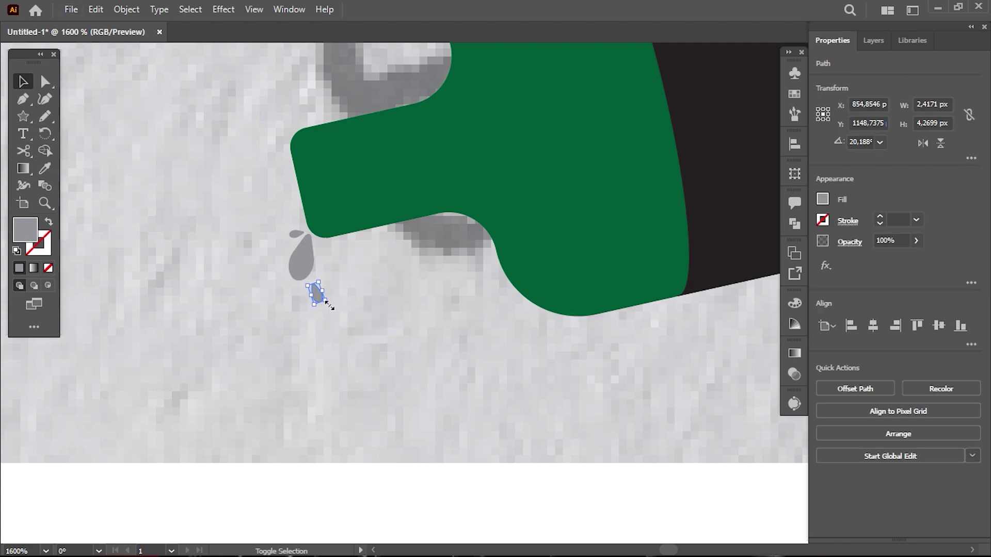
left_click(357, 295)
scroll(357, 296, "up", 1)
left_click_drag(275, 289, 256, 321)
left_click(339, 296)
Draw a wide, flat grey ellipse about 105 × 16 px below the lying bottle
key("ctrl+minus")
key("ctrl+minus")
key("ctrl+minus")
key("ctrl+minus")
key("l")
left_click_drag(120, 231, 680, 326)
key("v")
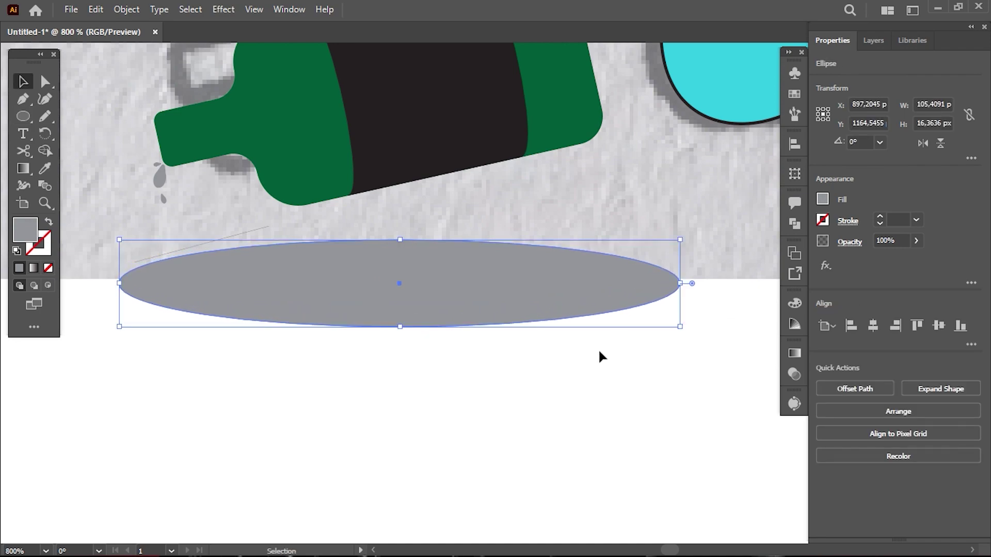
Move the grey ellipse up under the lying bottle and reorder it to just below the upright bottle's group in the stacking order
left_click(602, 356)
left_click_drag(469, 318, 457, 255)
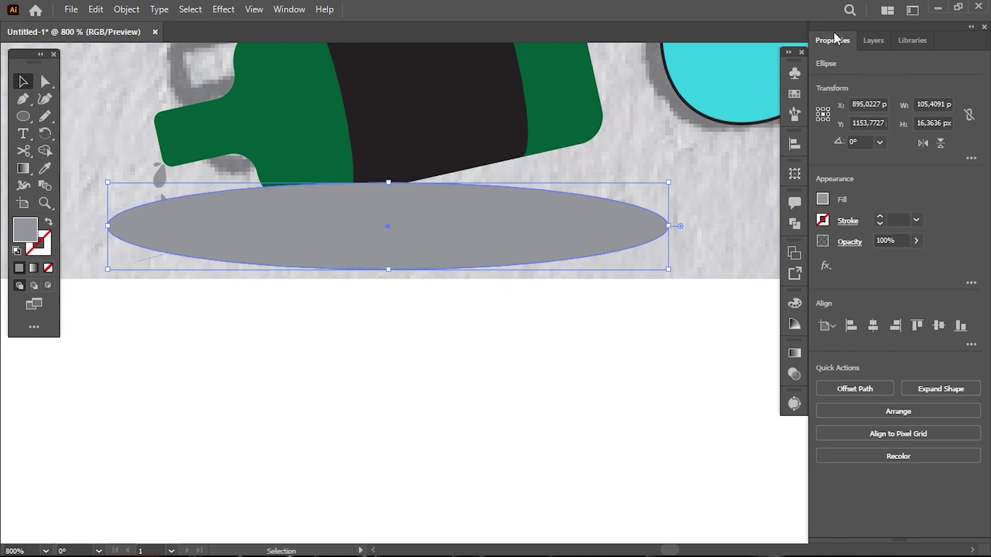
left_click(873, 41)
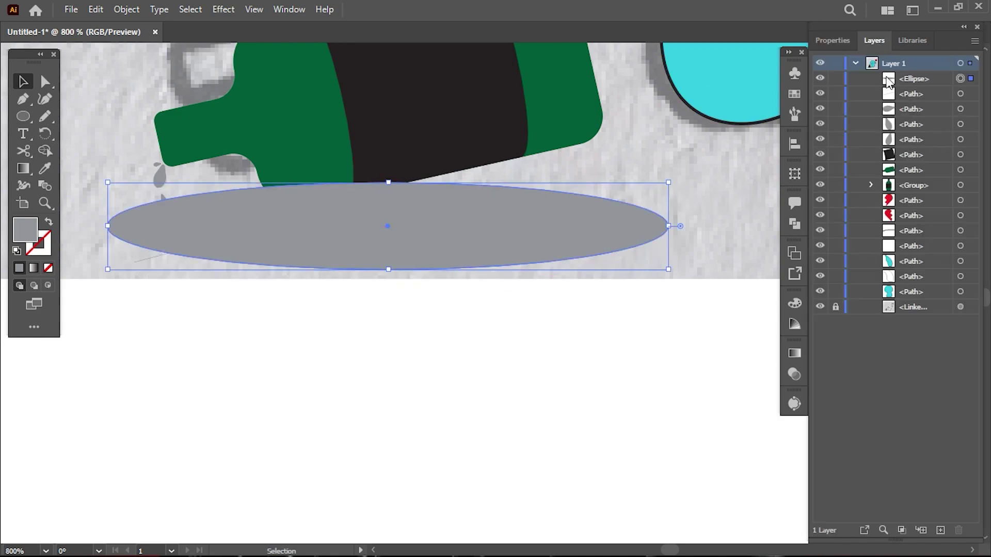
left_click_drag(892, 83, 911, 124)
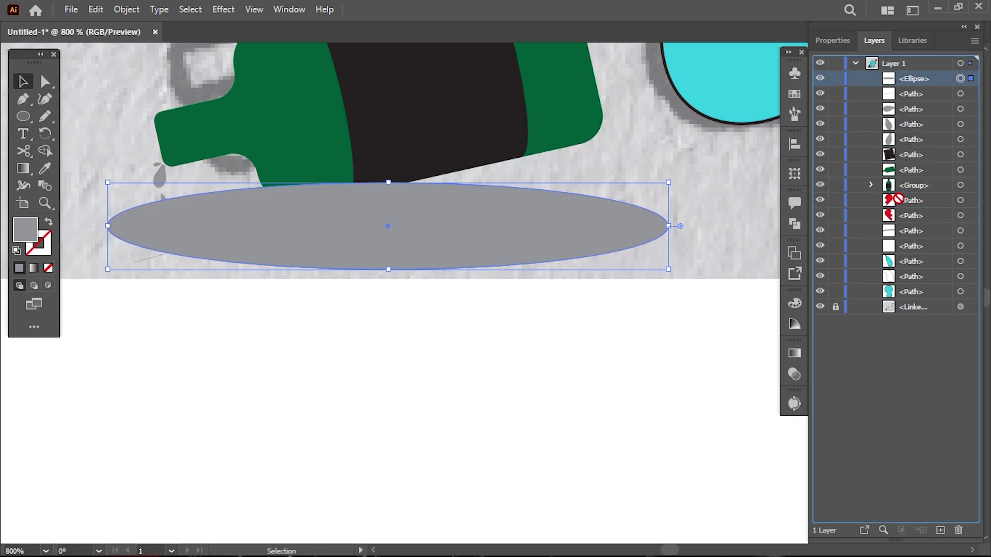
left_click_drag(898, 194, 898, 194)
Narrow the grey ellipse slightly from its outer end and nudge it into place beneath the lying bottle
left_click(488, 333)
mouse_move(459, 250)
left_mouse_down()
mouse_move(463, 238)
mouse_move(478, 253)
left_mouse_up()
left_click_drag(687, 226, 637, 234)
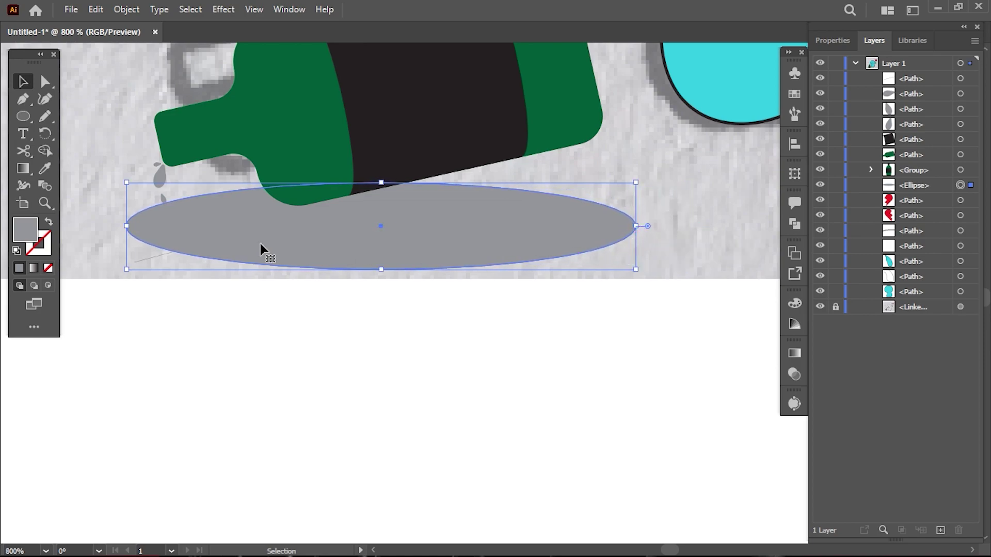
left_click_drag(303, 232, 302, 241)
left_click(121, 231)
Duplicate the grey ellipse up and to the right, and reorder the copy behind both bottles
key("ctrl+minus")
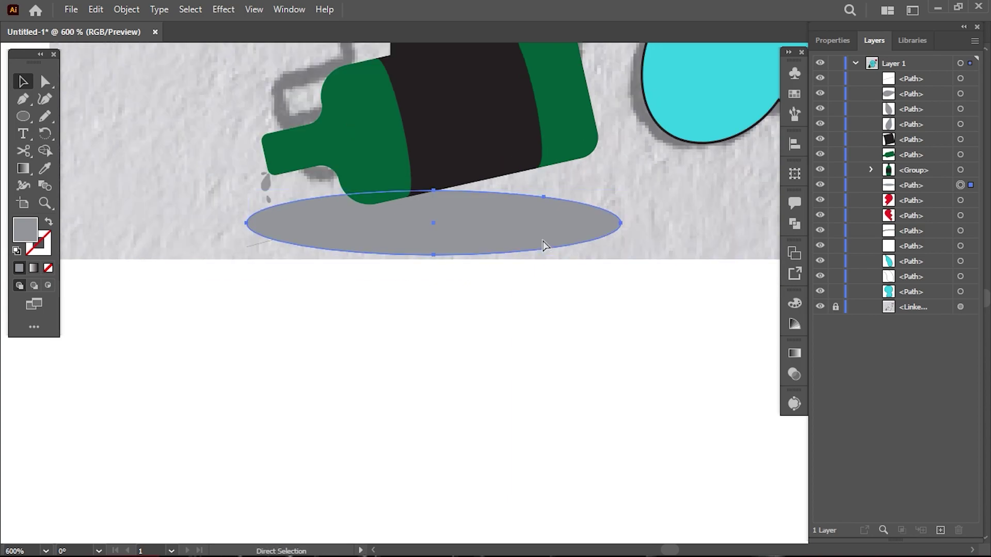
left_click_drag(543, 245, 559, 175)
left_click_drag(886, 82, 894, 201)
left_click(557, 344)
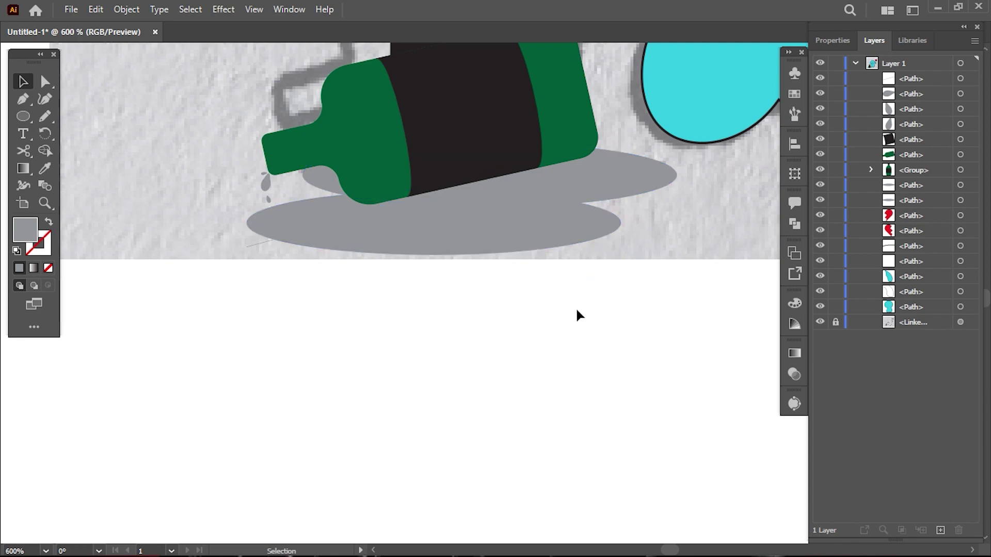
Make both grey ellipses slightly taller and shift the upper one left so they overlap under the lying bottle
scroll(488, 317, "down", 2)
scroll(499, 314, "up", 2)
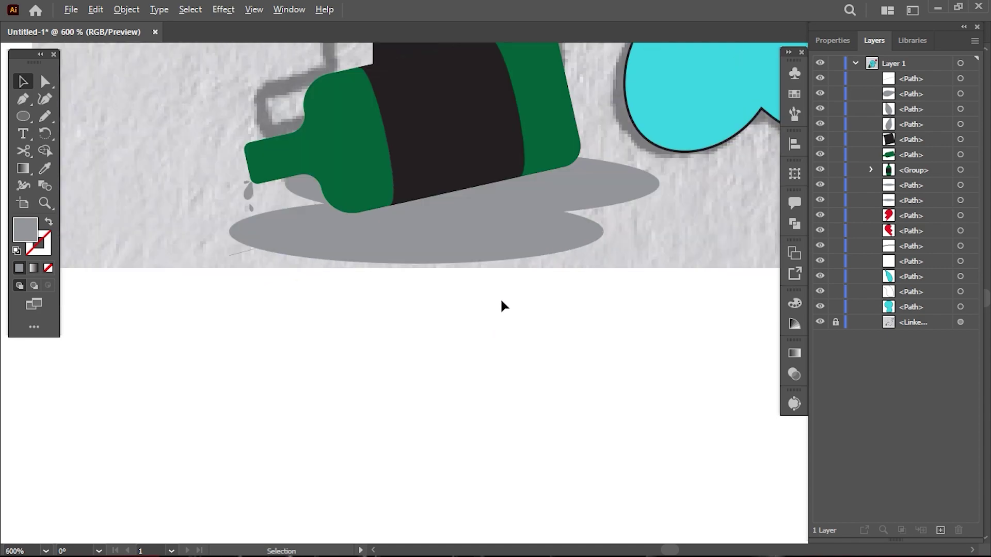
scroll(500, 303, "up", 1)
left_click_drag(574, 229, 556, 231)
left_click_drag(456, 259, 457, 274)
left_click_drag(488, 236, 491, 220)
left_click(494, 394)
left_click(413, 295)
left_click_drag(416, 300, 419, 311)
Unite the two overlapping grey ellipses into a single shadow shape with Pathfinder
left_click(624, 219, "shift")
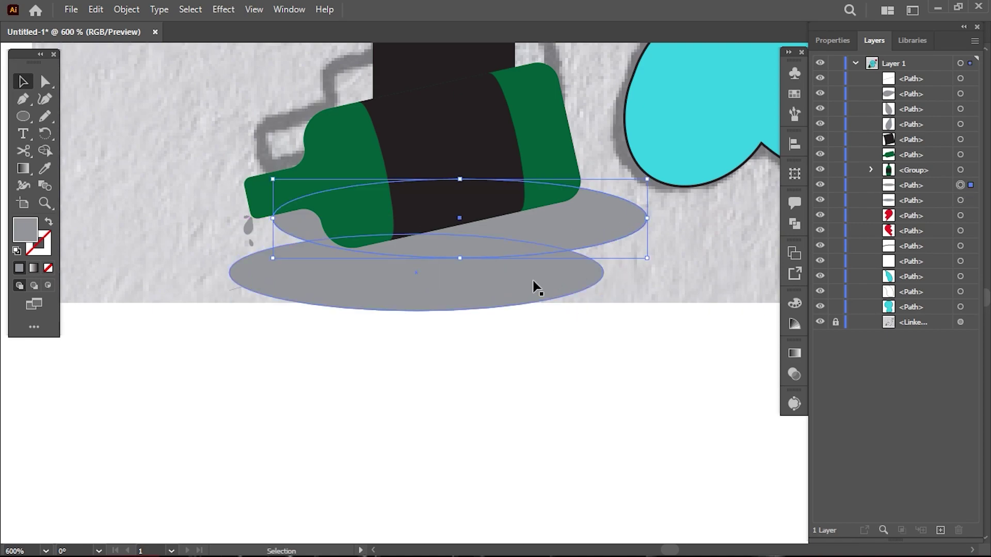
key("a")
key("v")
left_click(793, 224)
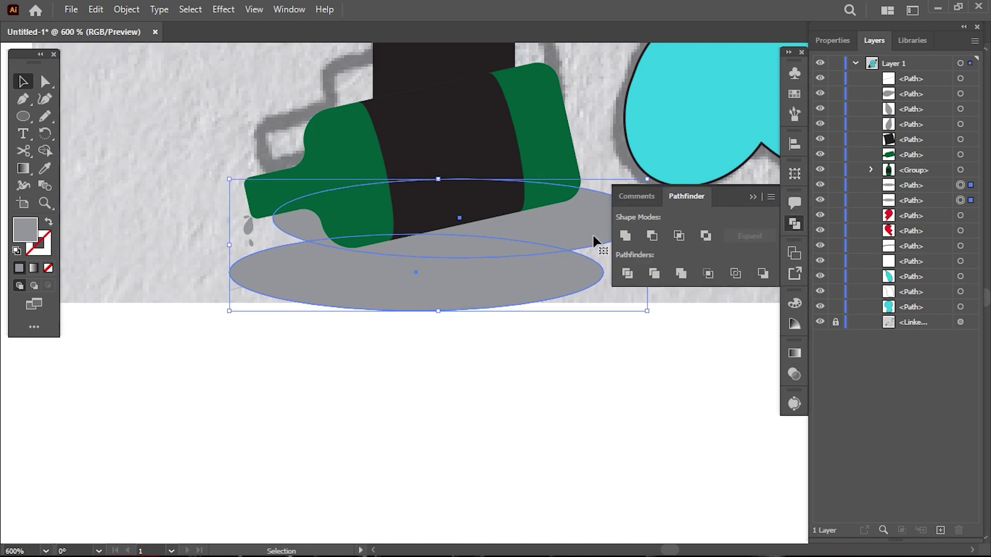
left_click(625, 236)
left_click(570, 371)
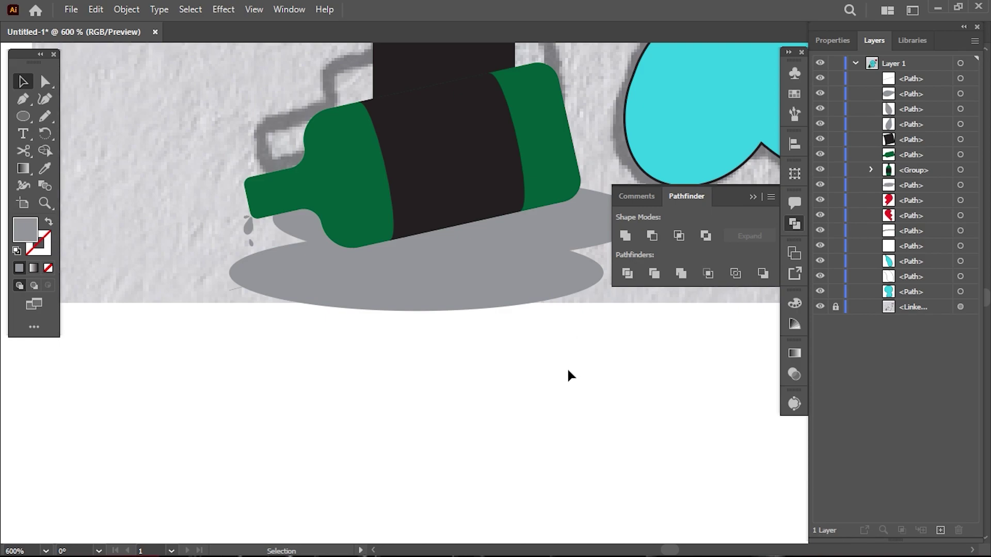
Draw a turquoise circle with a black outline, about 18.5 px in diameter, over the lower right edge of the character's body
left_click_drag(444, 303, 508, 341)
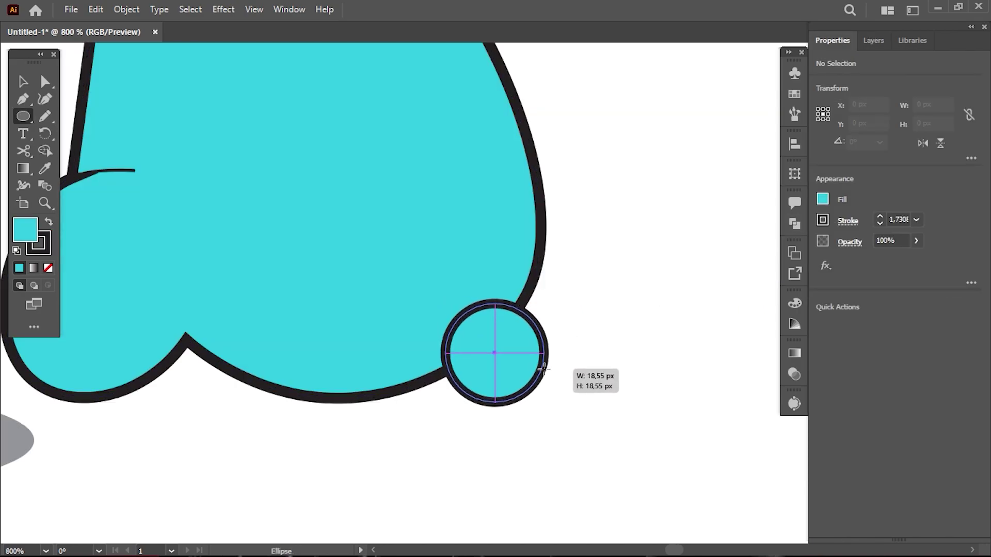
key("v")
left_click(553, 336)
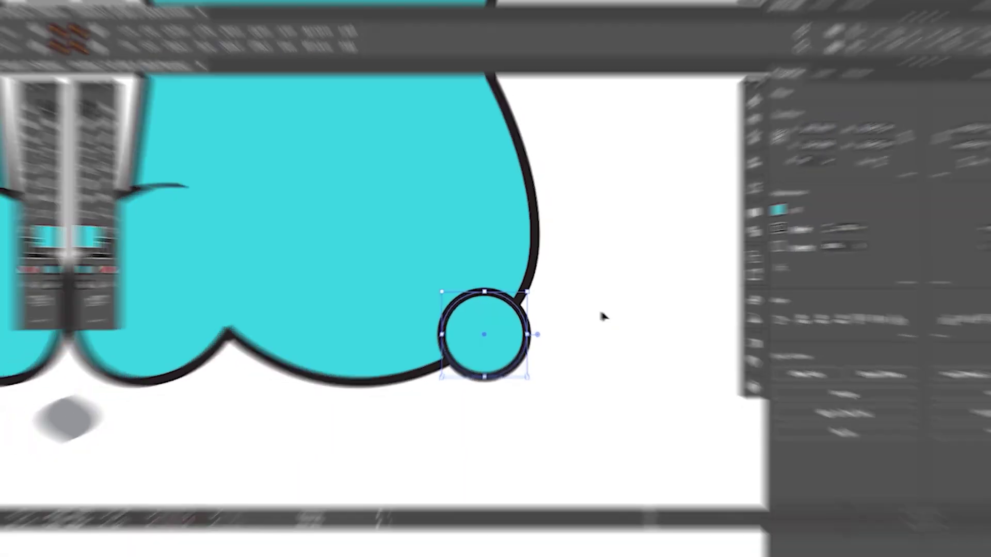